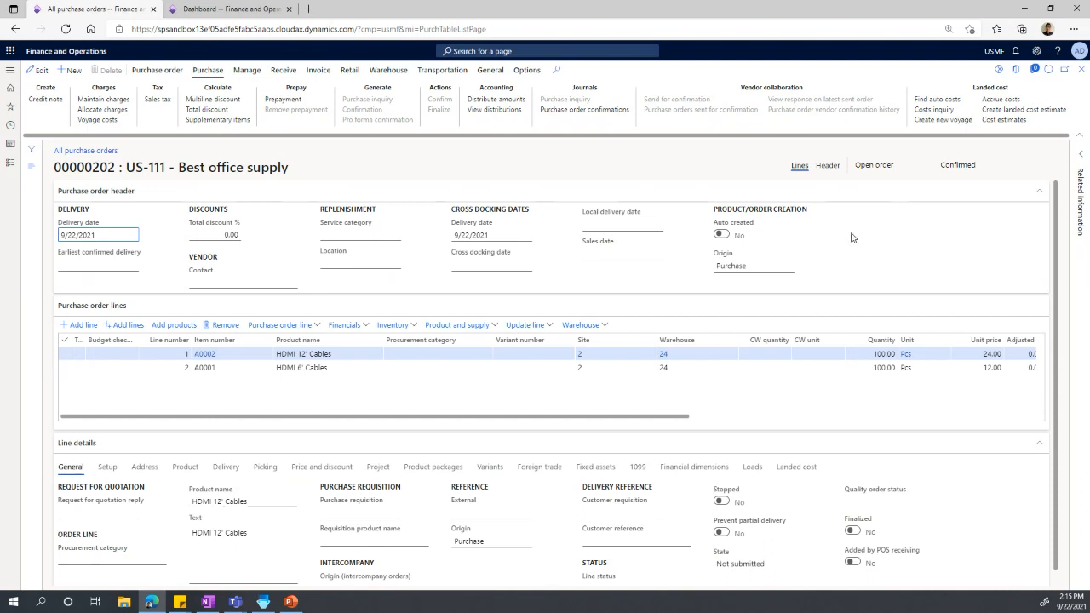
Step: Check the delivery terms EXW on the purchase order header, including the goods in transit setting, and return to the order
click(828, 167)
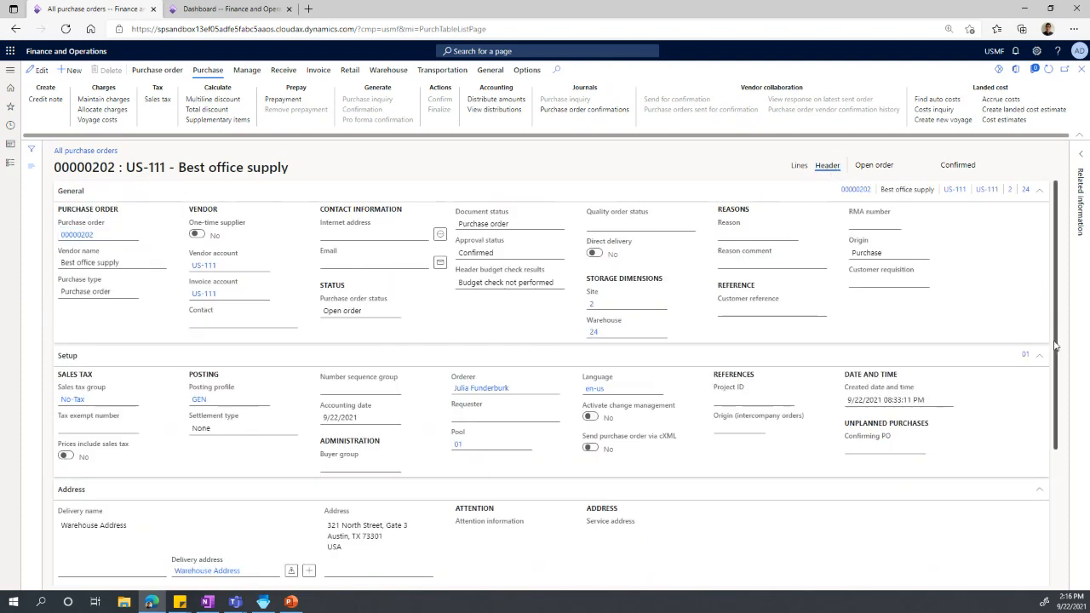
scroll(1057, 389, down, 1)
scroll(1058, 389, down, 2)
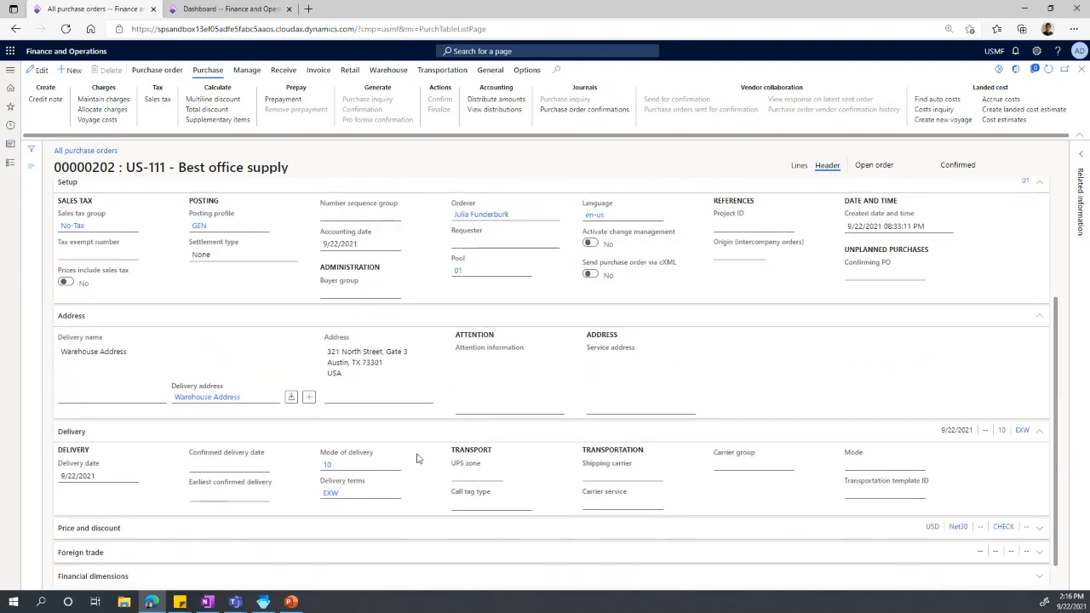
click(331, 496)
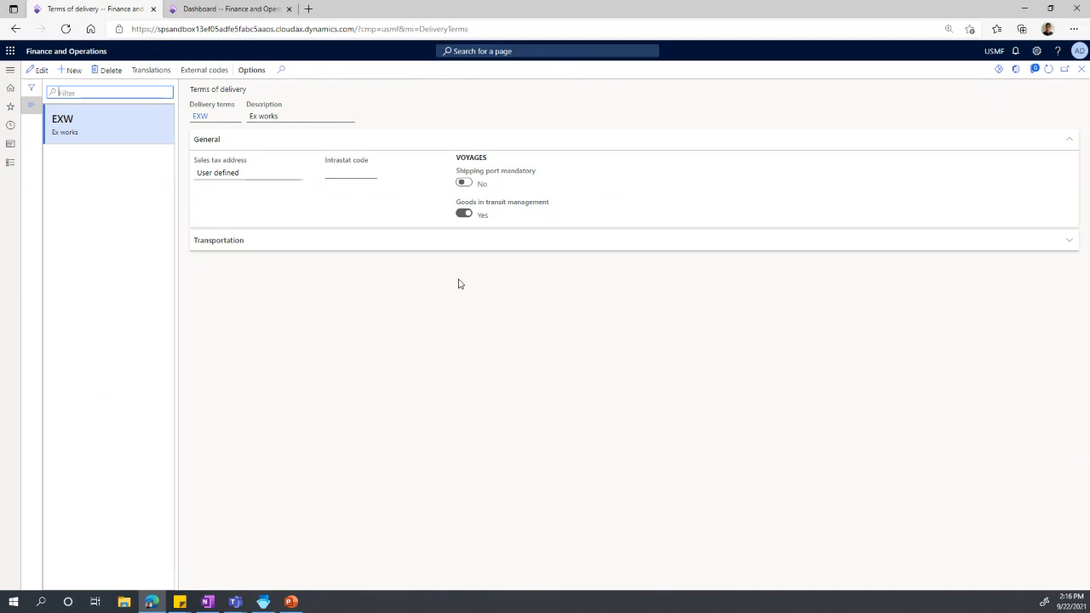
key(Escape)
key(Escape)
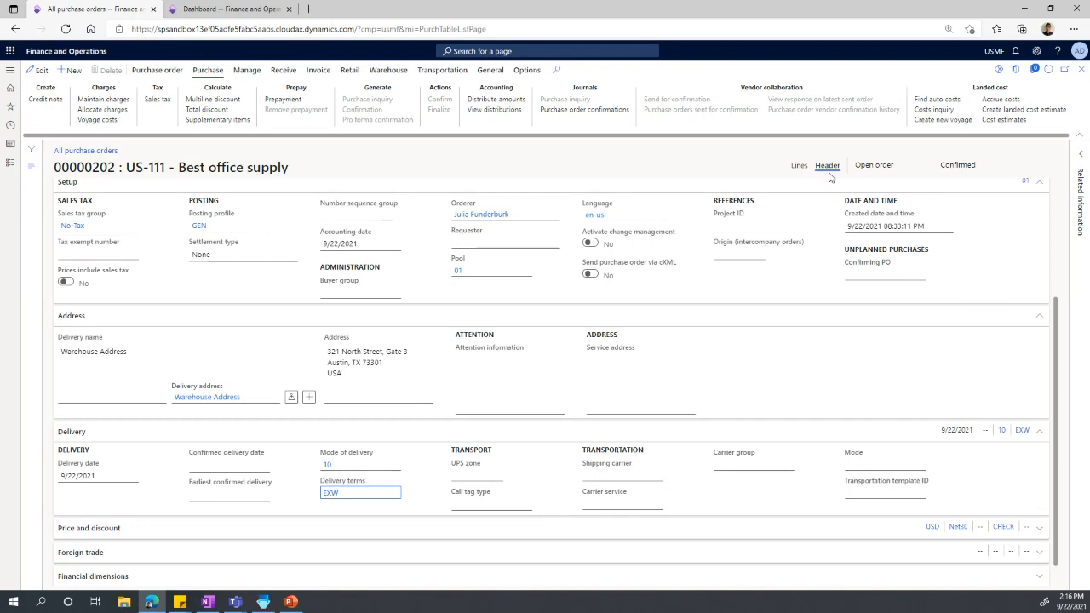
Step: From the HDMI 12' Cables order line, review warehouse 24 and its related warehouses 24-GIT and 24-UND, then return to the order
click(801, 165)
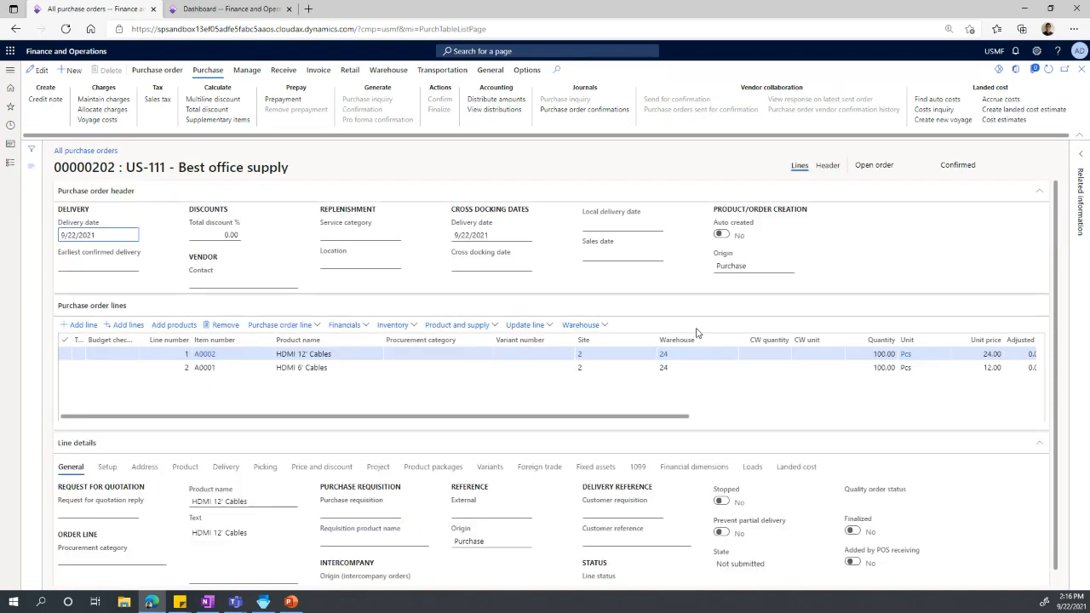
click(663, 359)
click(663, 356)
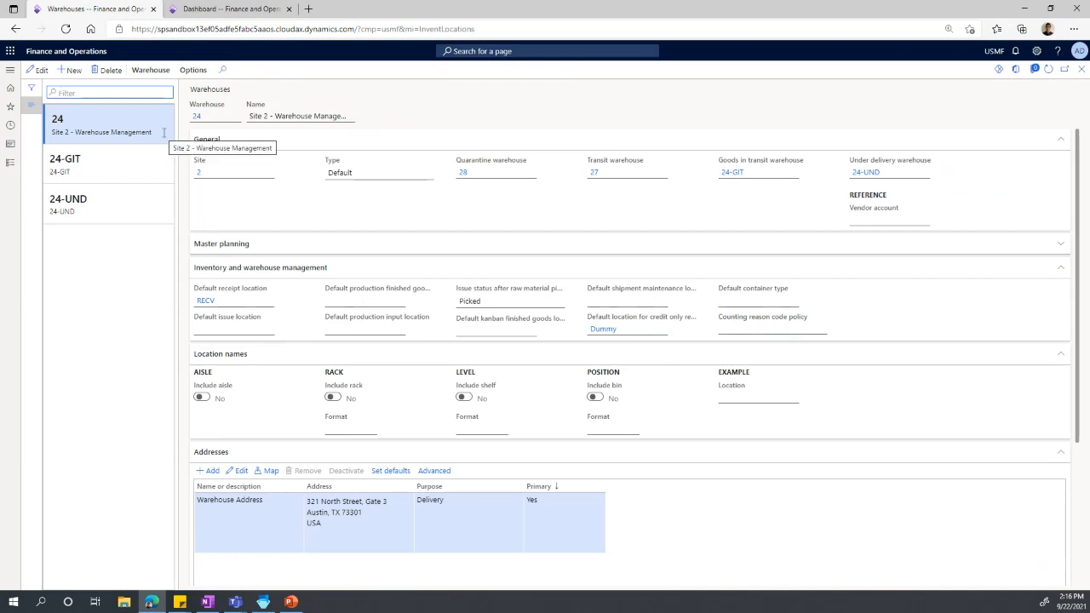
click(101, 160)
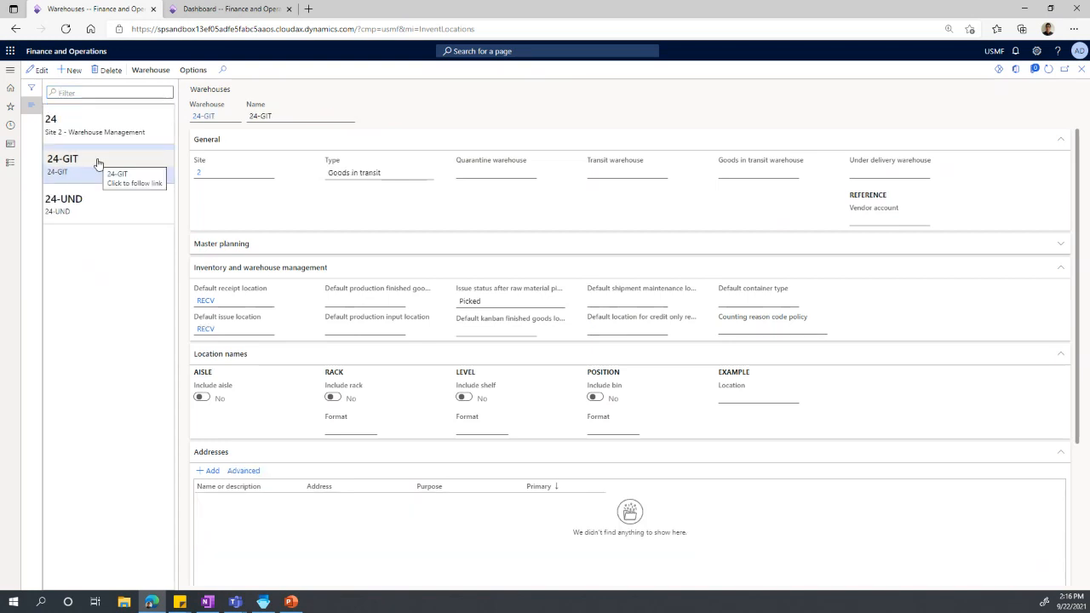
click(93, 197)
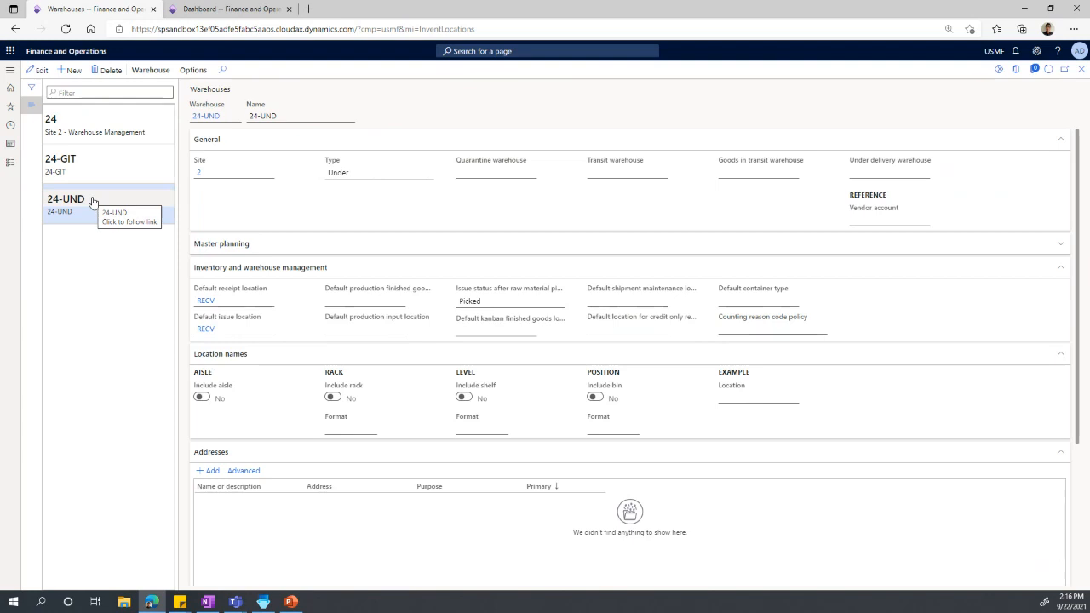
click(100, 128)
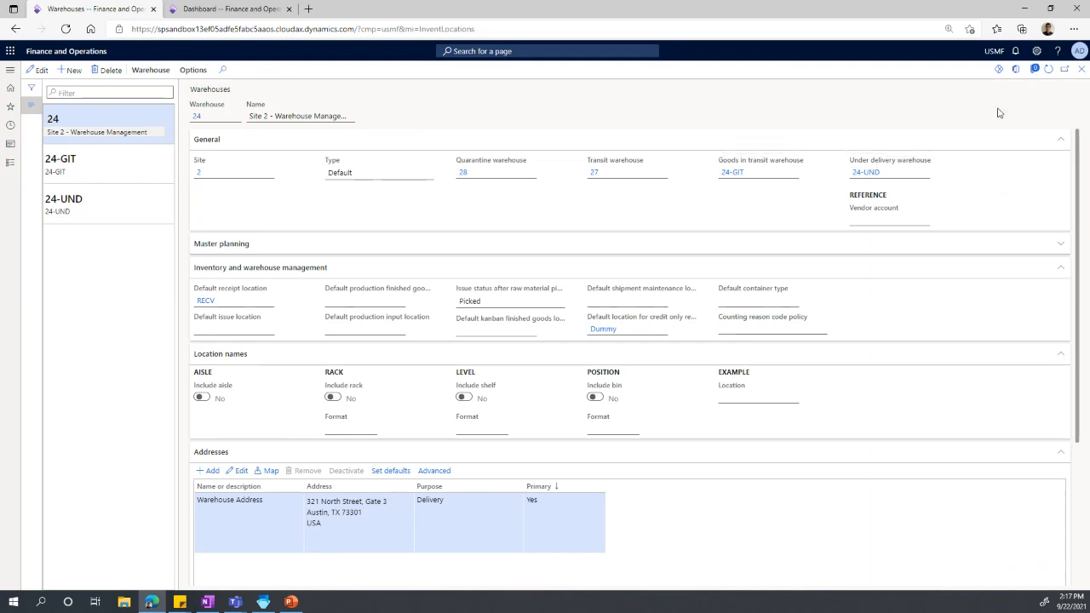
click(1081, 70)
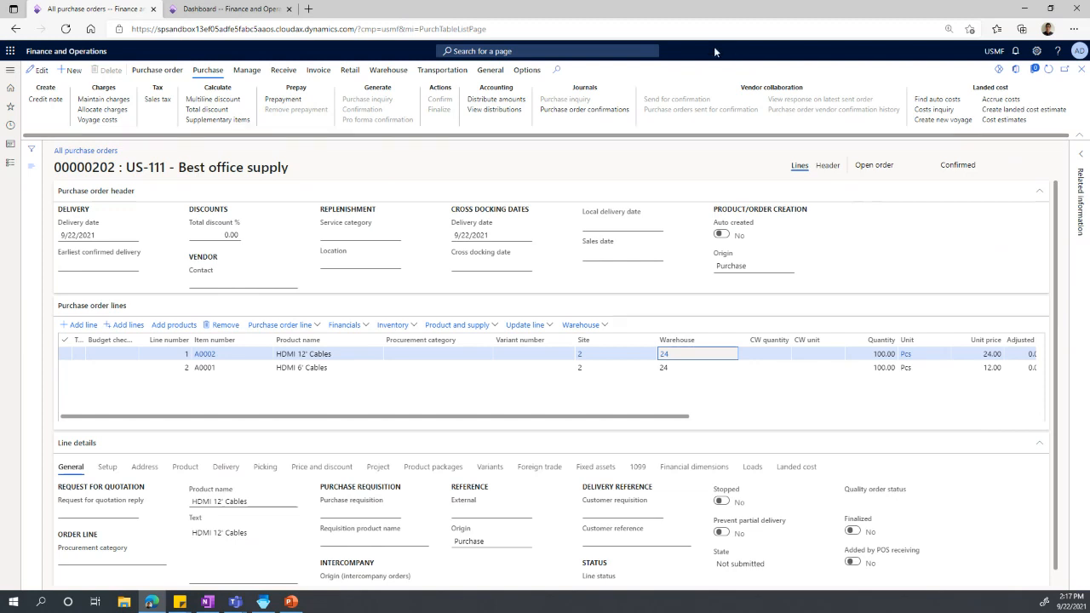
Step: In the second browser session, open the list of all voyages in the Landed cost module
click(244, 14)
click(12, 166)
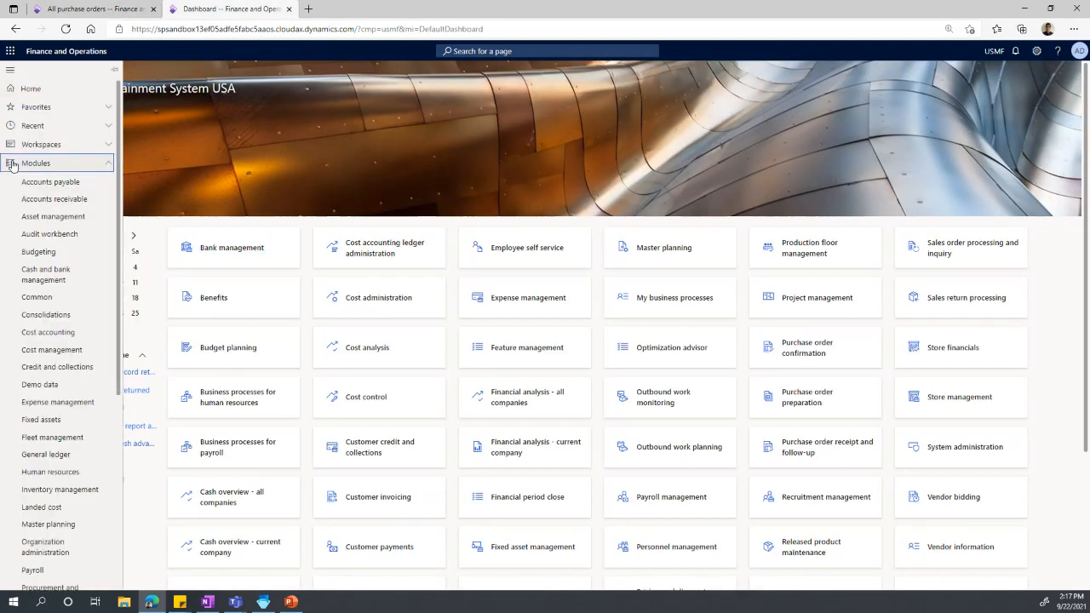
click(56, 508)
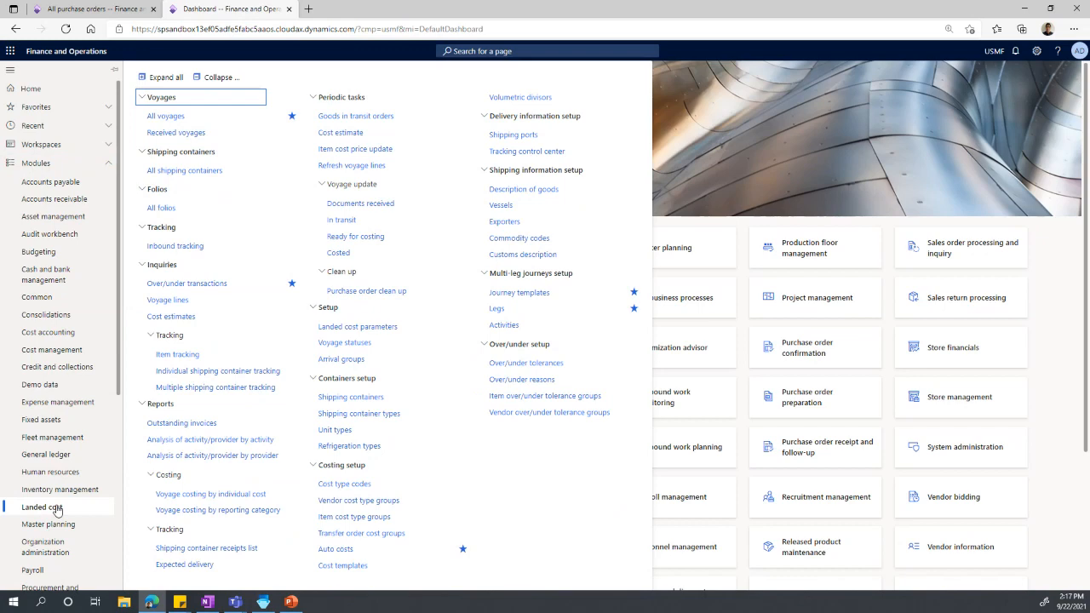
click(184, 116)
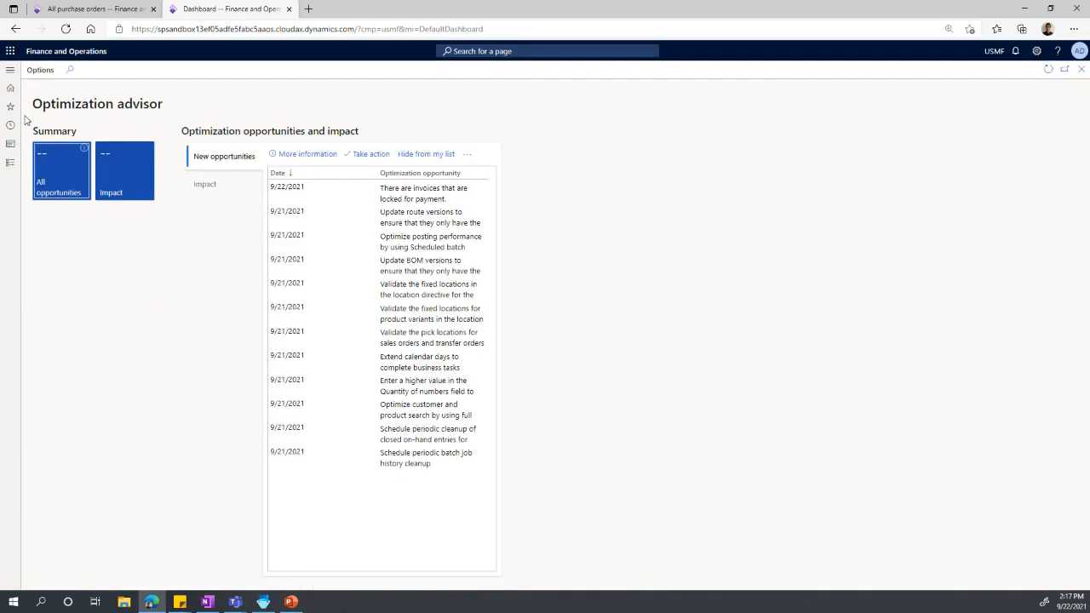
click(9, 167)
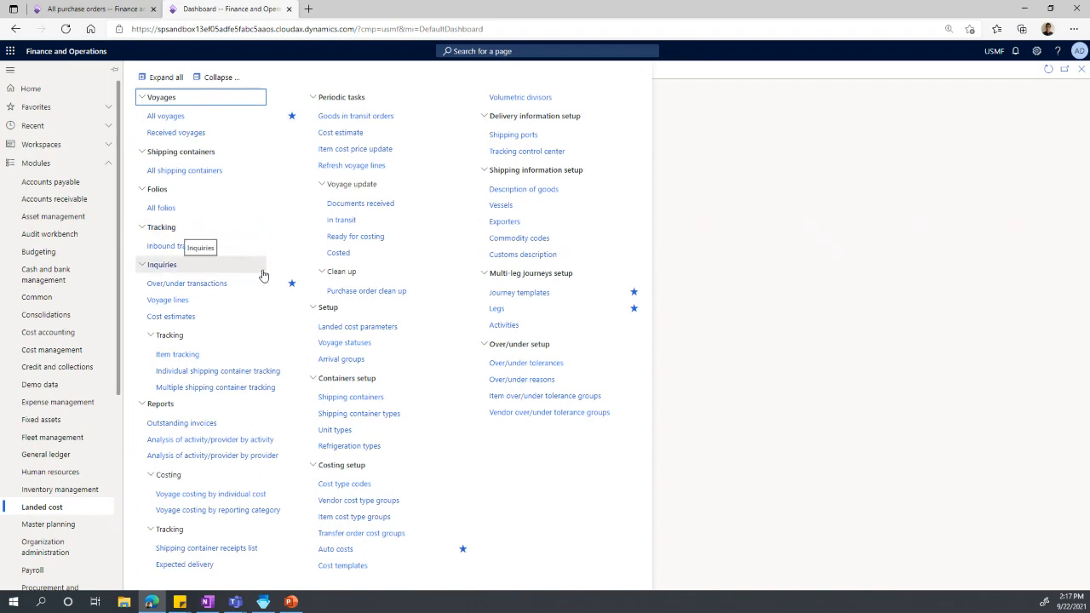
click(238, 124)
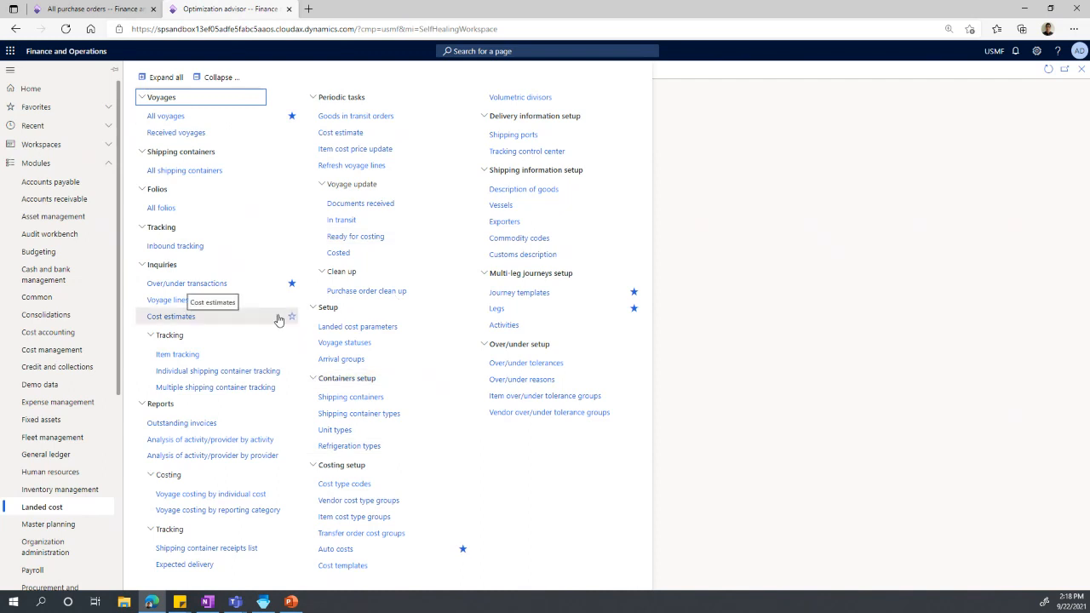
click(172, 117)
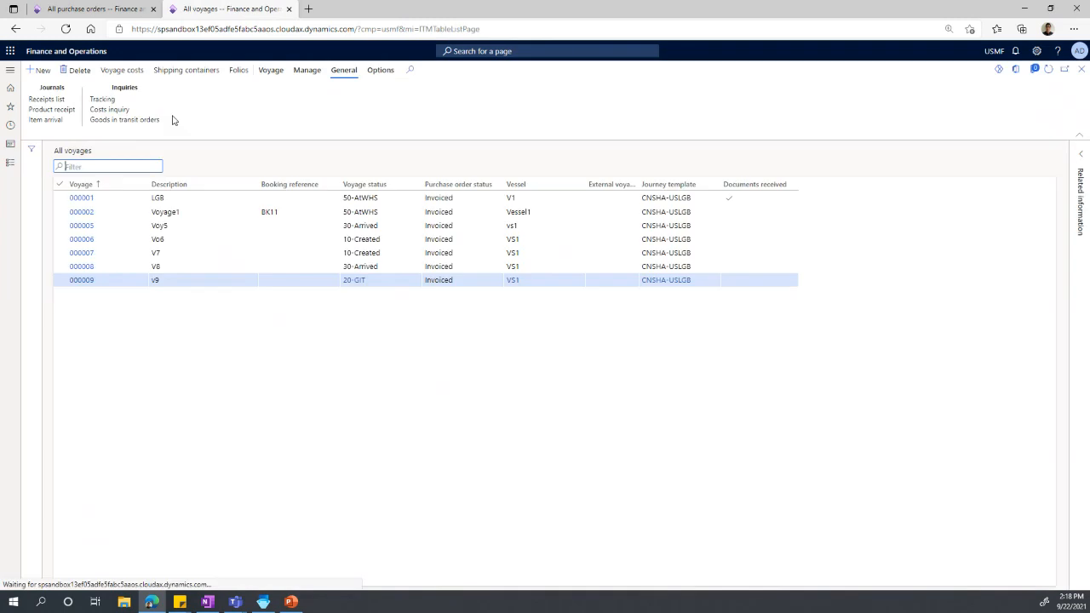
Step: Start a new voyage with the description v10 and the vessel vs1
click(43, 71)
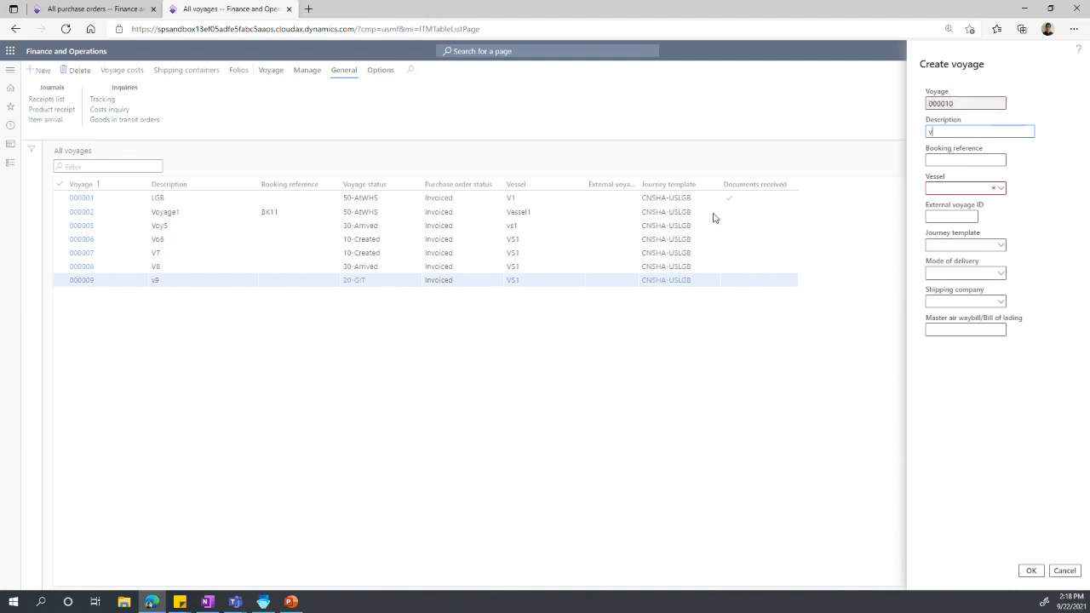
text(10)
text(vs1)
key(Tab)
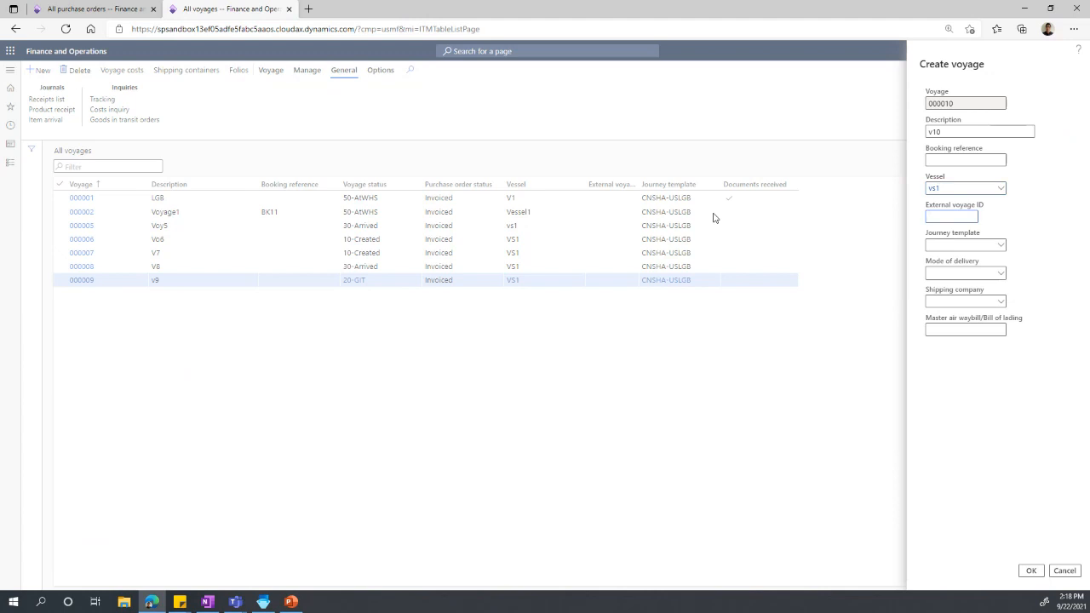
Step: Assign journey template CNSHA-USLGB and mode of delivery 40 (Ocean) to the new voyage and create it
click(1001, 246)
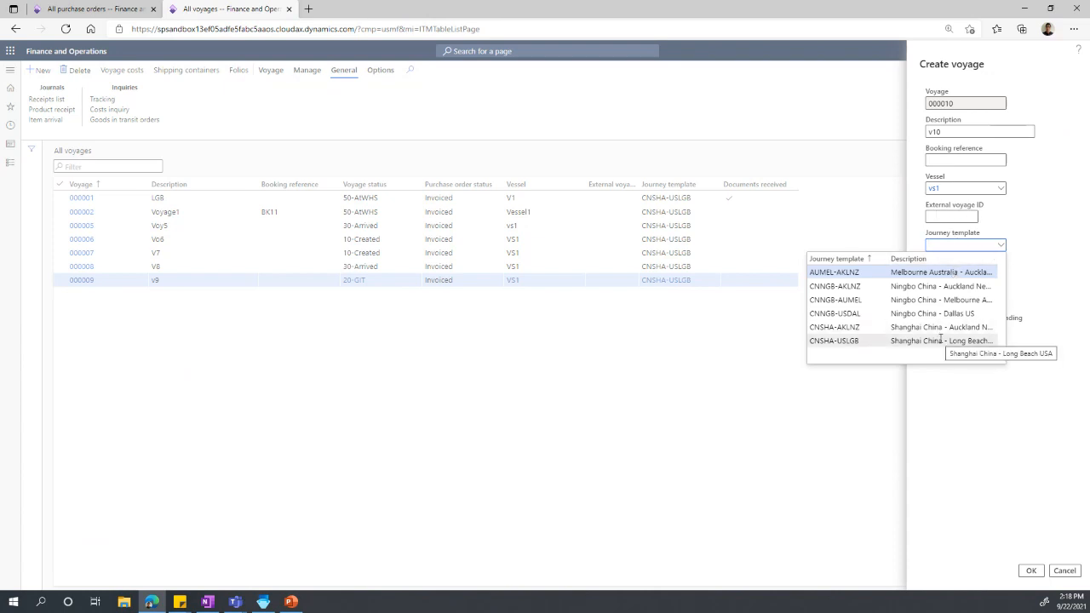
click(872, 341)
click(1002, 275)
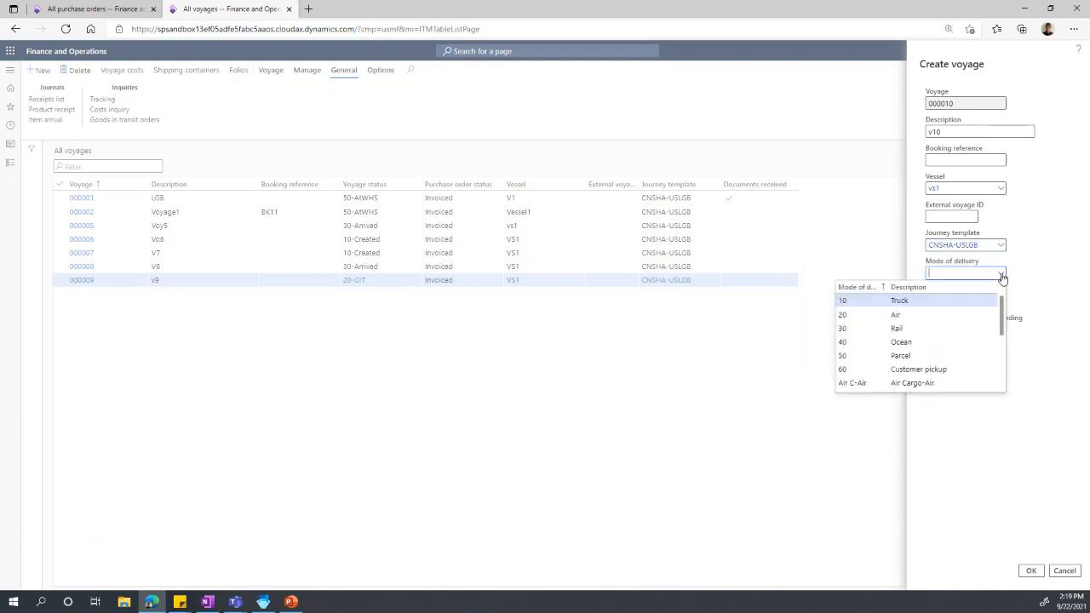
click(901, 342)
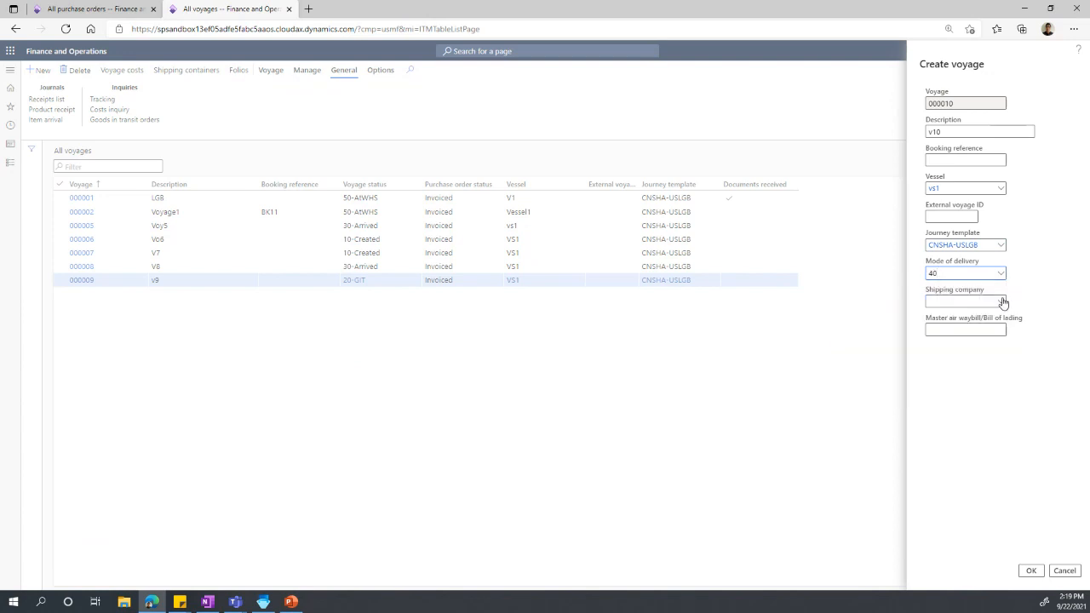
click(1002, 302)
click(925, 330)
click(1030, 571)
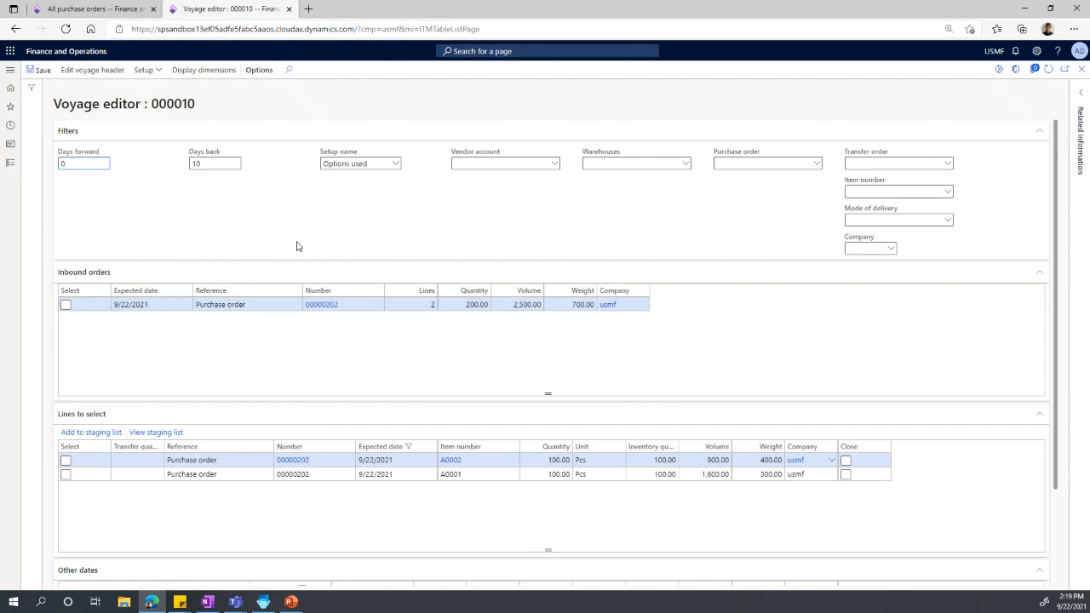
Step: Add both lines of the inbound purchase order to the voyage's staging list and open that list
click(66, 306)
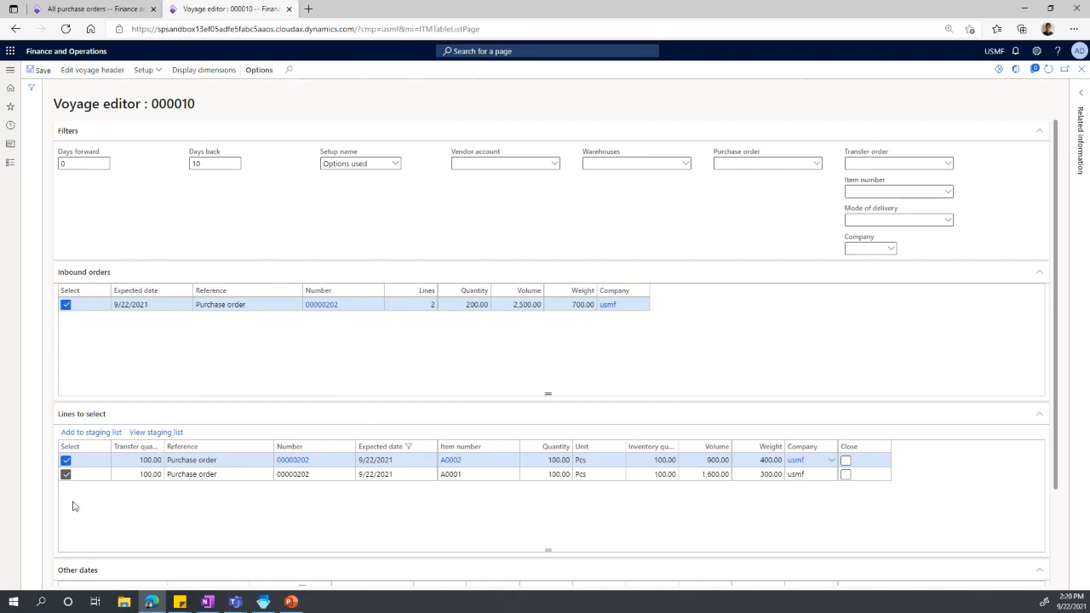
click(90, 432)
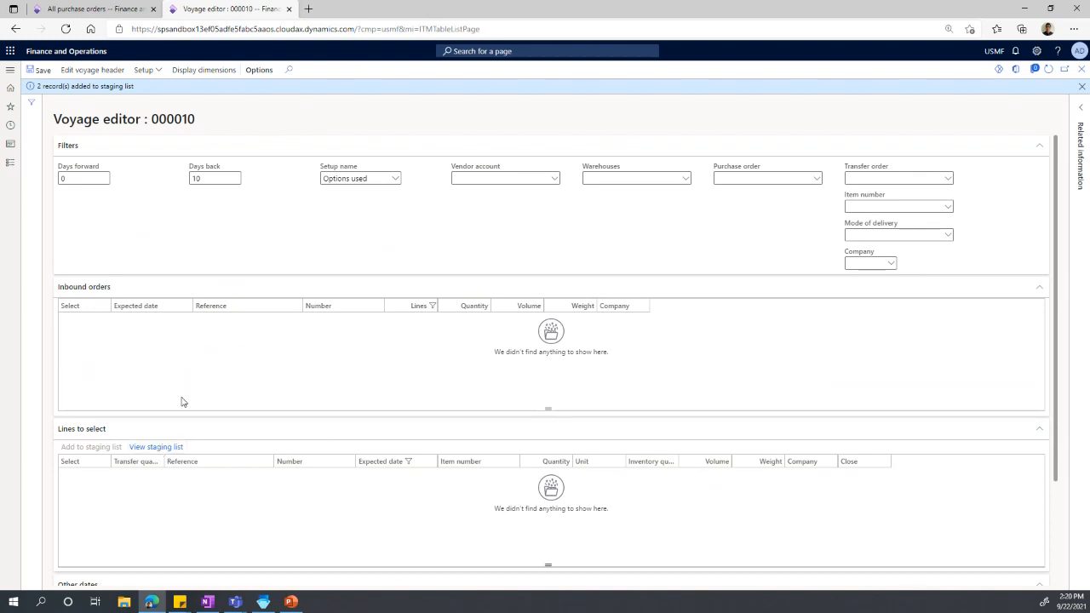
click(156, 448)
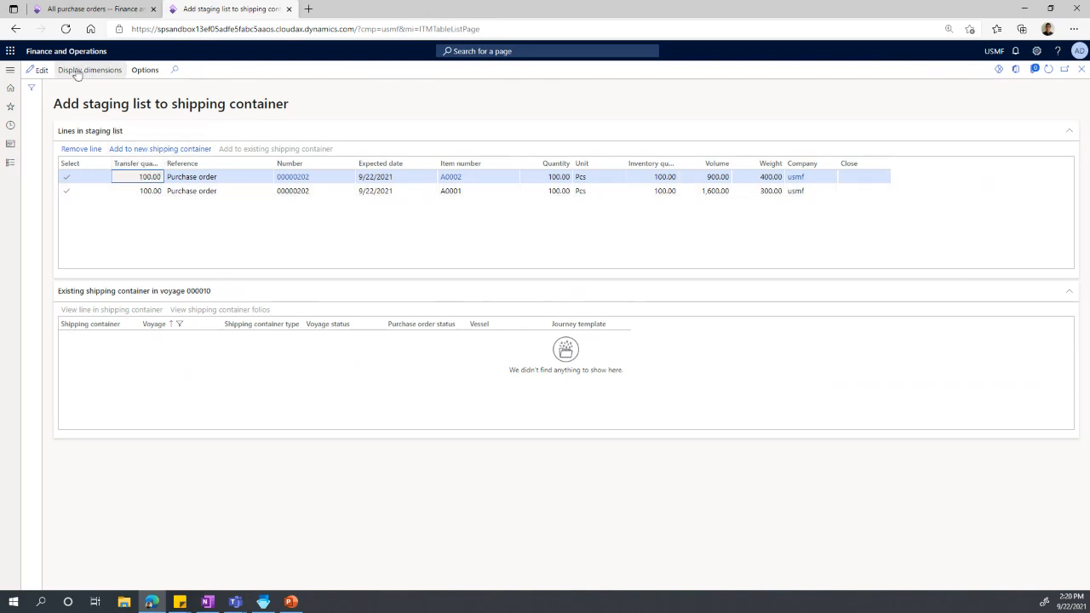
Step: Make the staging list editable and set the transfer quantity of the A0001 line to 50
click(37, 70)
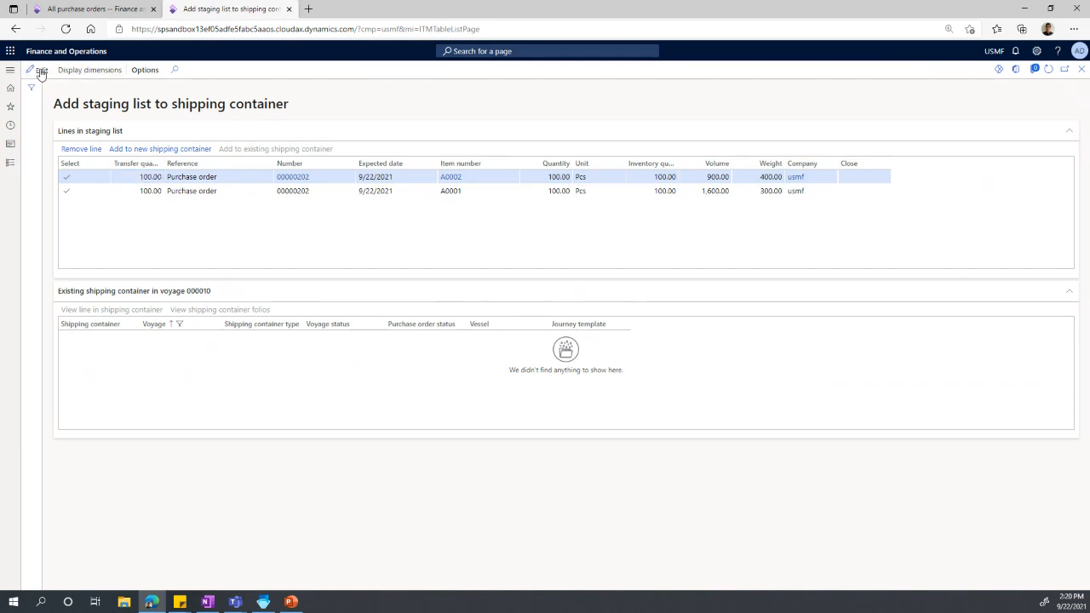
click(134, 192)
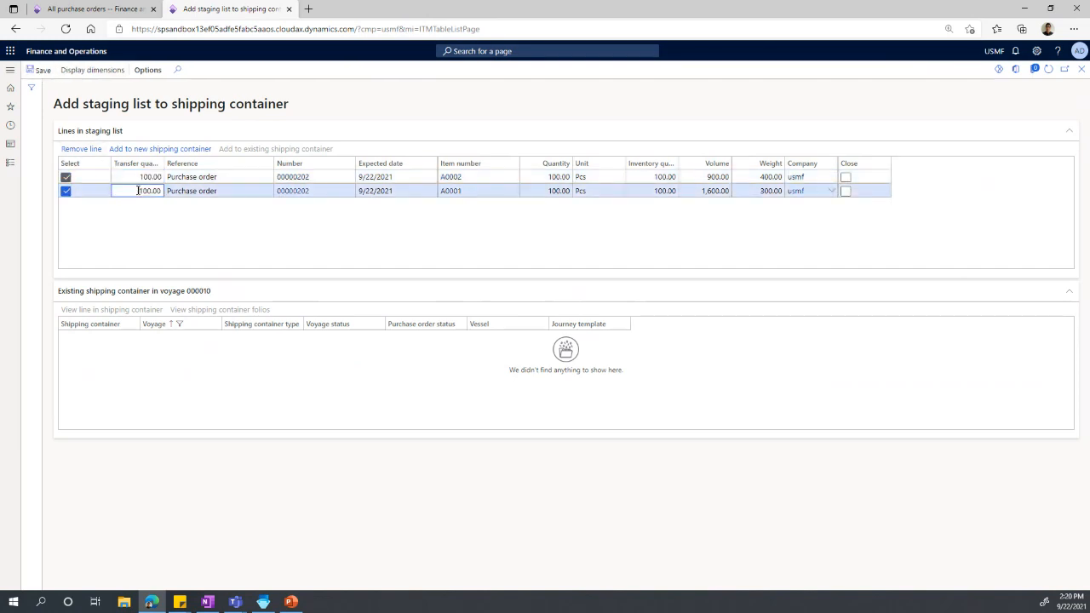
text(50)
Step: Add the staged lines to a new shipping container cnt1 of type 20'FCL with ship date 9/23/2021
click(179, 150)
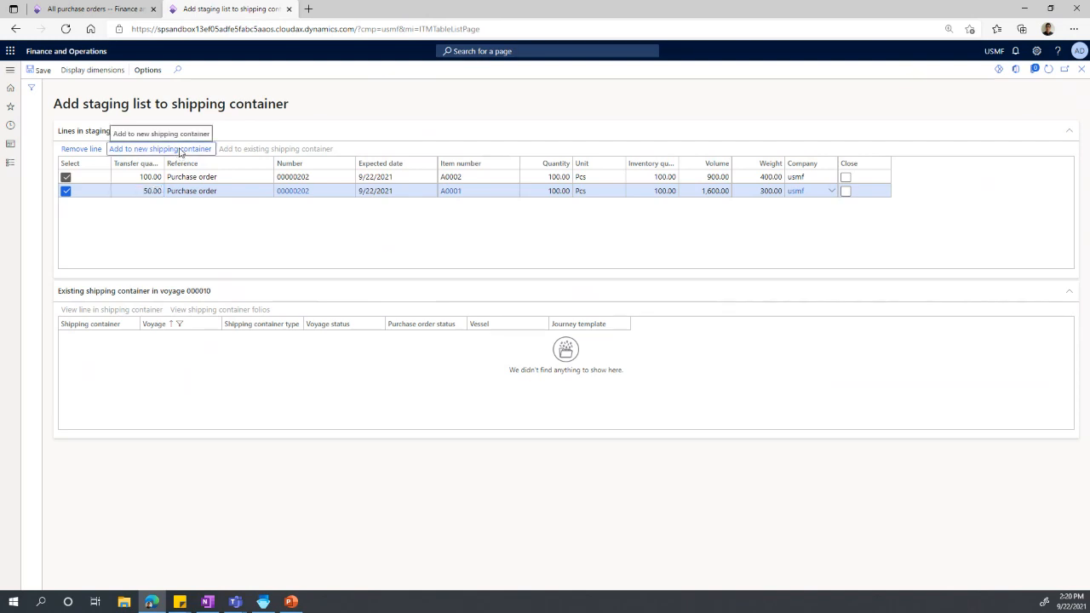
click(178, 149)
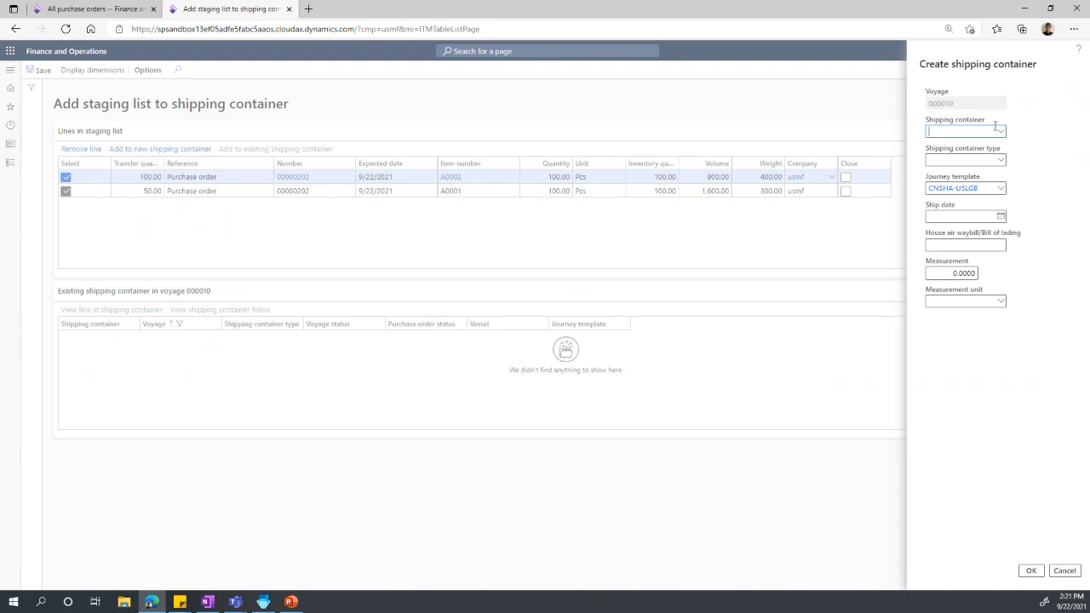
text(cnt1)
key(Tab)
click(1001, 161)
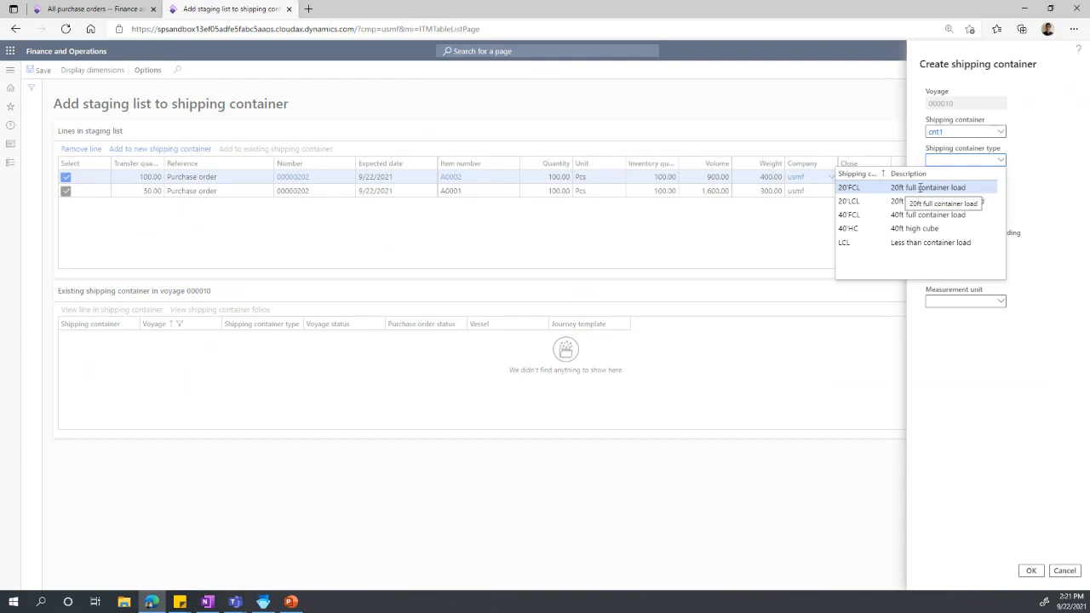
click(920, 187)
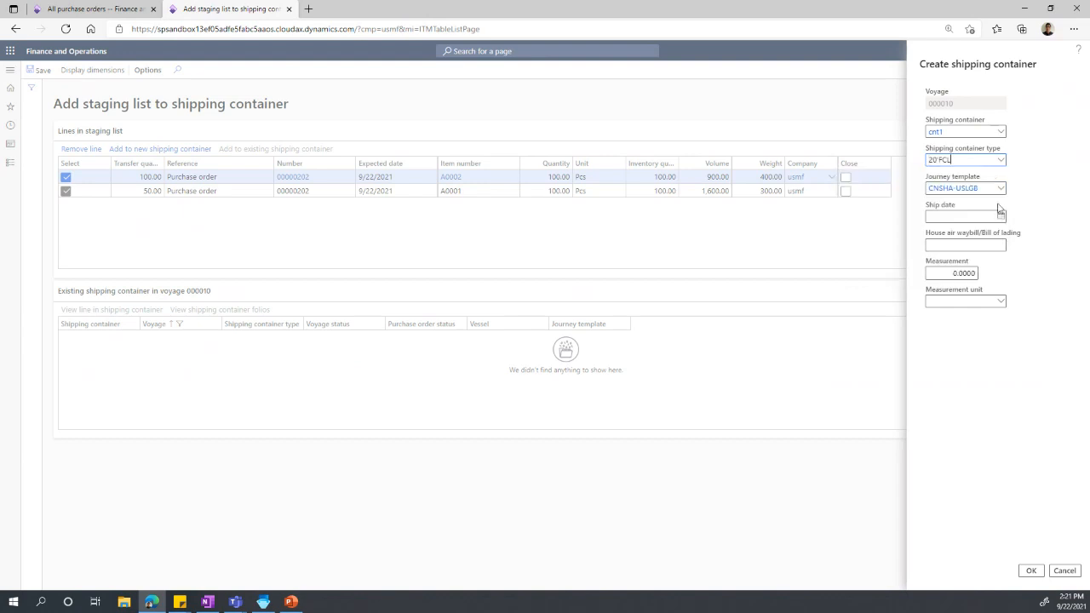
click(1000, 216)
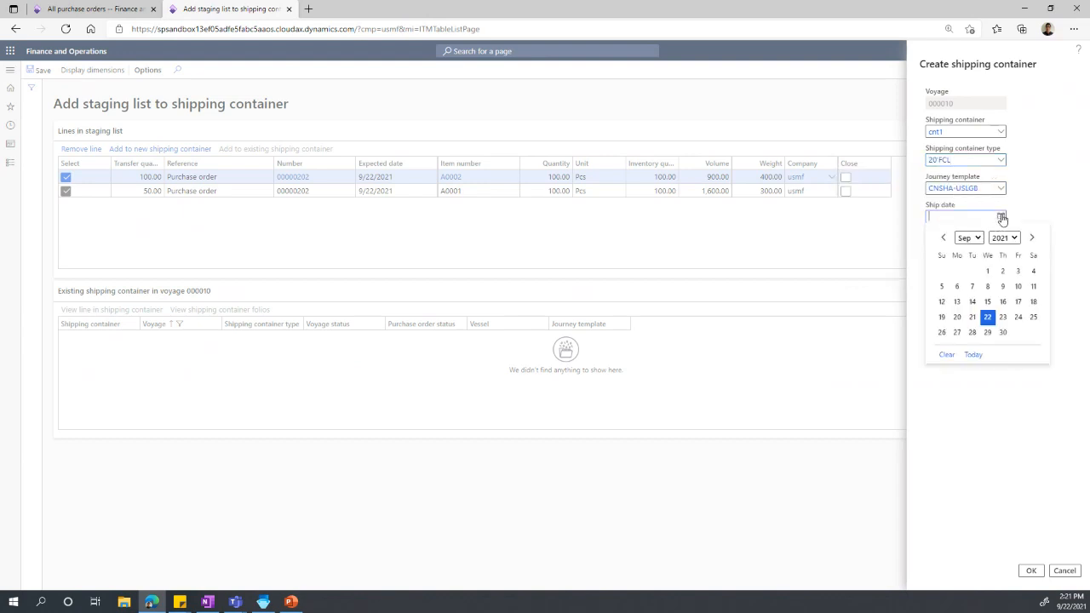
click(1003, 319)
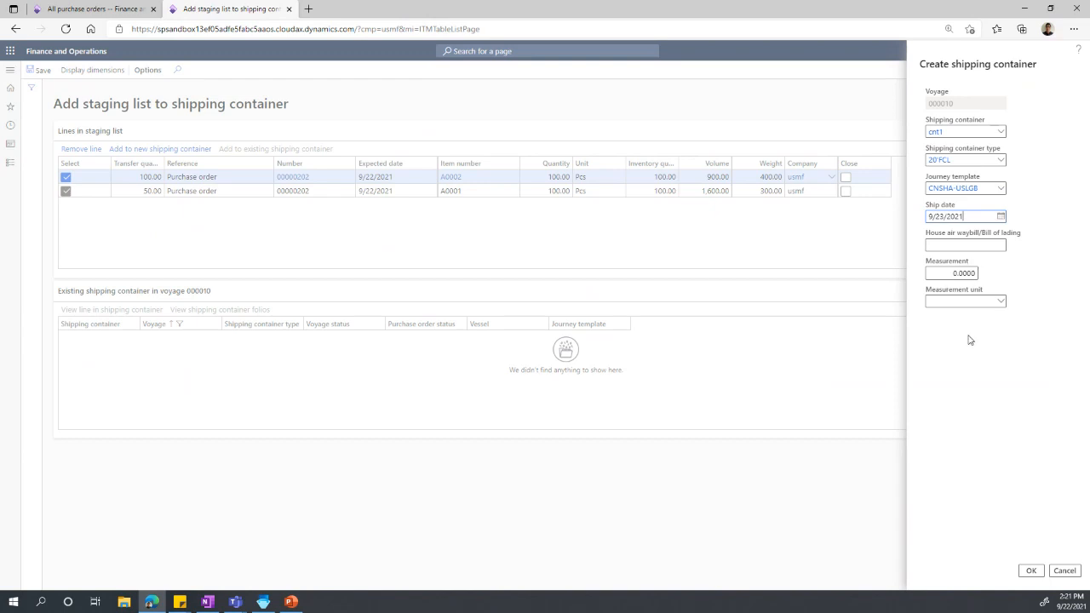
click(1031, 571)
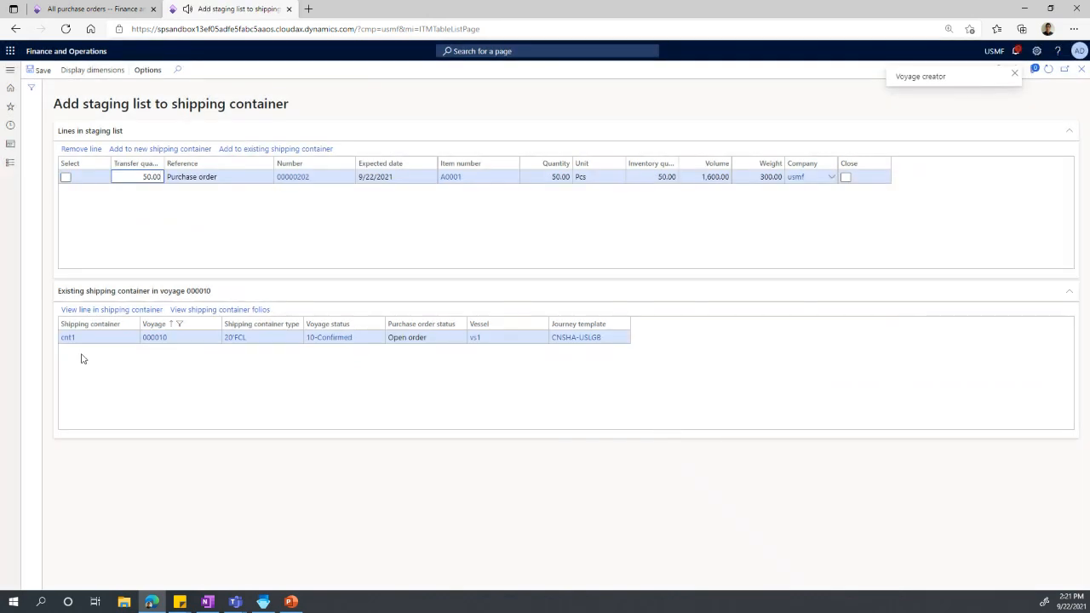
Step: Add the remaining A0001 line to a new shipping container cnt2 of type 20'FCL with ship date 9/23/2021, overwriting the uninvoiced cost lines
click(66, 177)
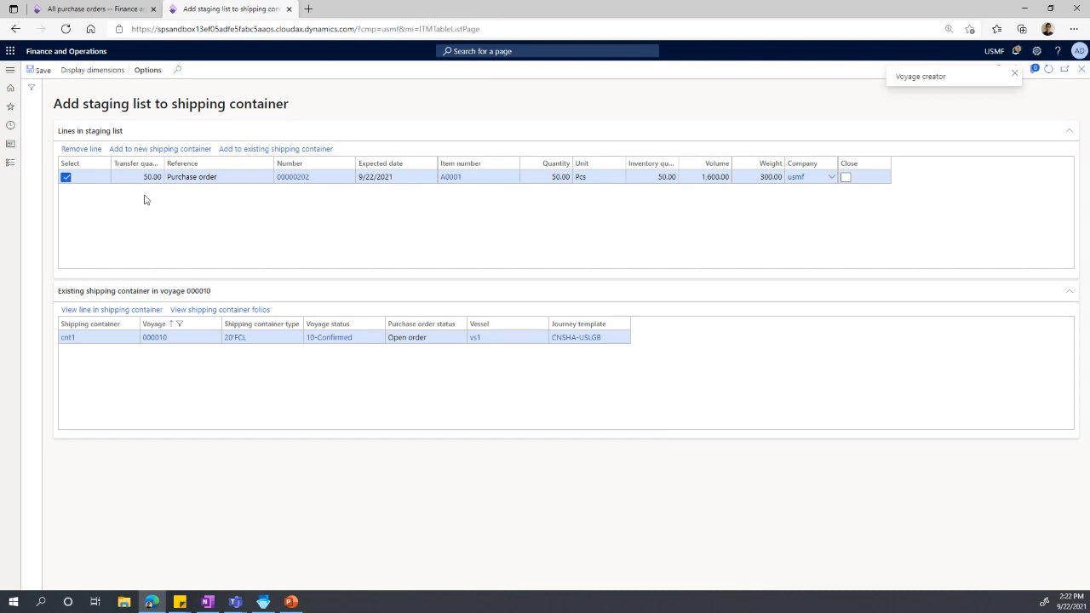
click(157, 149)
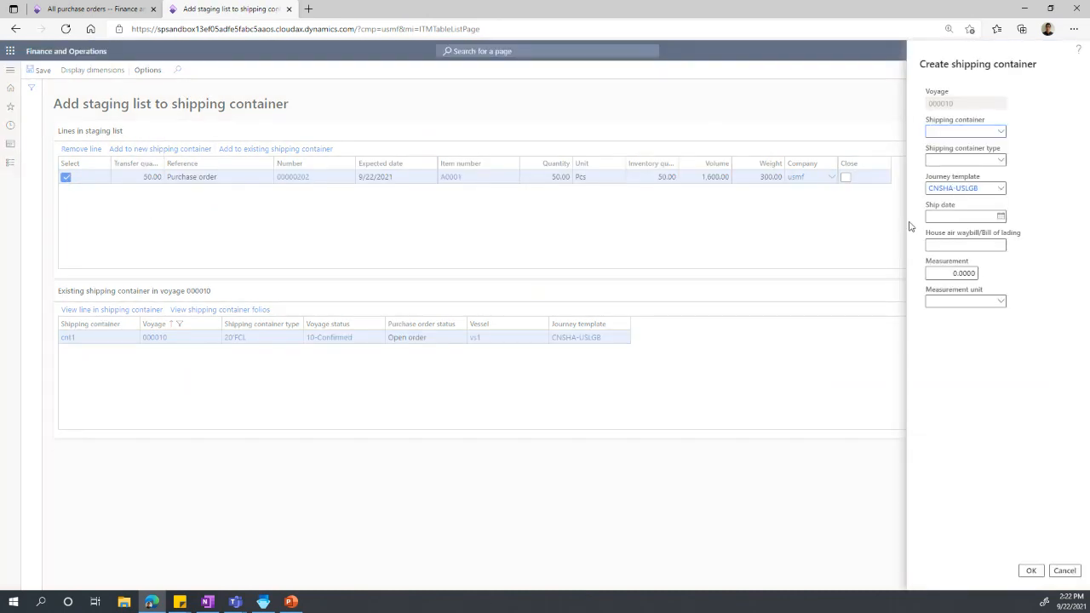
text(cnt2)
click(1001, 160)
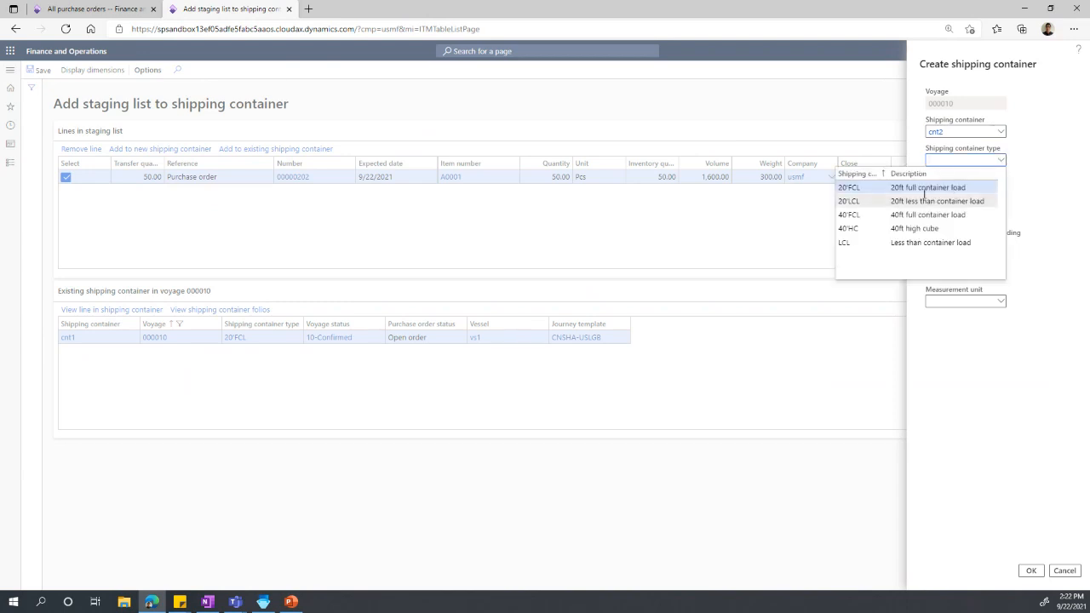
click(920, 189)
click(1000, 216)
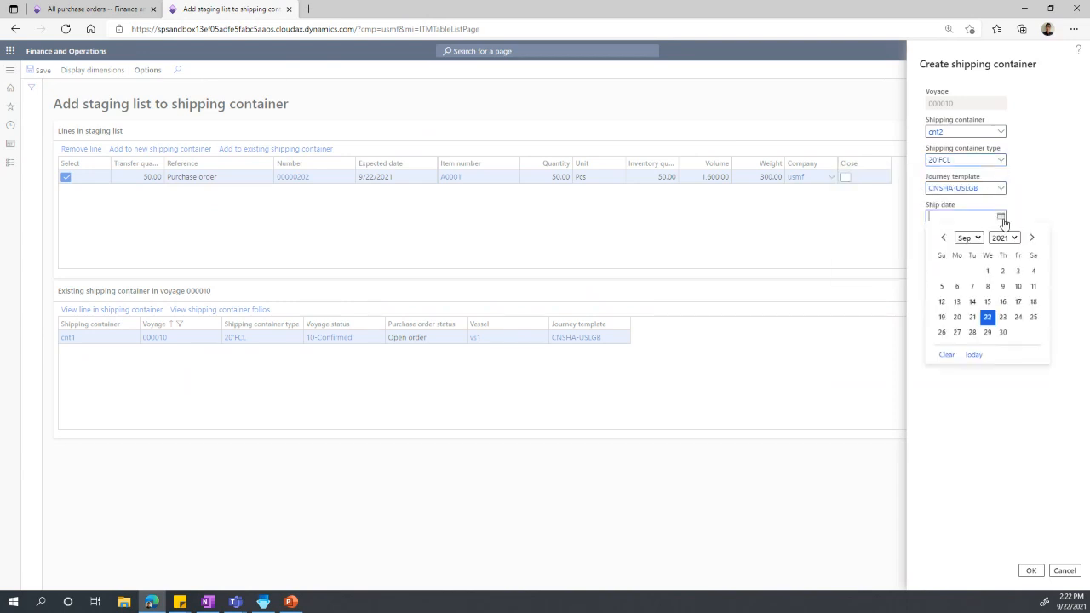
click(1006, 316)
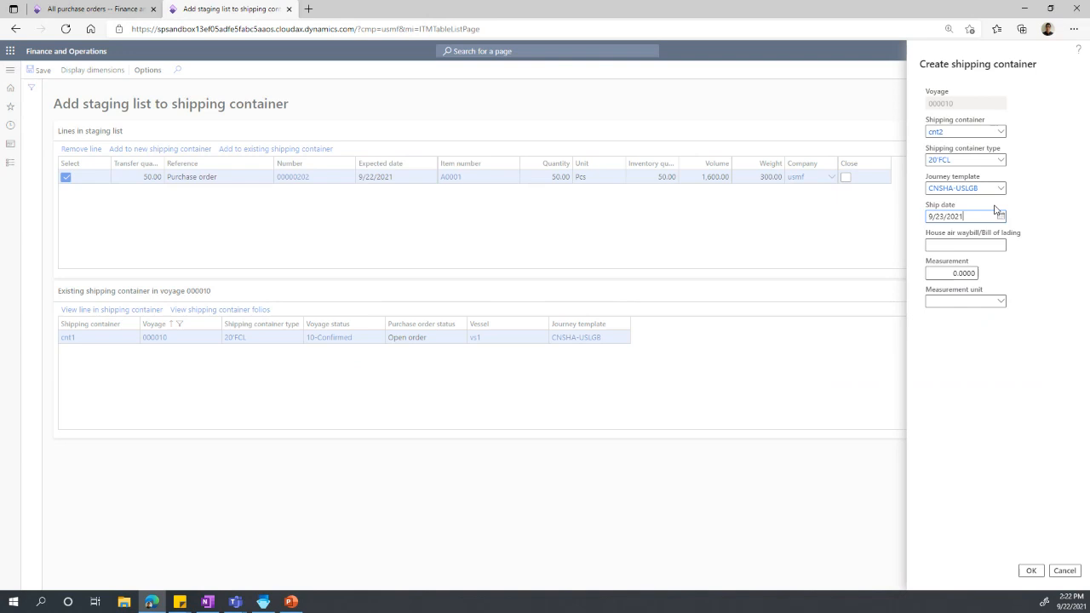
click(1029, 570)
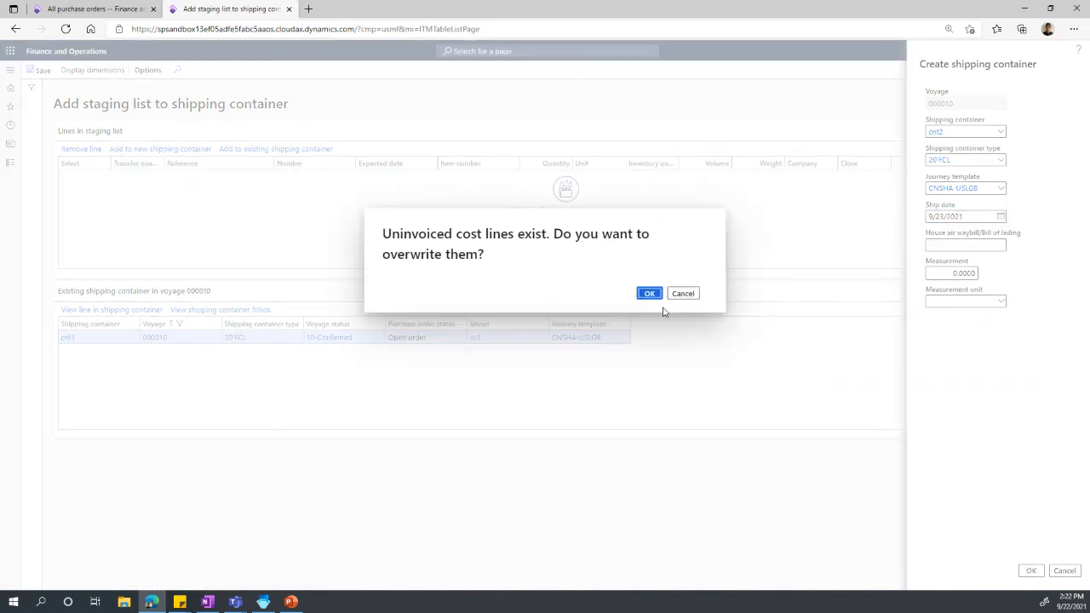
click(650, 294)
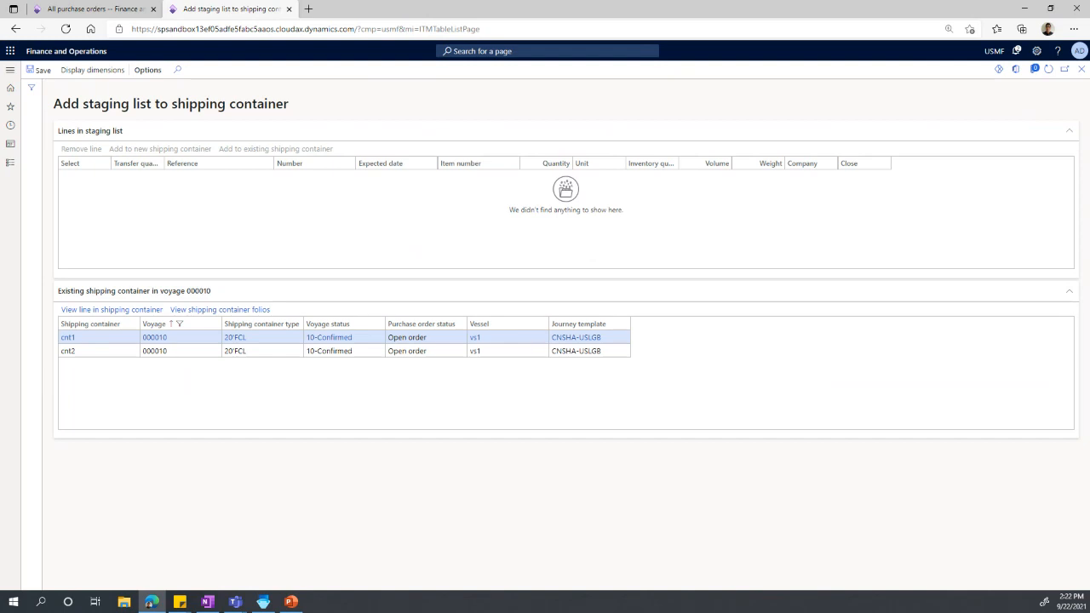
Step: Close the staging list and the voyage editor, and refresh the list of all voyages
key(alt+Tab)
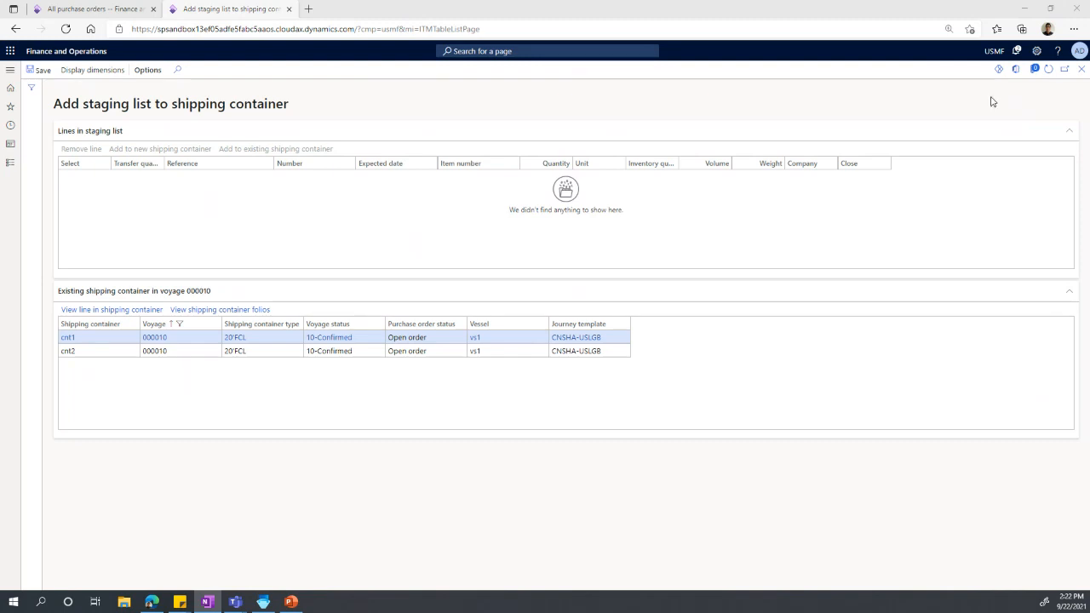
click(1082, 72)
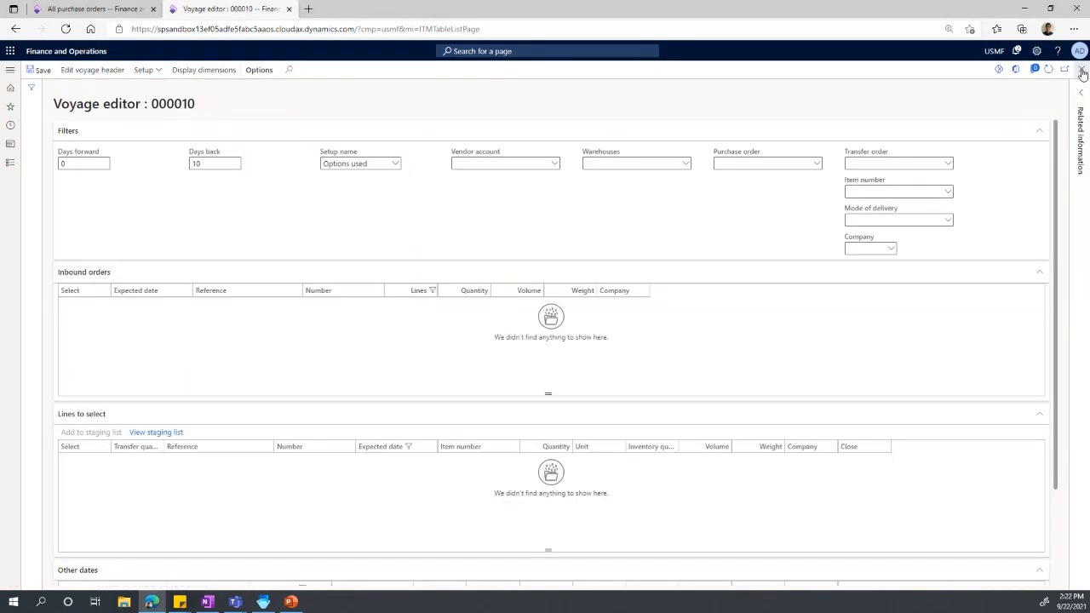
click(1082, 72)
click(1048, 70)
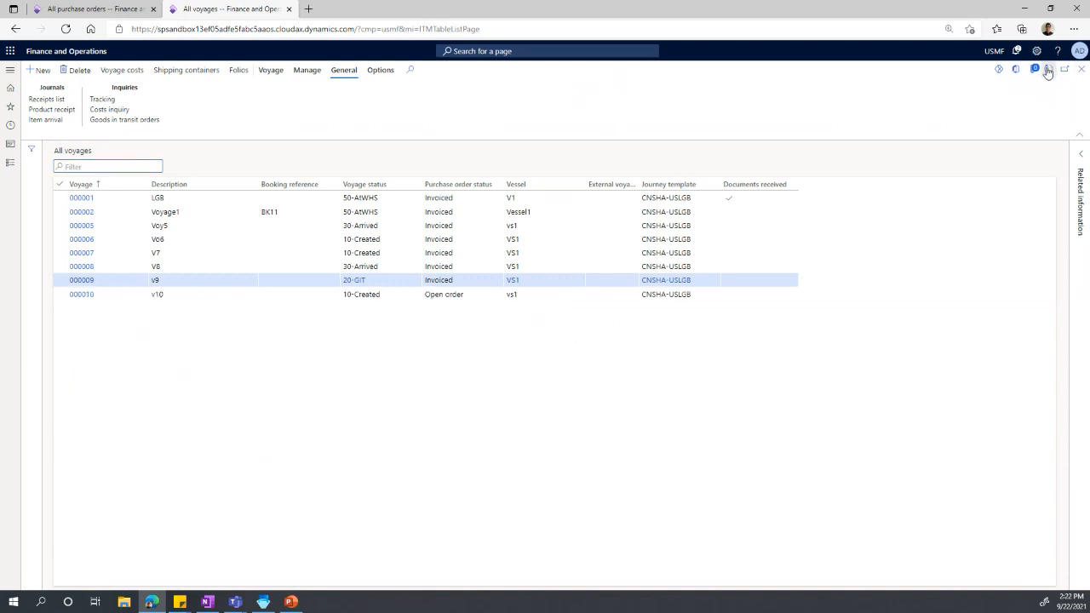
Step: Examine the cost value of the Fuel cost in the voyage costs of voyage 000010
click(171, 293)
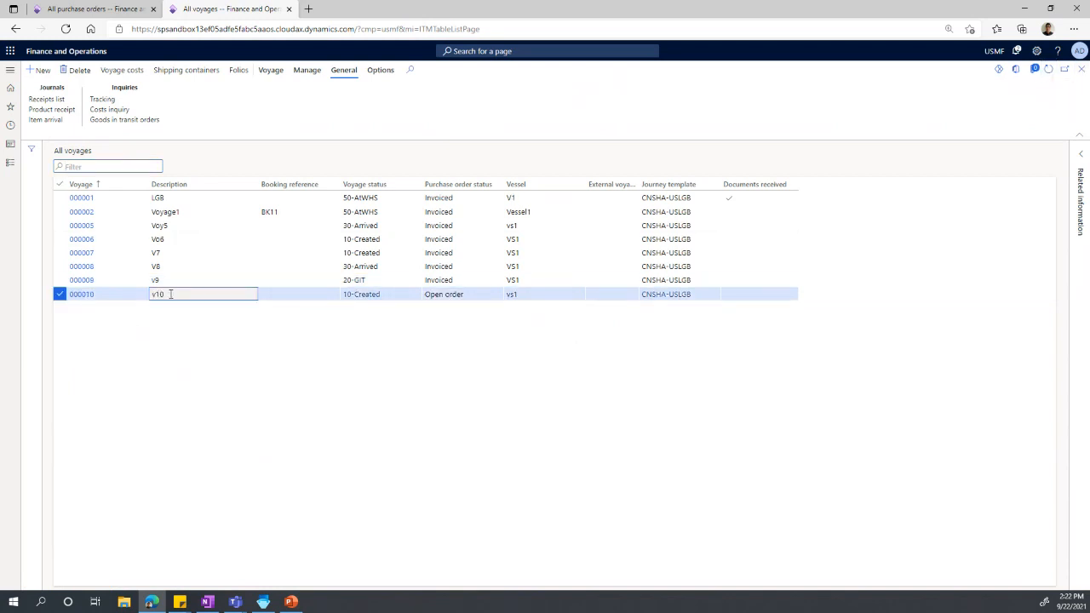
click(123, 71)
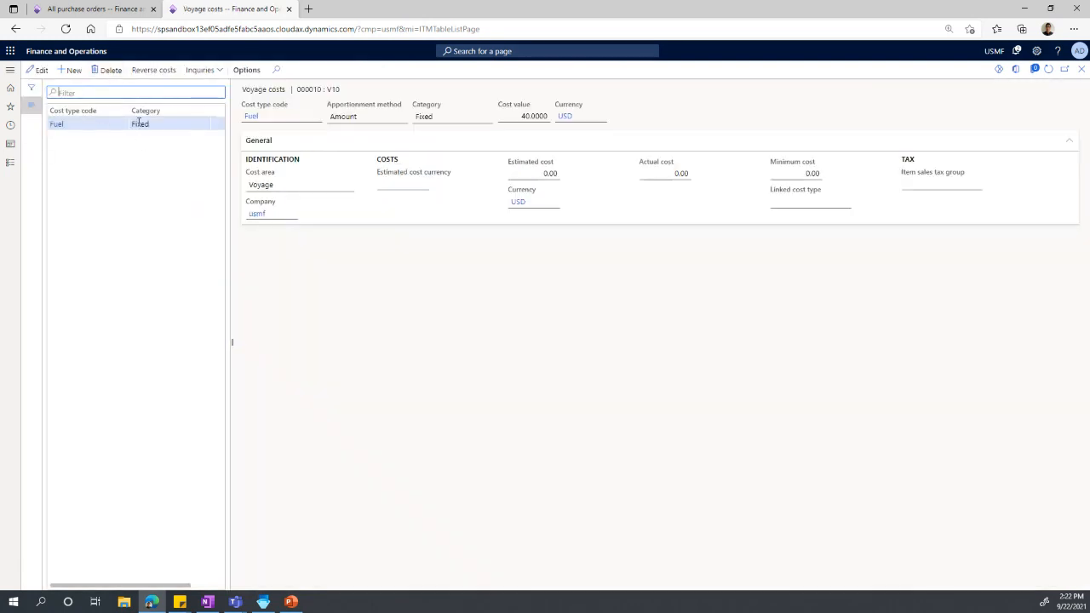
click(151, 124)
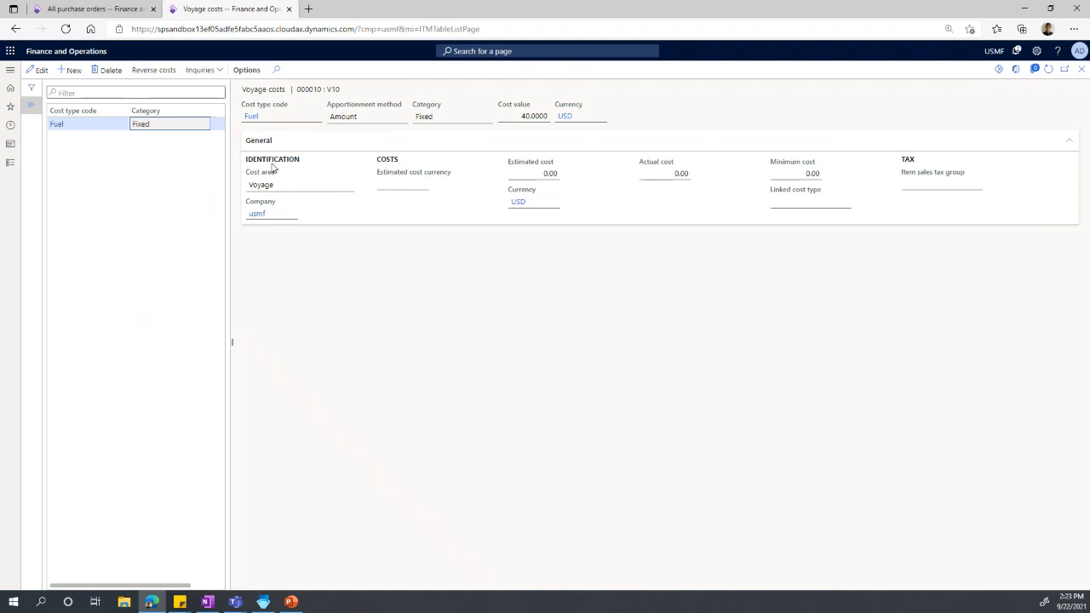
click(516, 115)
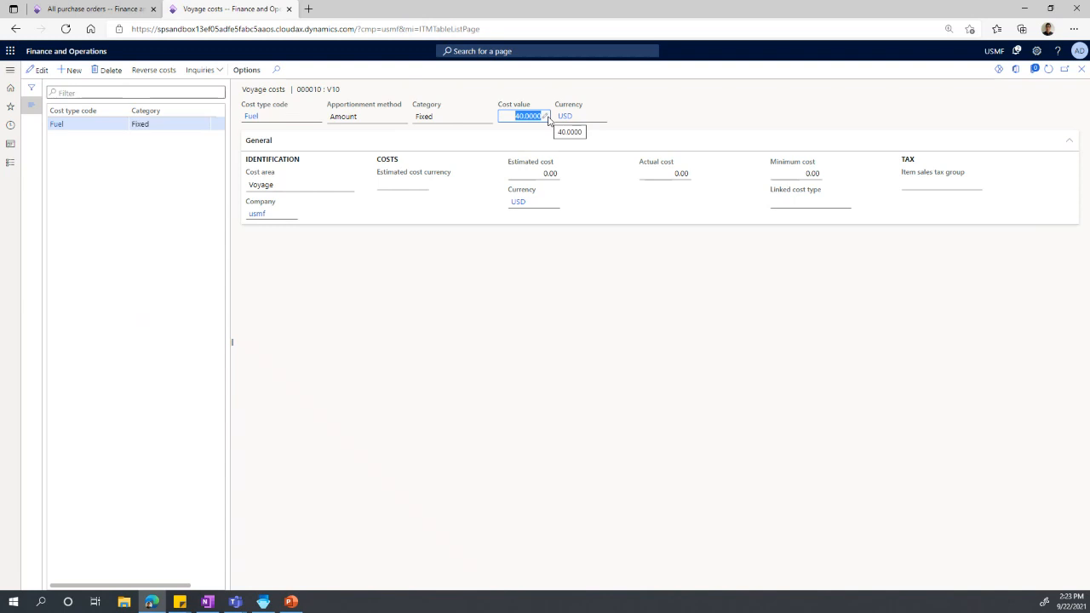
click(1078, 72)
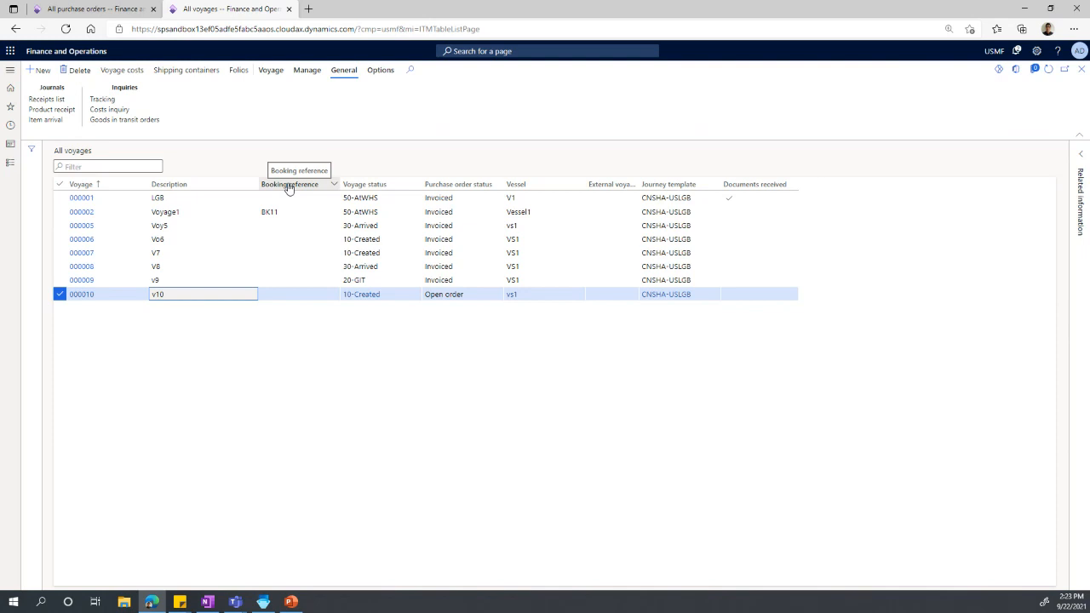
Step: Examine the Freight cost value in the voyage costs of shipping container cnt1 on voyage 000010
click(181, 70)
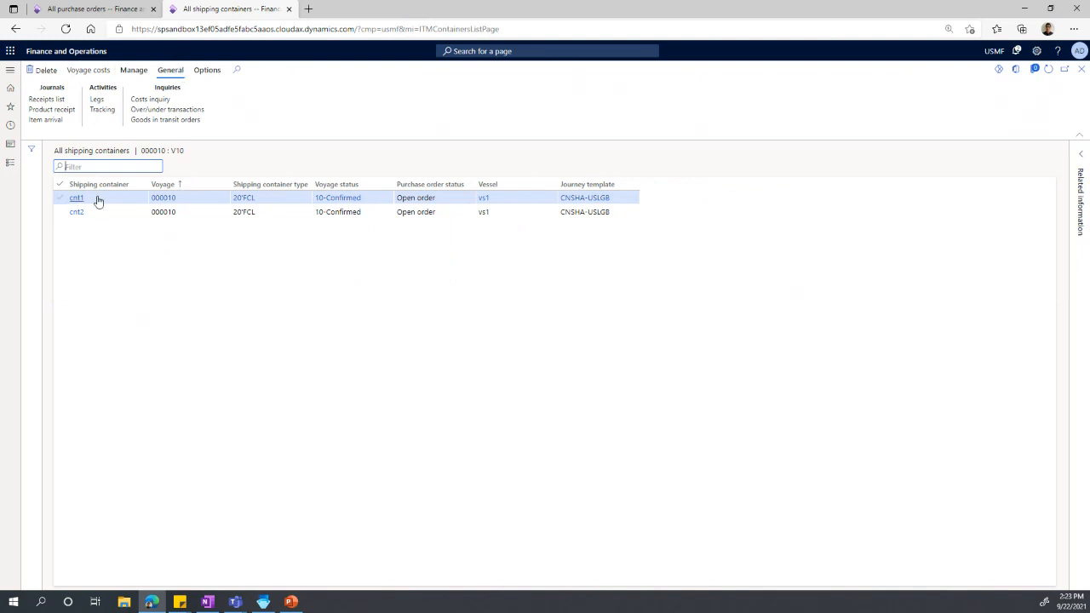
click(94, 70)
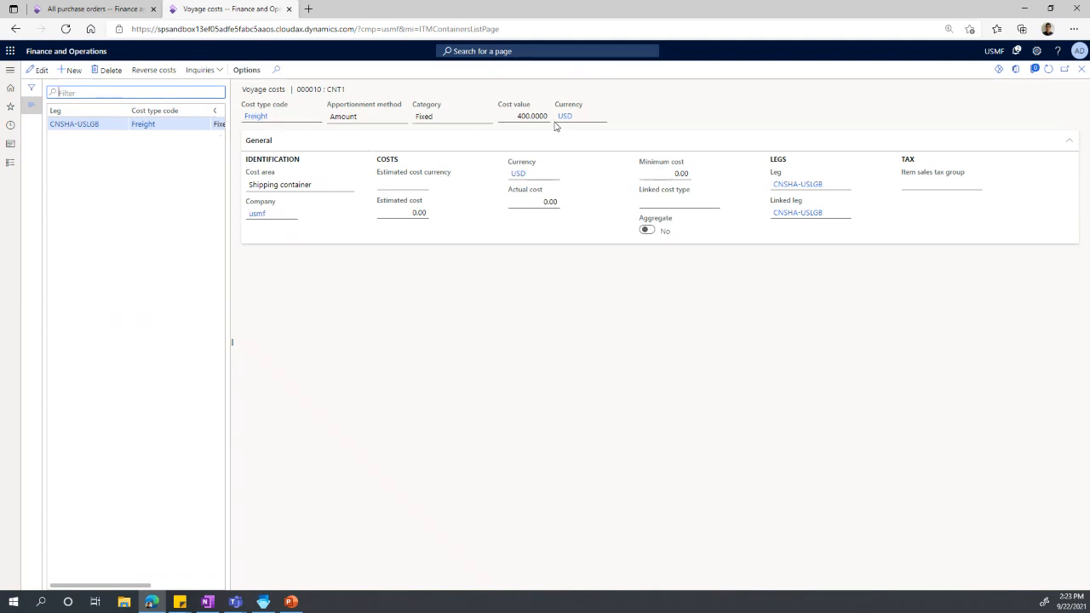
click(513, 117)
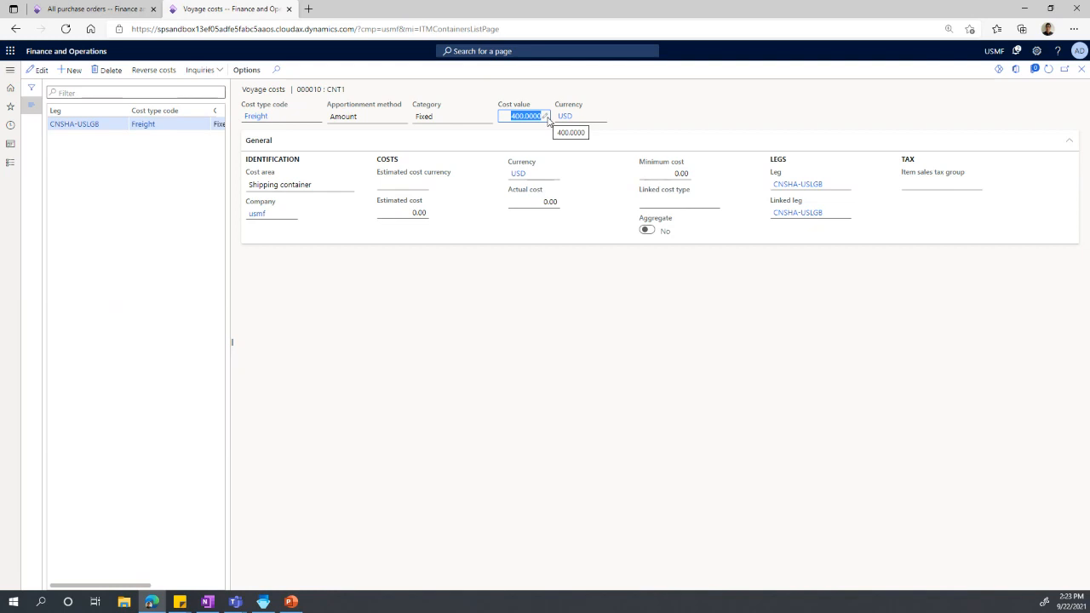
click(446, 305)
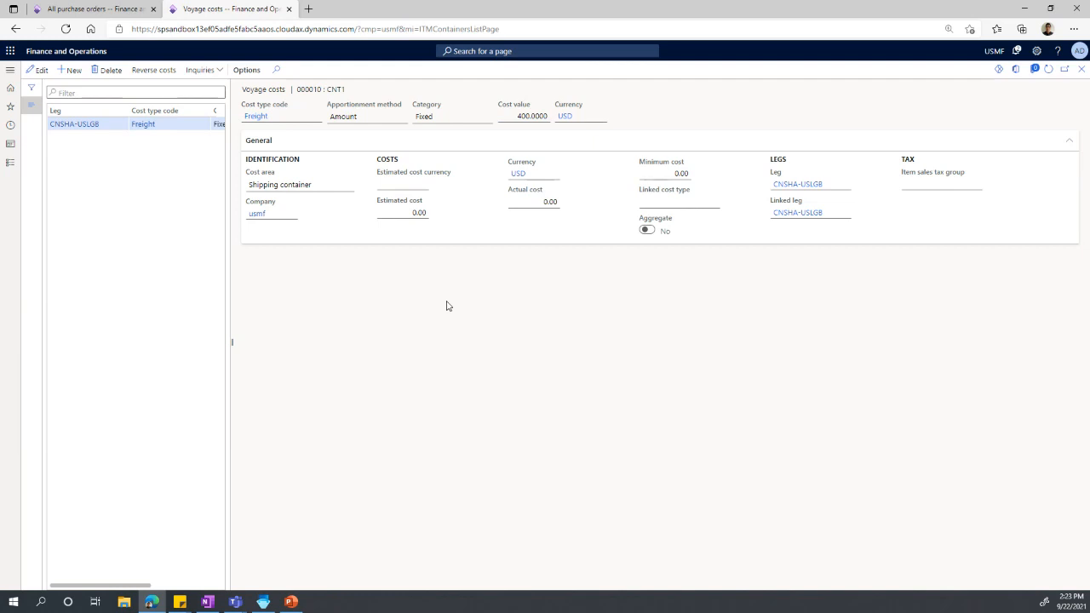
key(Escape)
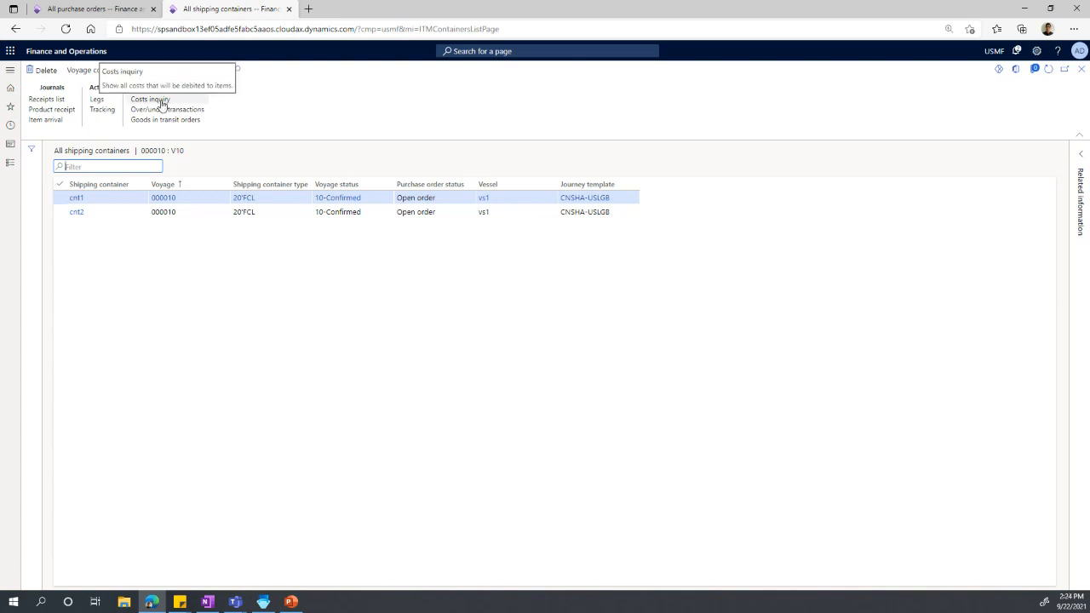
Step: Open the costs inquiry for shipping container cnt1 and check the estimated costs of items A0001 and A0002
click(162, 103)
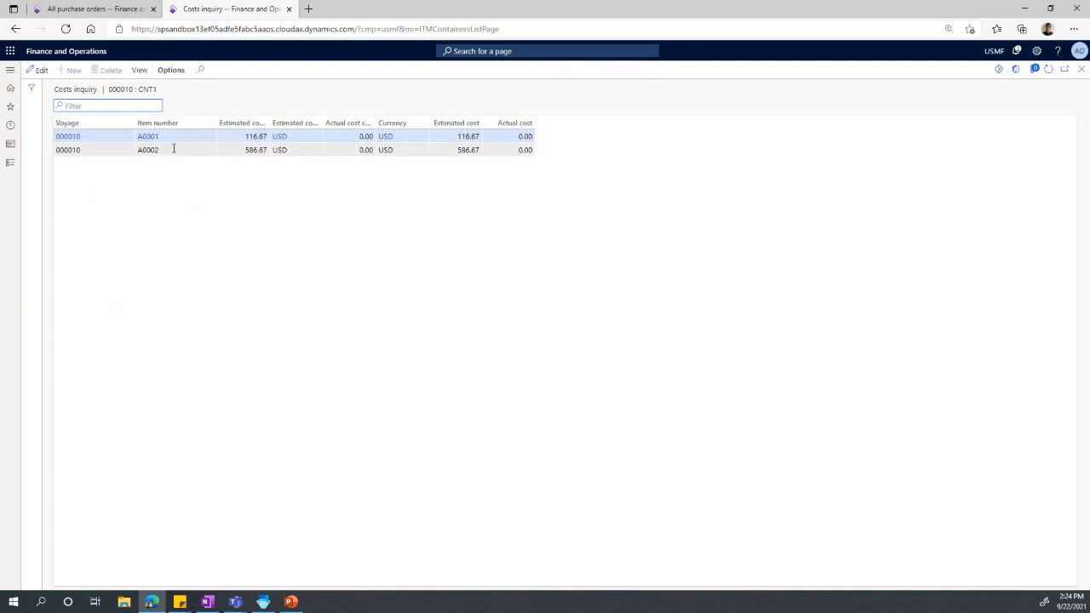
click(240, 136)
click(235, 151)
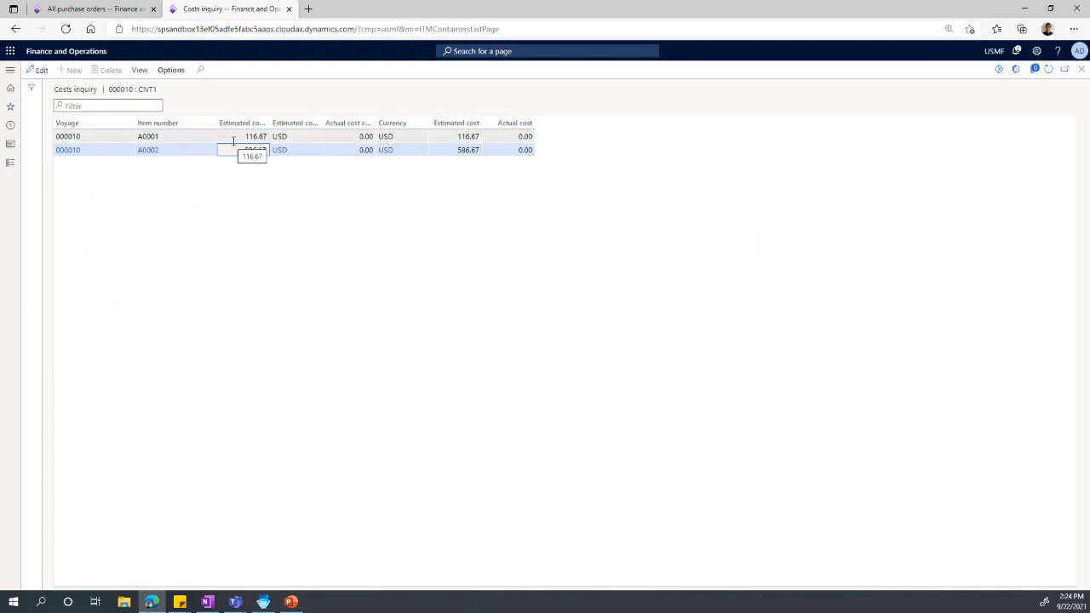
Step: Break the costs inquiry down by shipping container, reference and cost type code as well as voyage and item
click(141, 70)
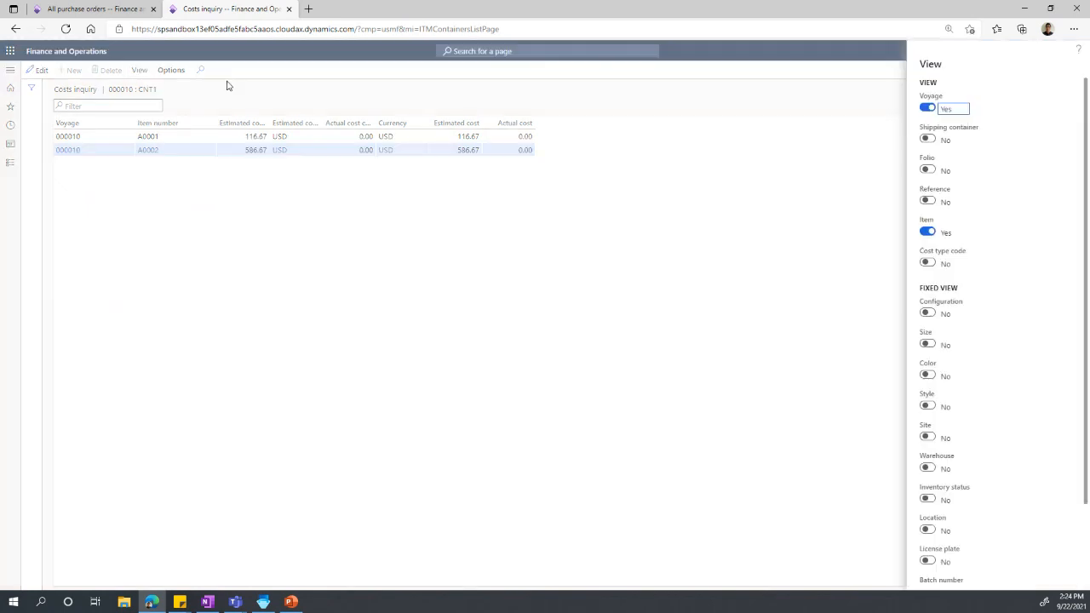
click(932, 139)
click(927, 202)
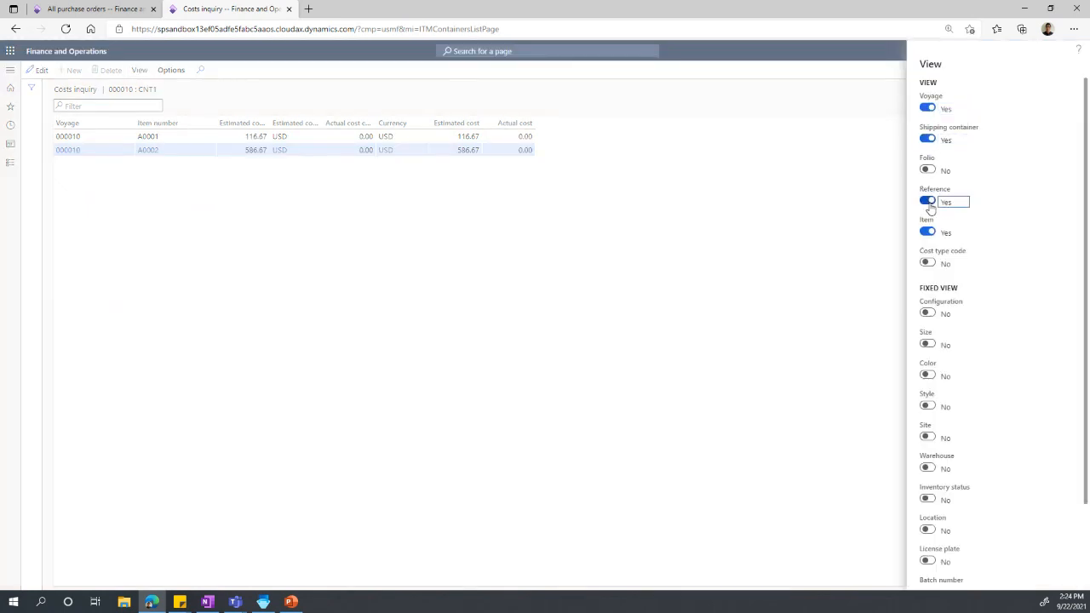
click(929, 264)
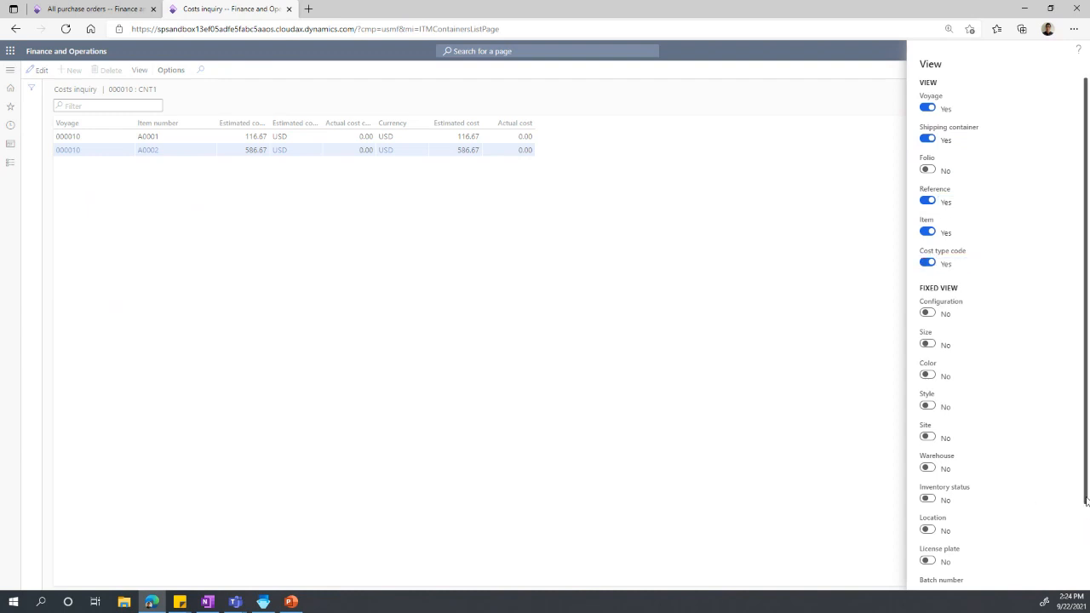
drag(1087, 501, 1085, 583)
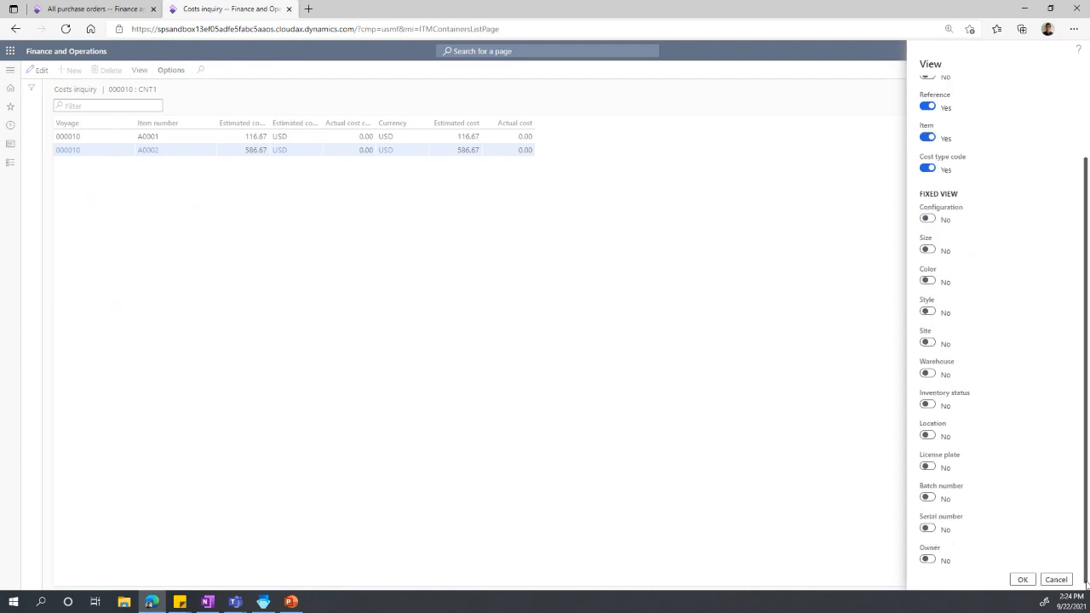
click(1023, 579)
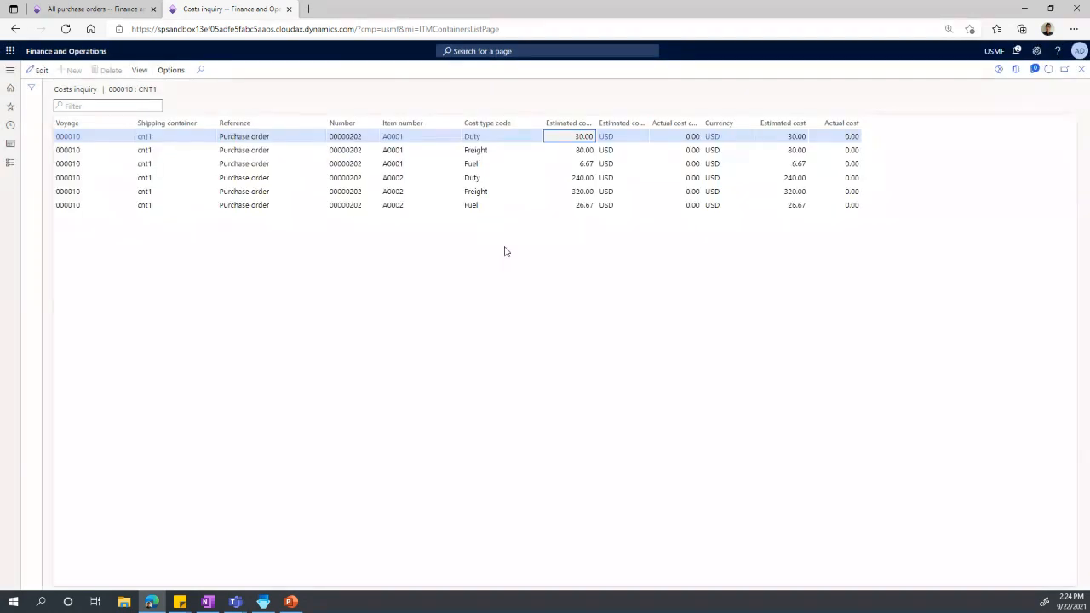
Step: Compare the estimated duty and freight costs of items A0001 and A0002, and return to the list of all voyages
click(562, 139)
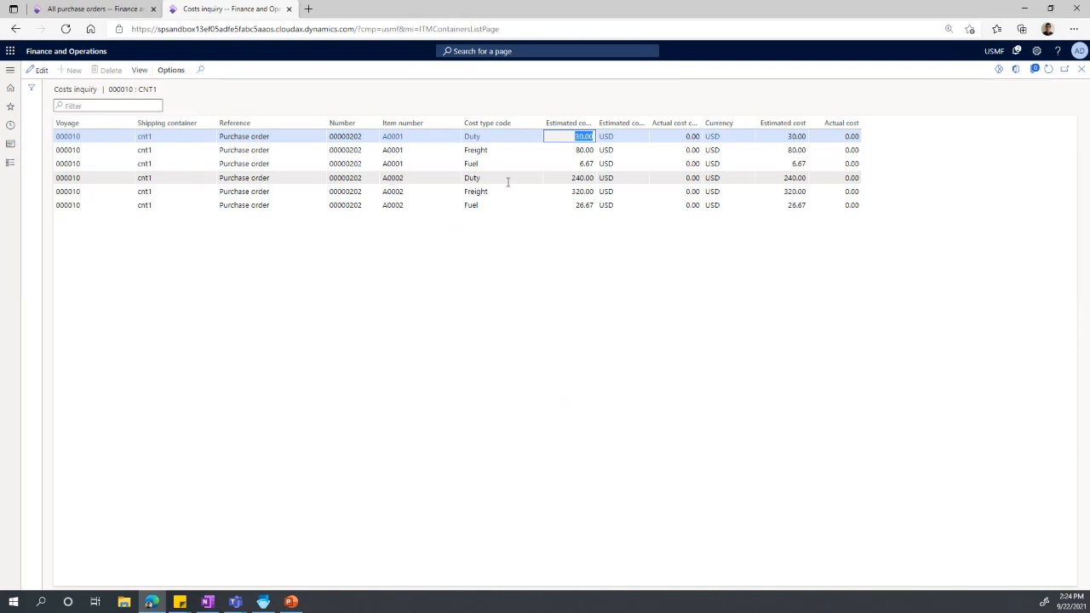
click(571, 177)
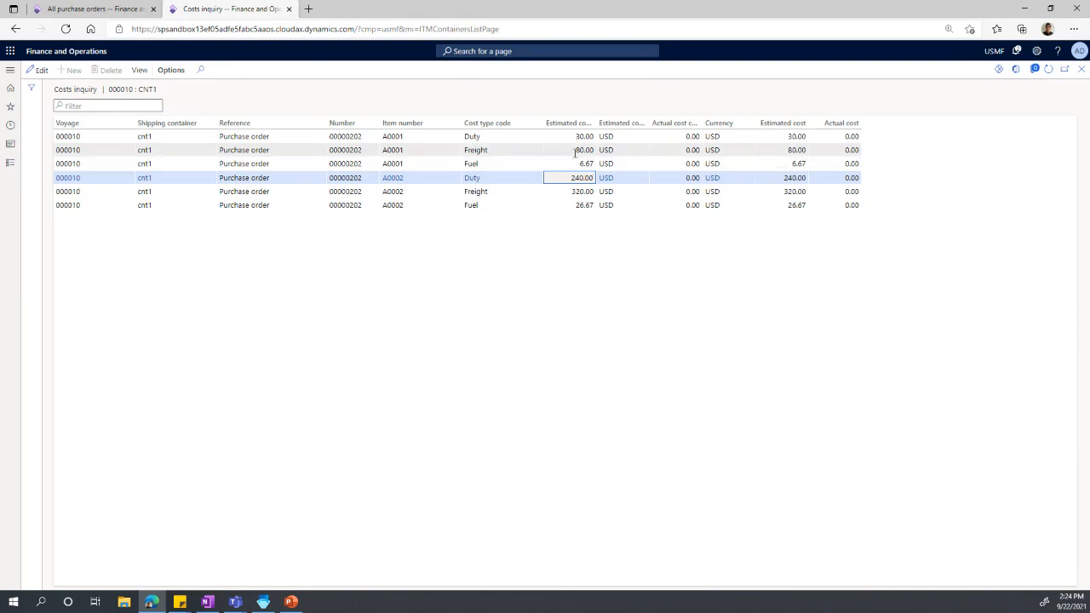
click(572, 150)
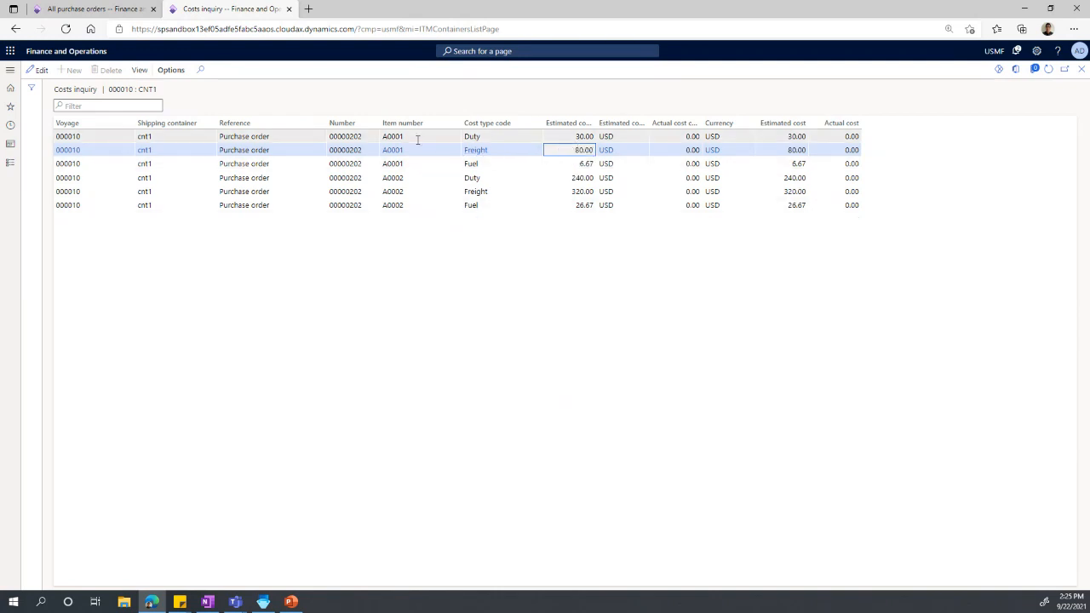
click(563, 191)
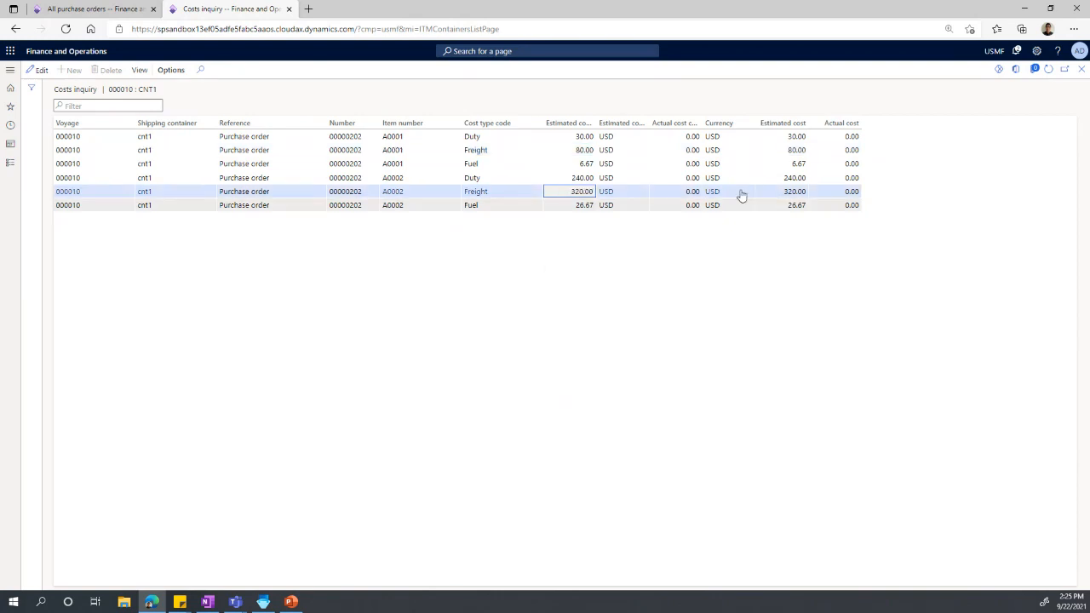
click(1081, 74)
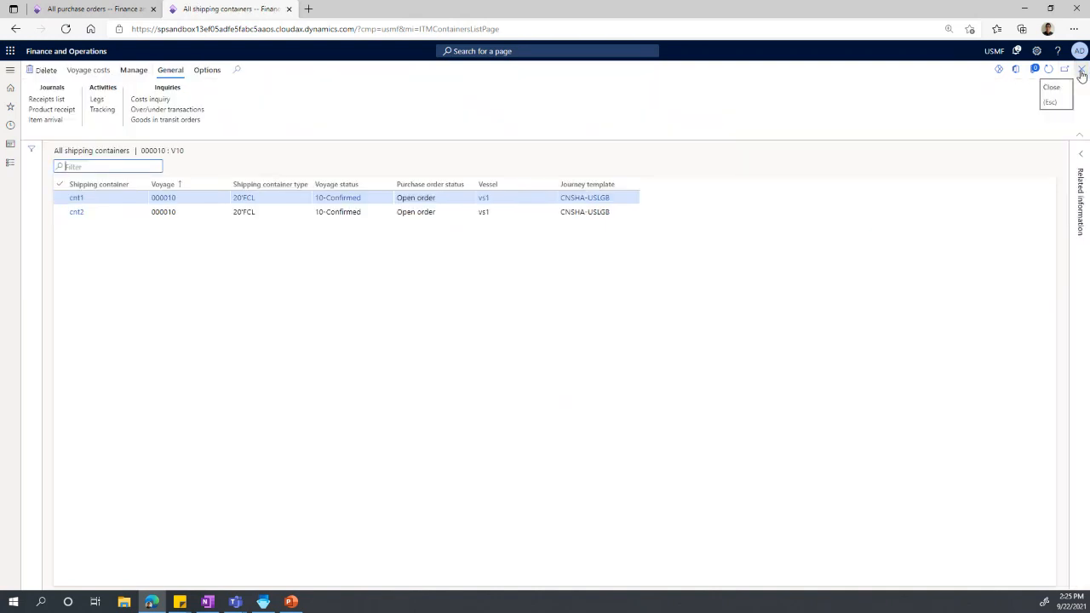
click(1081, 73)
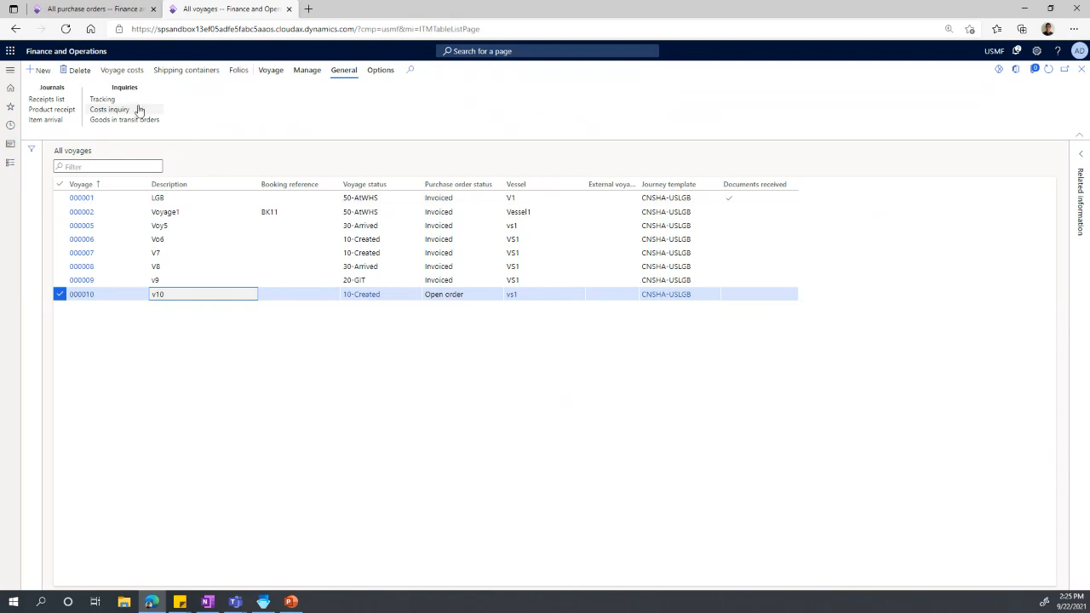
Step: Check voyage v10's costs inquiry with costs summarised by voyage only, without container, reference, item or cost type code, and return to the voyages list
click(109, 112)
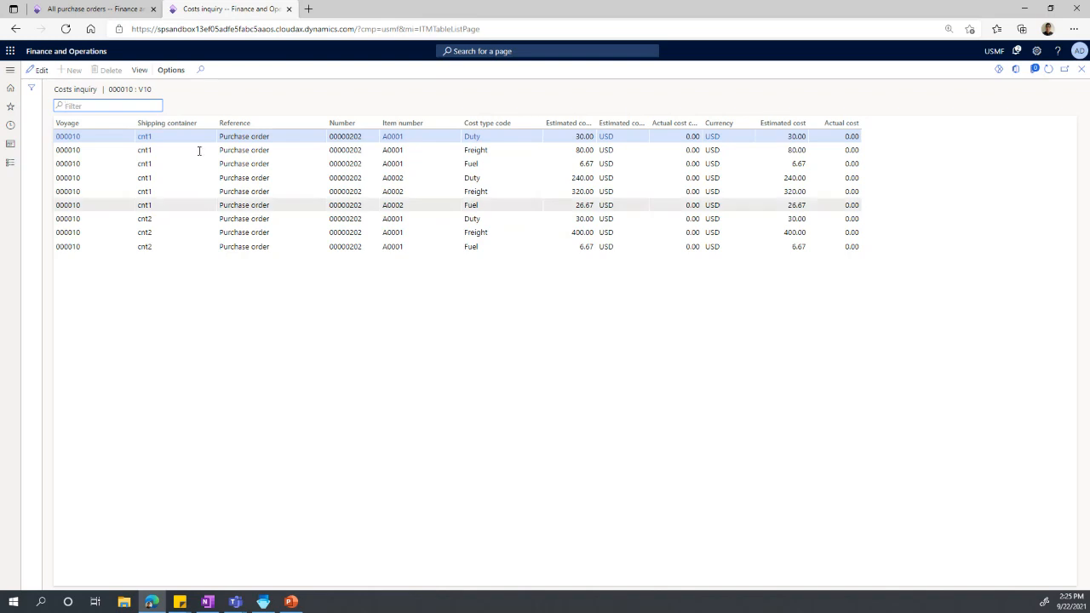
click(139, 70)
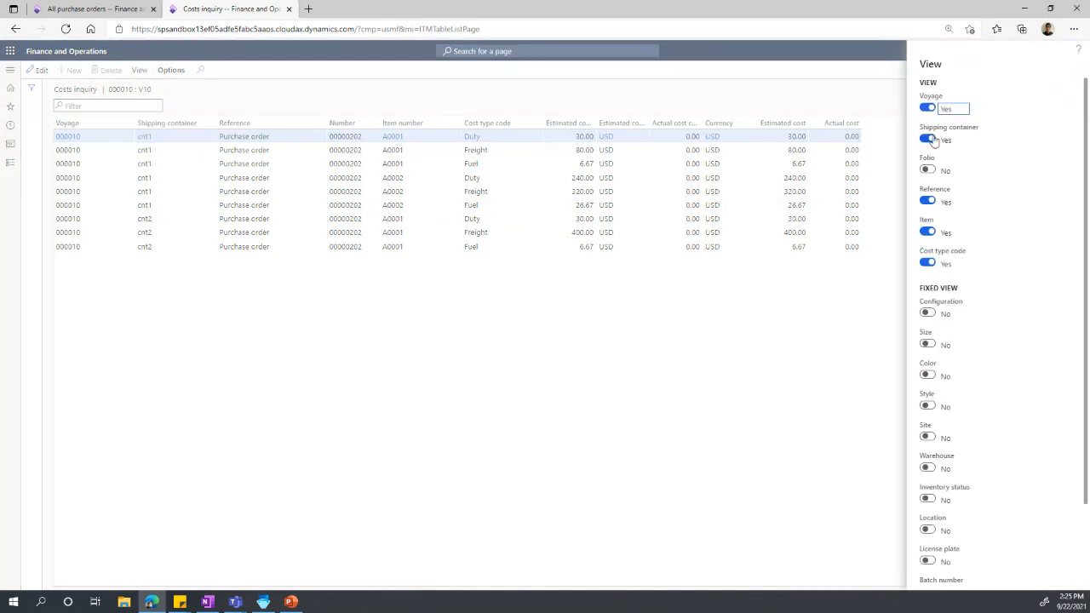
click(927, 139)
click(927, 201)
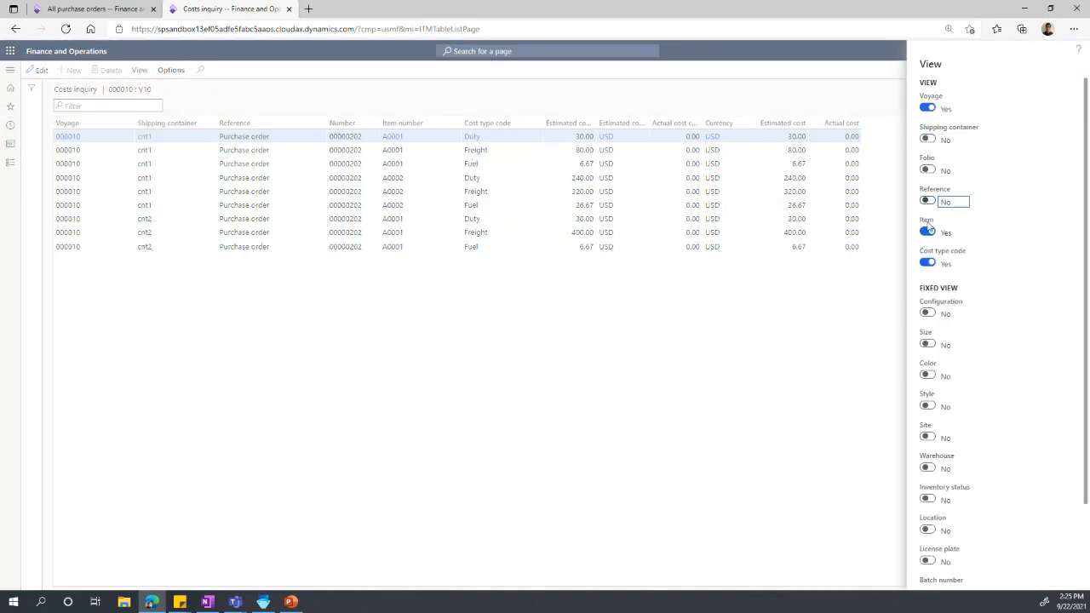
click(927, 231)
click(927, 263)
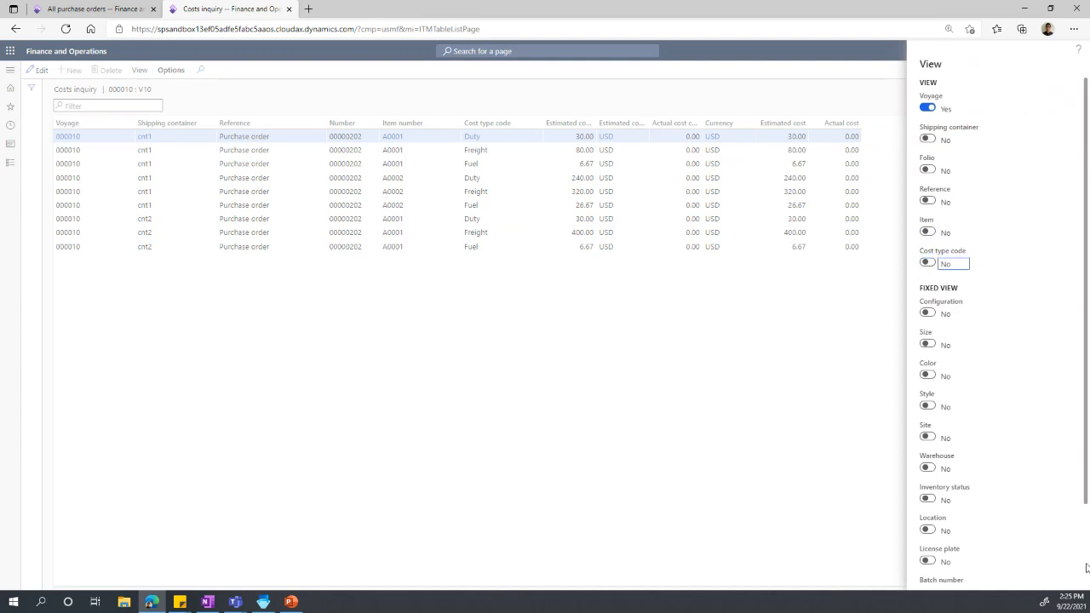
scroll(1086, 568, down, 2)
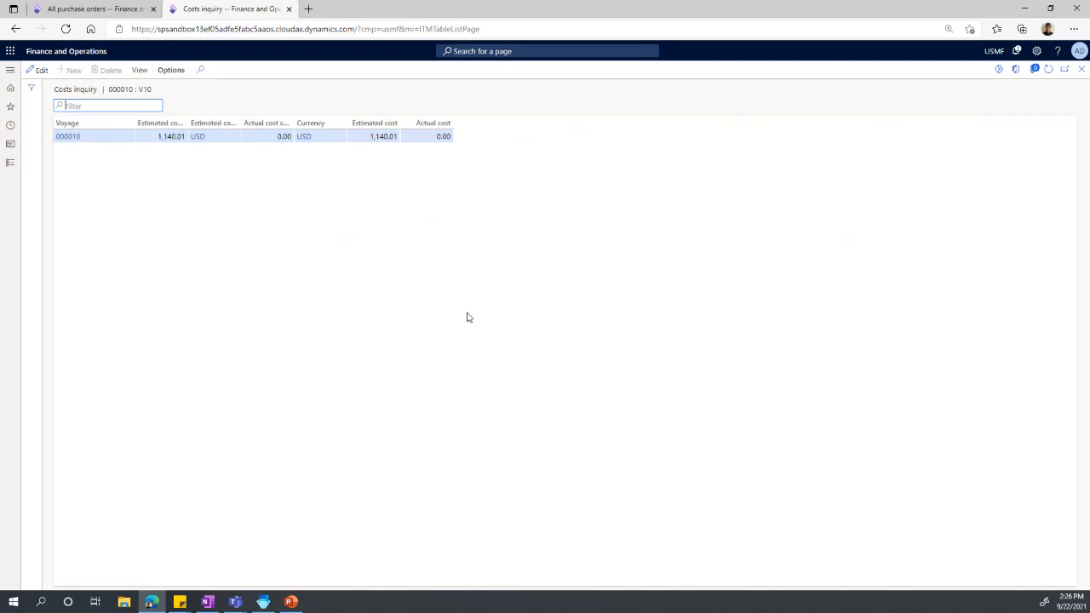
click(1081, 70)
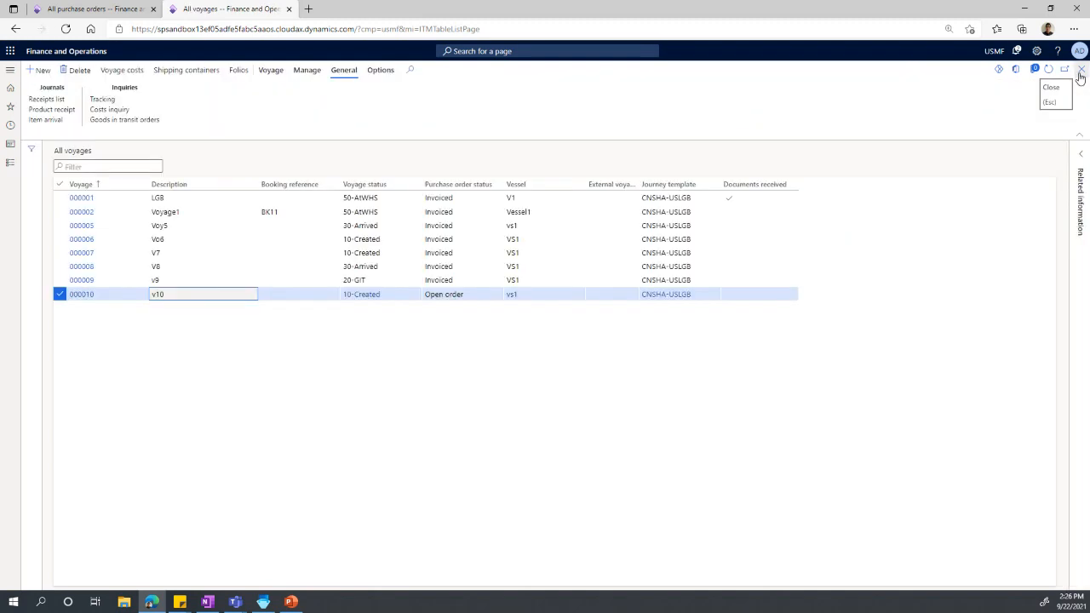
Step: Refresh the purchase order and inspect the two split lines of item A0001, lines 3 and 4, and their quantities
click(98, 9)
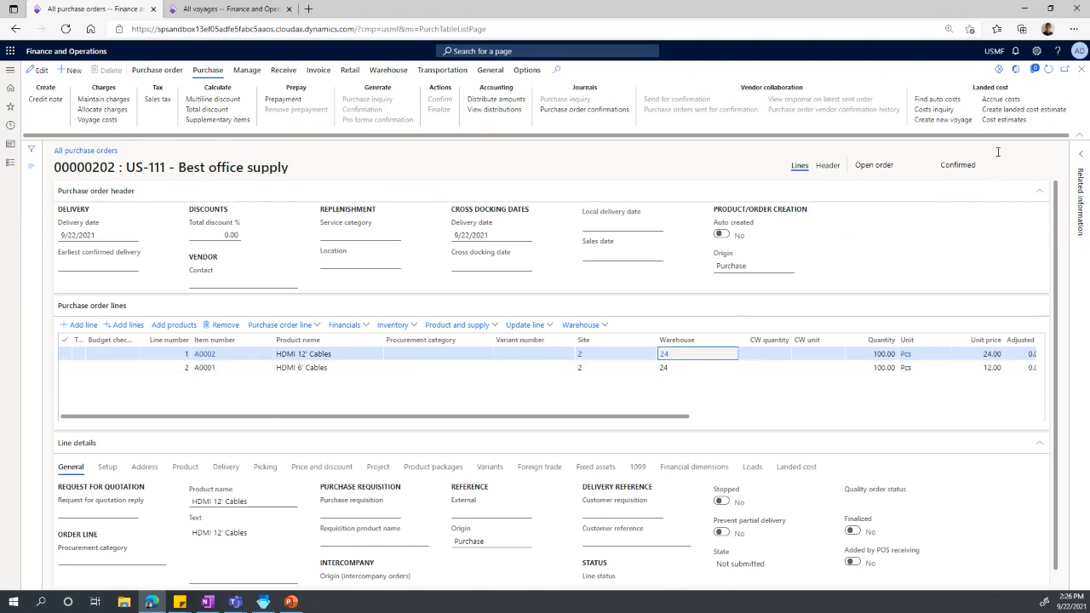
click(1048, 74)
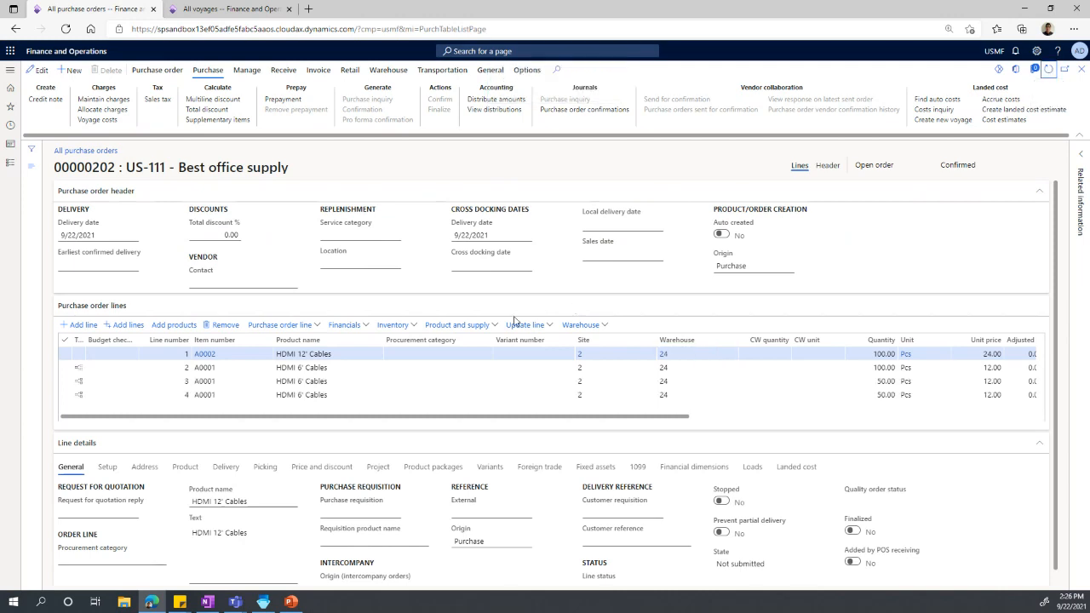
click(114, 383)
click(113, 397)
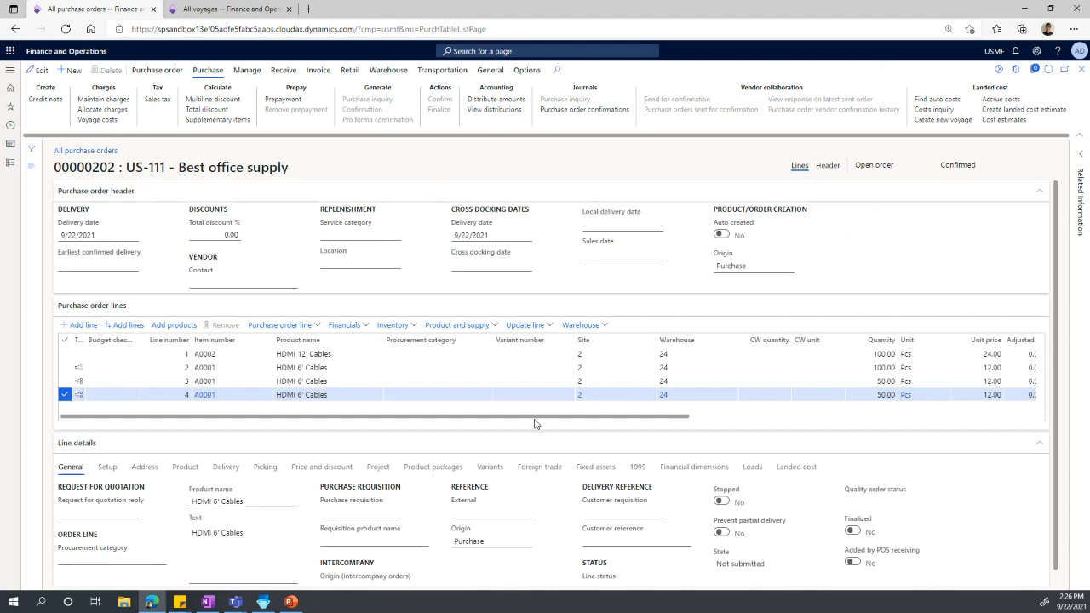
shift+click(869, 381)
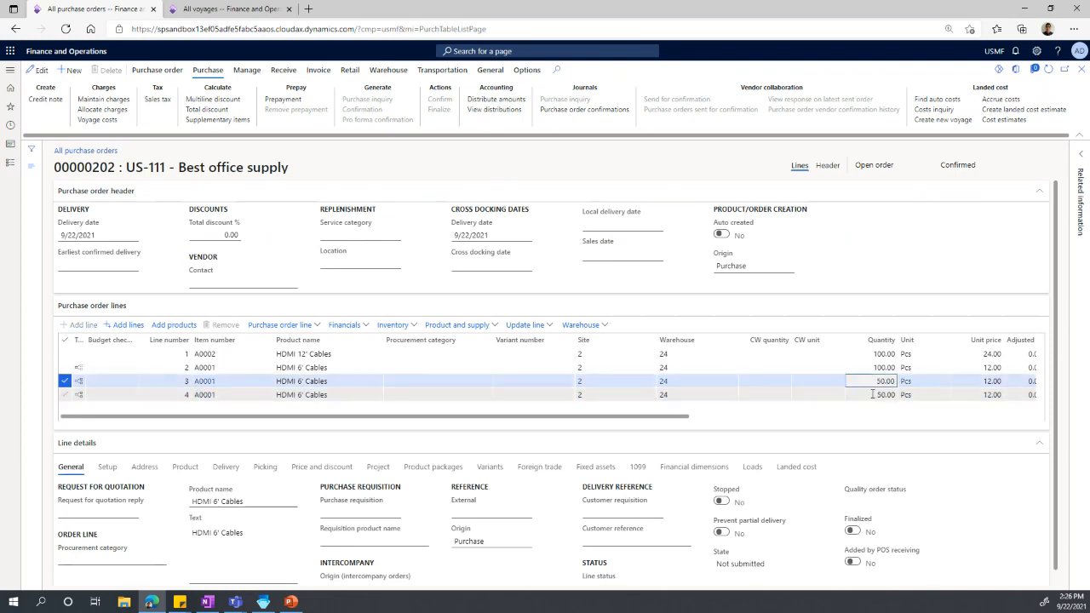
click(869, 394)
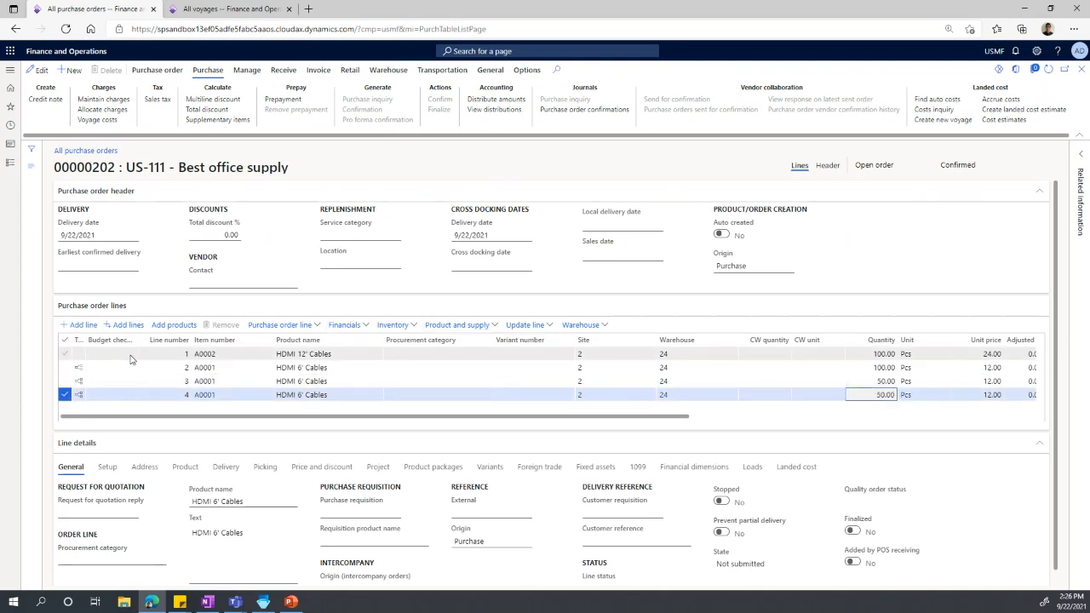
Step: Check the landed cost details of purchase order line 1 for item A0002
click(156, 356)
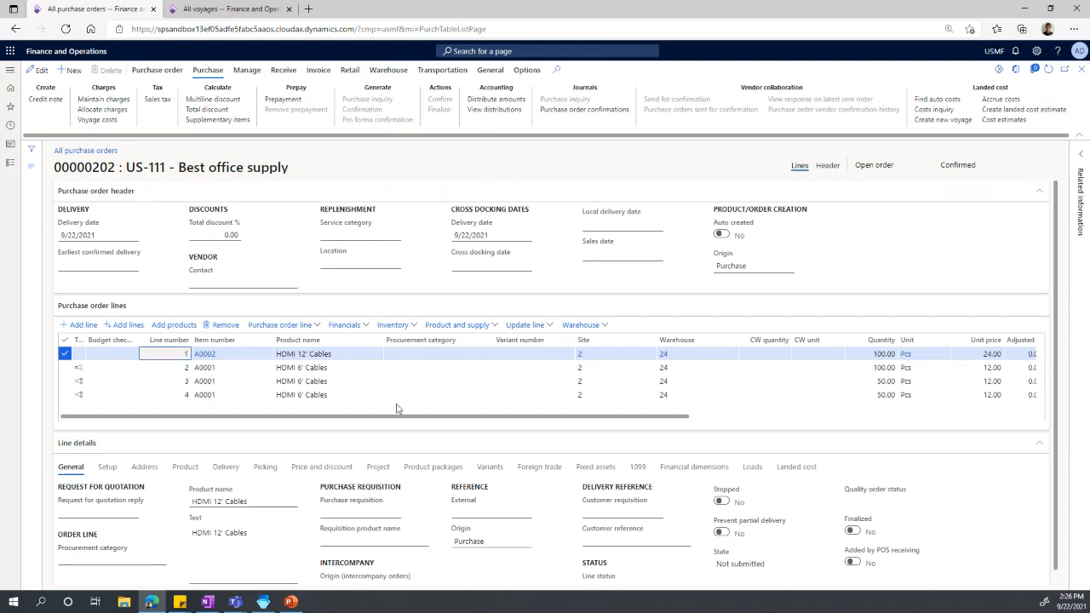
click(799, 470)
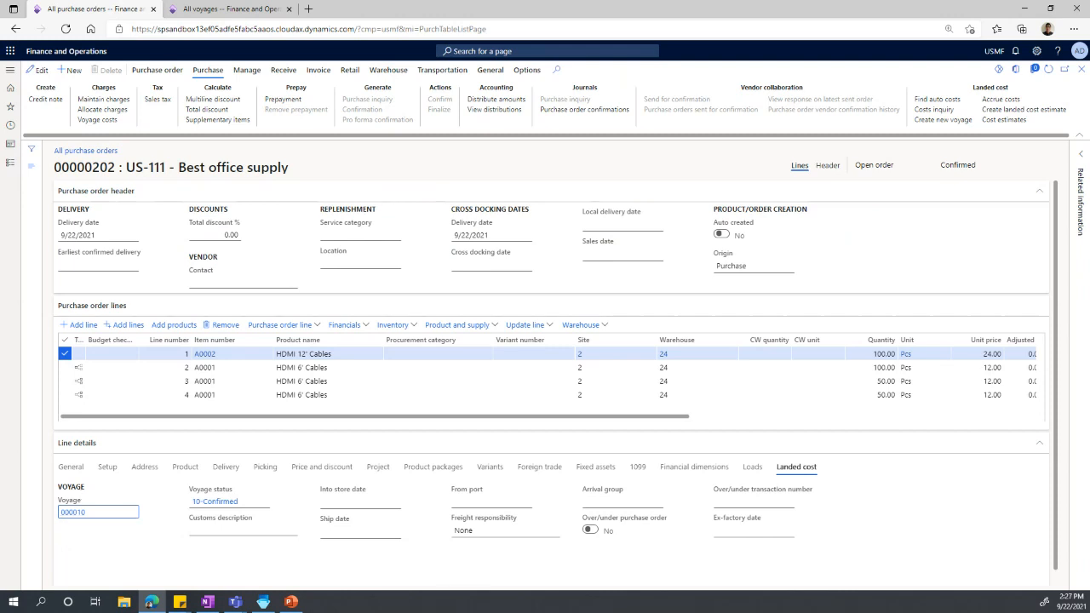
key(alt+Tab)
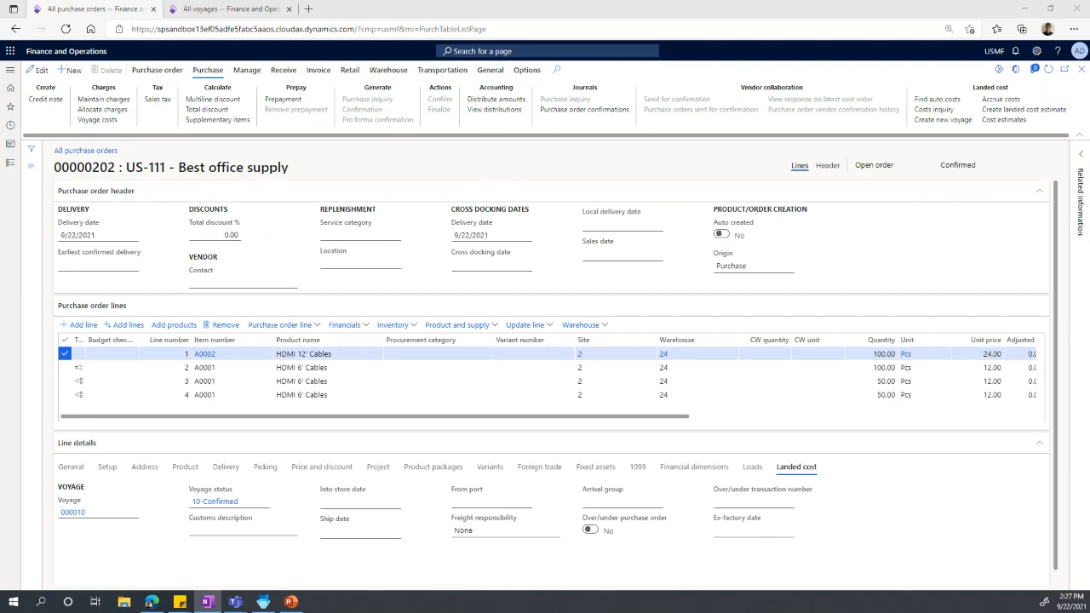
Step: Start a vendor invoice for voyage v10 from the voyages list and set its invoice number to Inv202
click(207, 12)
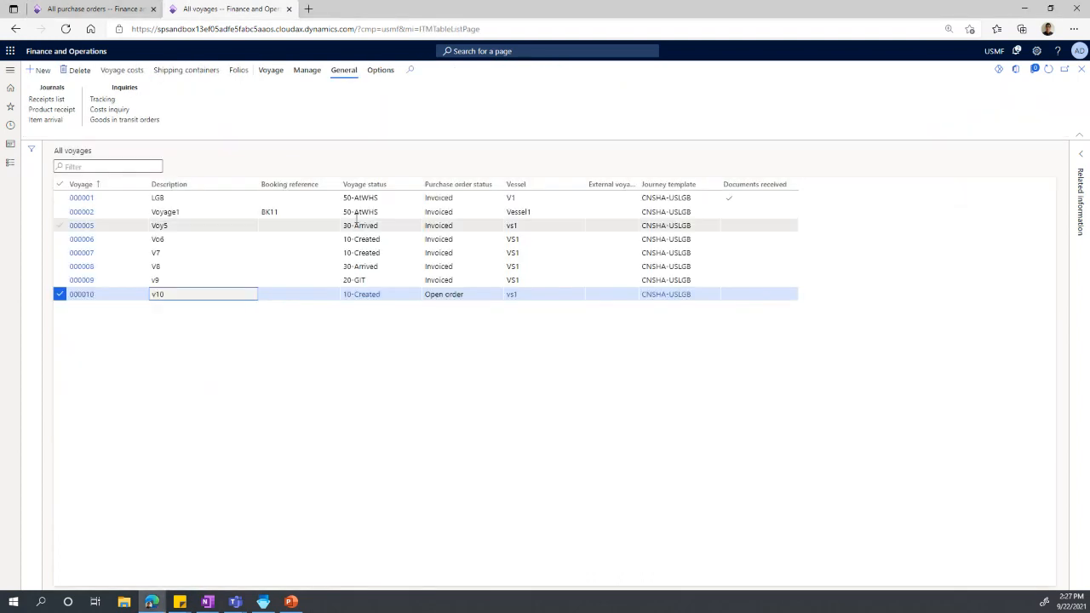
click(308, 71)
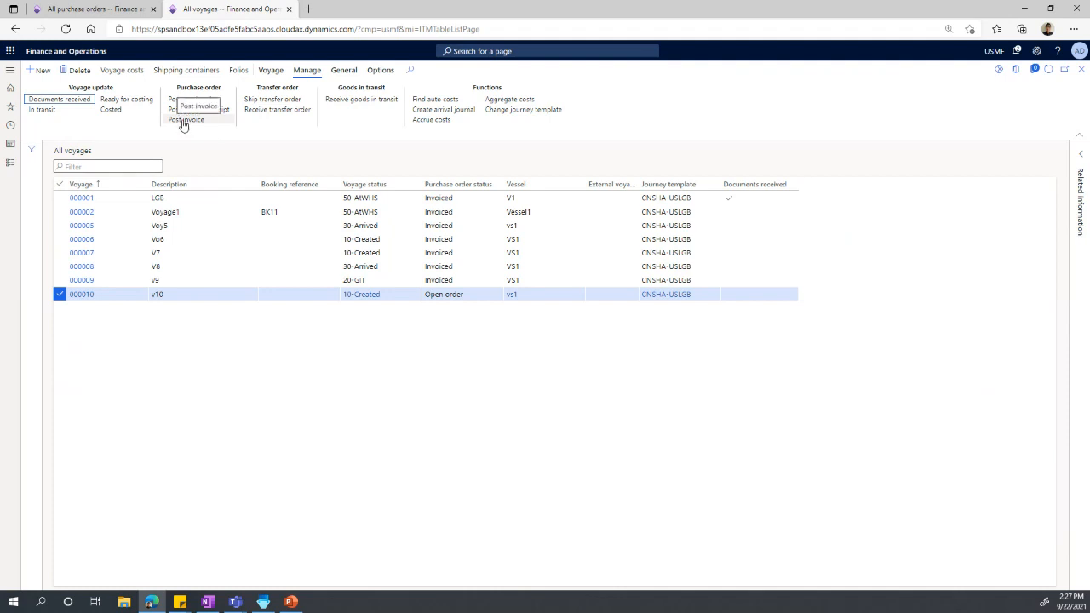
click(183, 120)
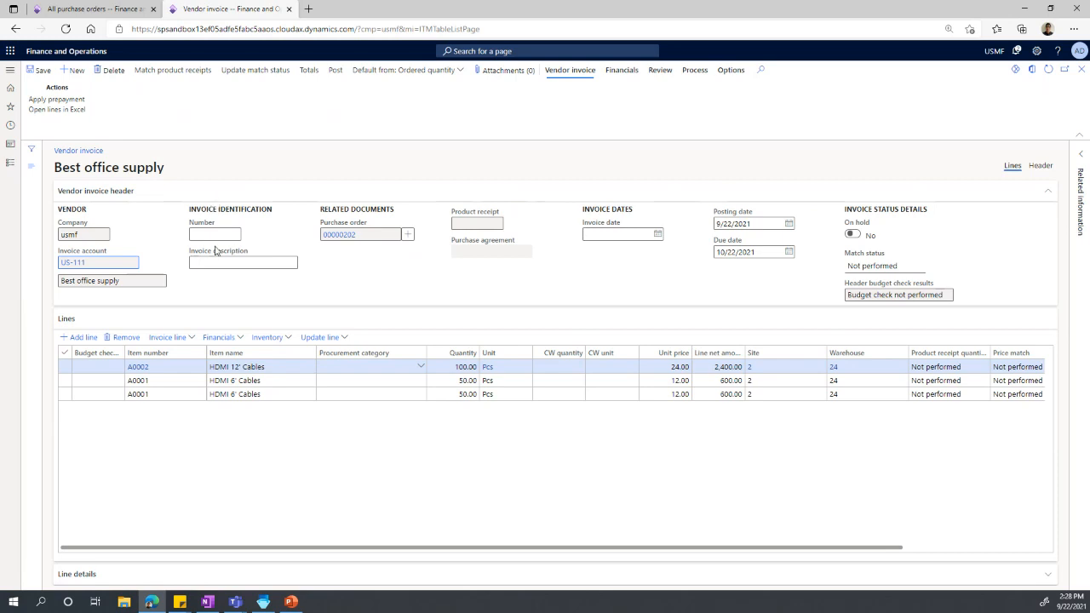
text(Inv202)
key(Tab)
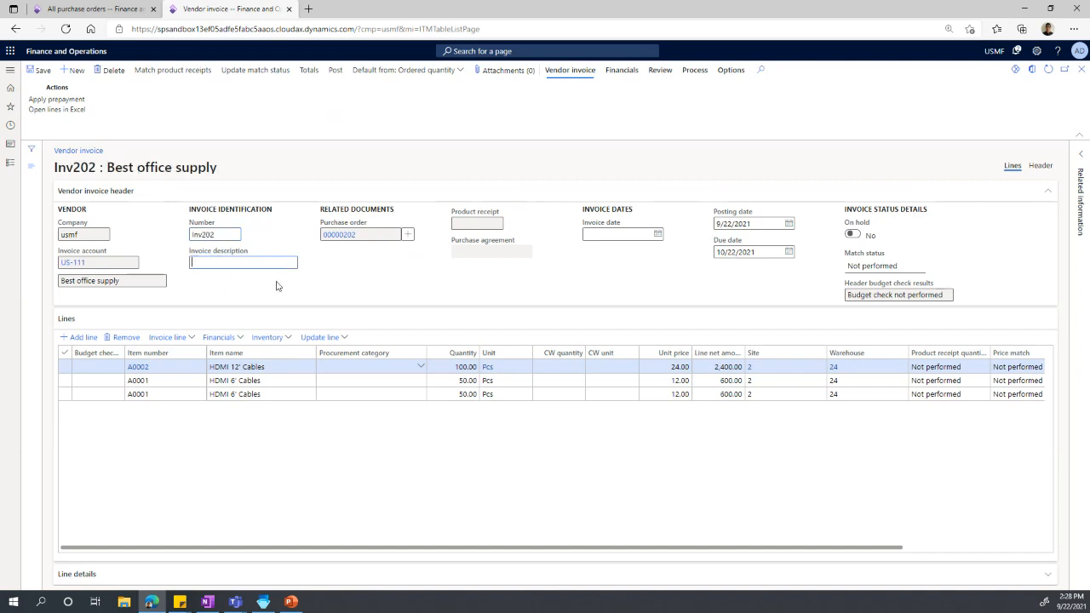
Step: Set the invoice date to today's date, update the match status and post the vendor invoice
click(625, 232)
text(t)
key(Tab)
click(381, 71)
click(264, 75)
click(335, 73)
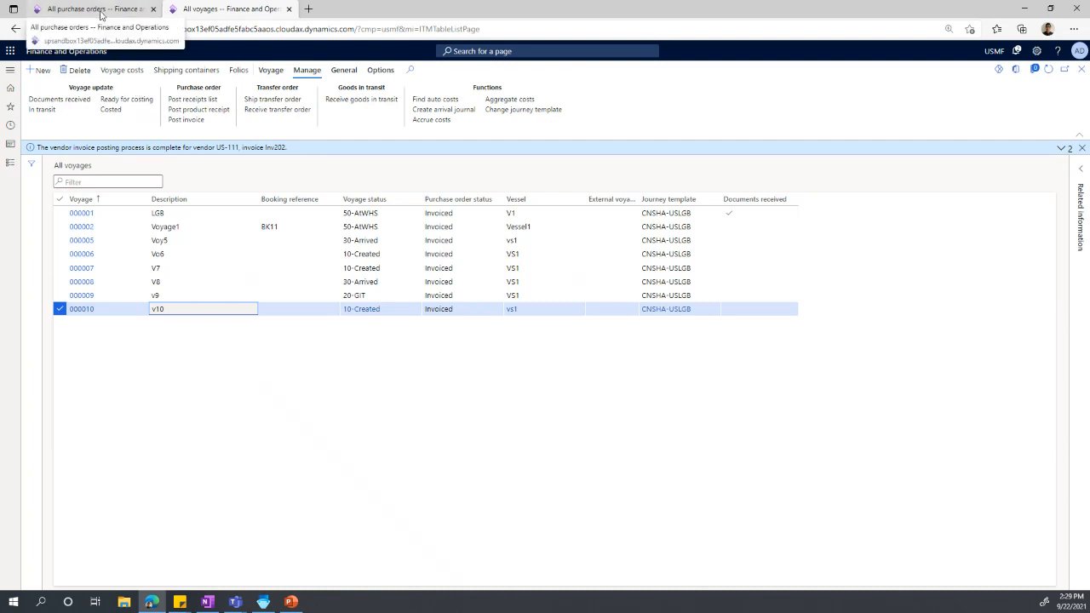
Step: Refresh the purchase order and open the voucher transactions of invoice Inv202 from its invoice journal
click(100, 10)
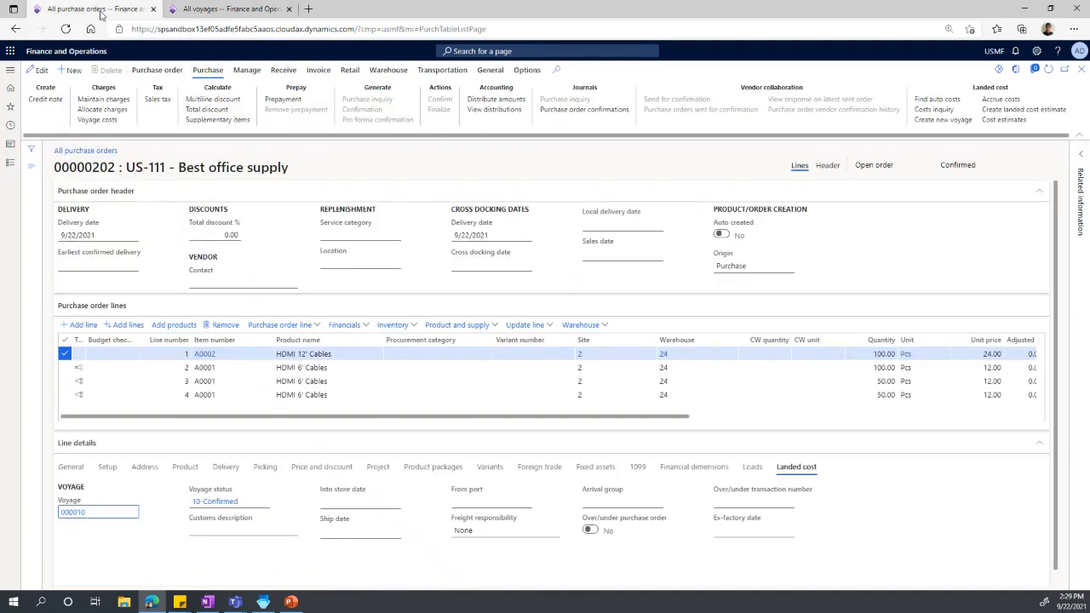
click(318, 69)
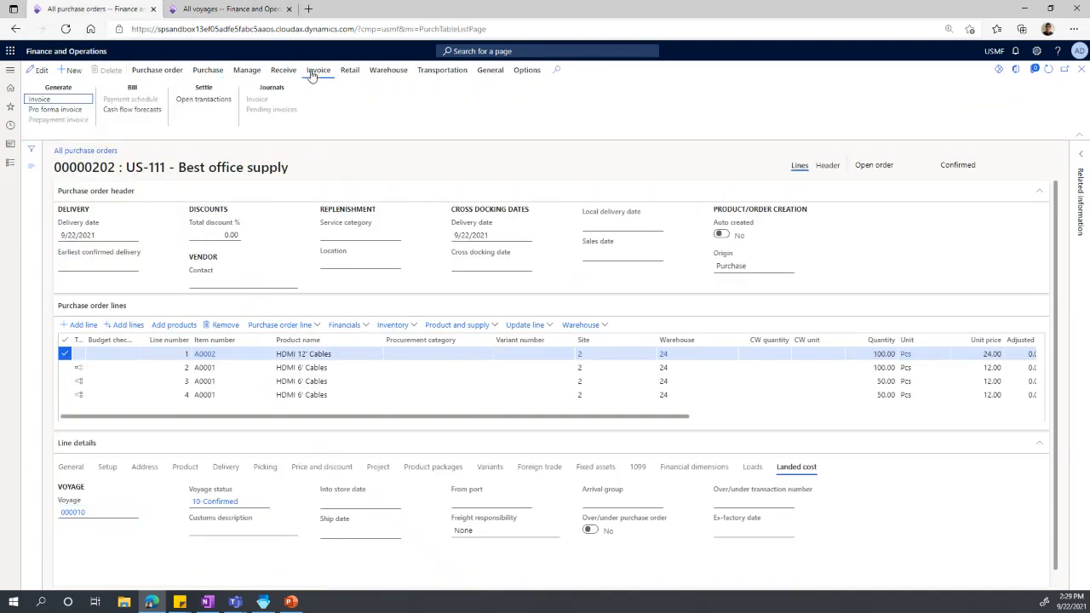
click(1048, 71)
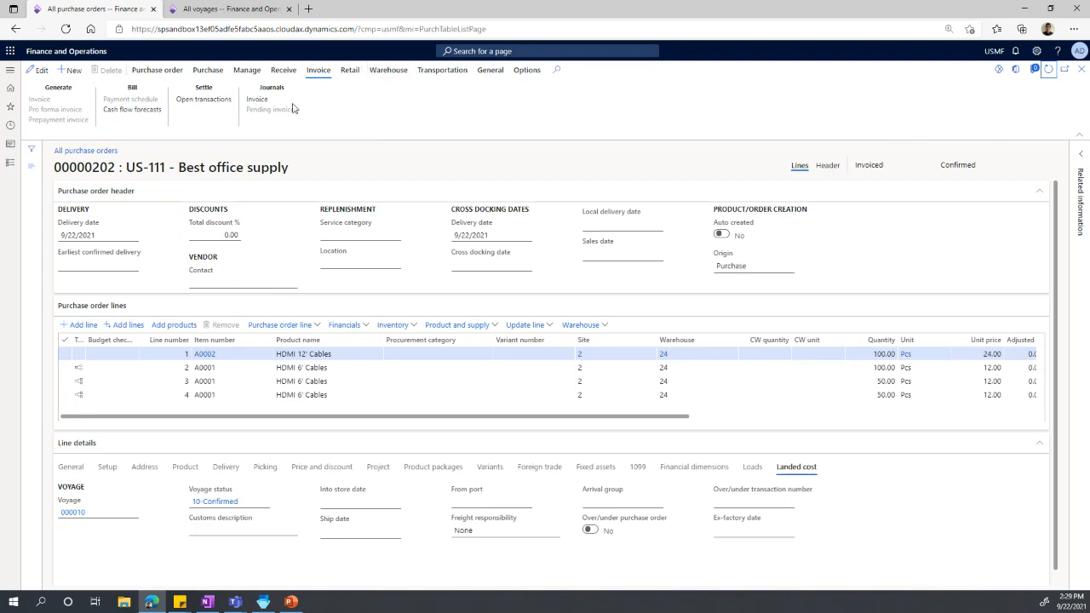
click(256, 100)
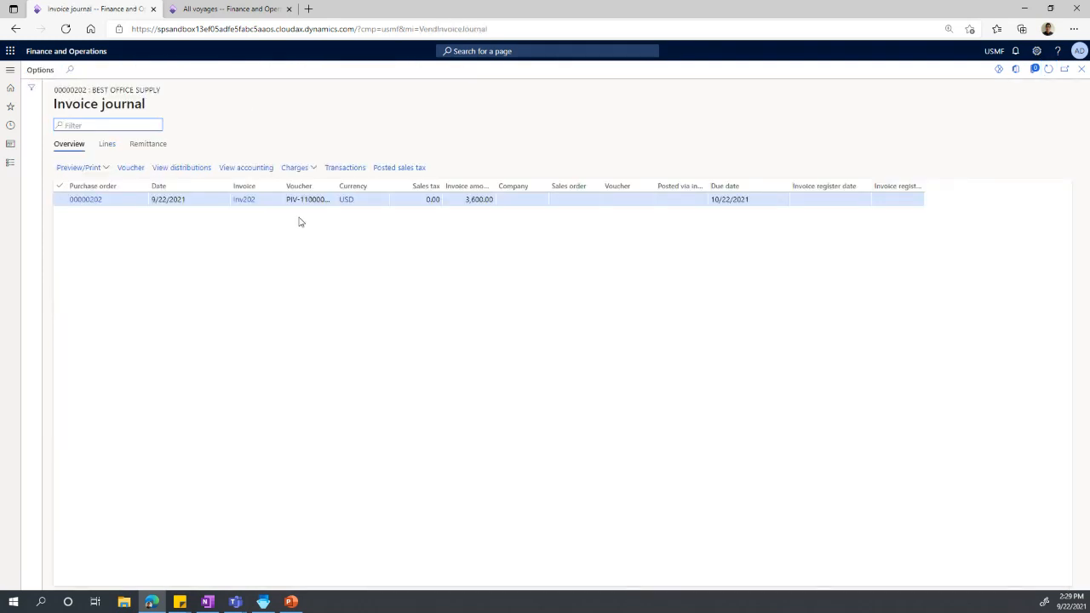
click(106, 145)
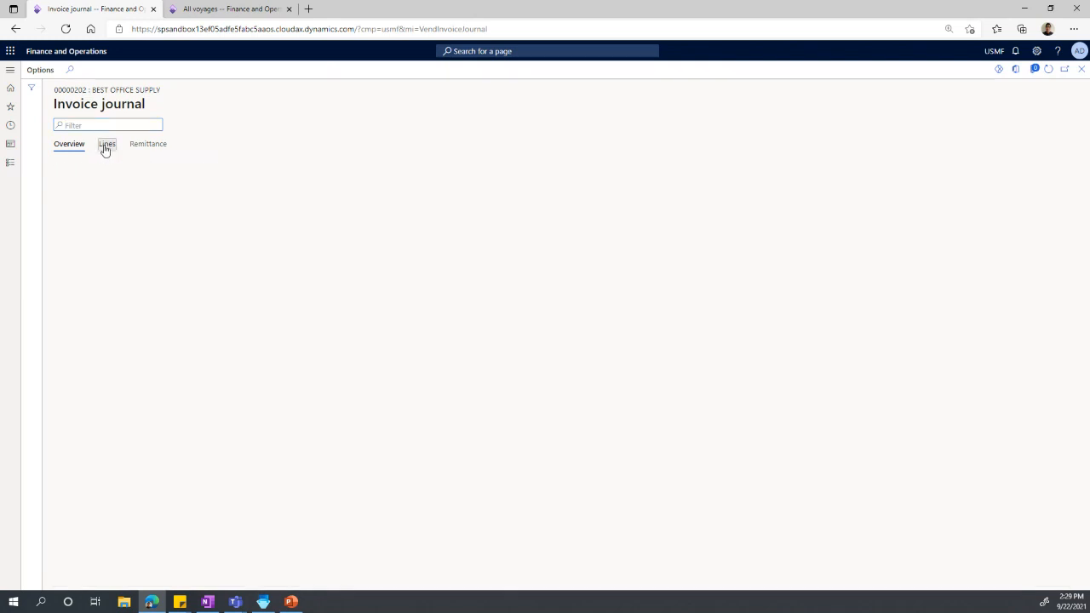
click(69, 145)
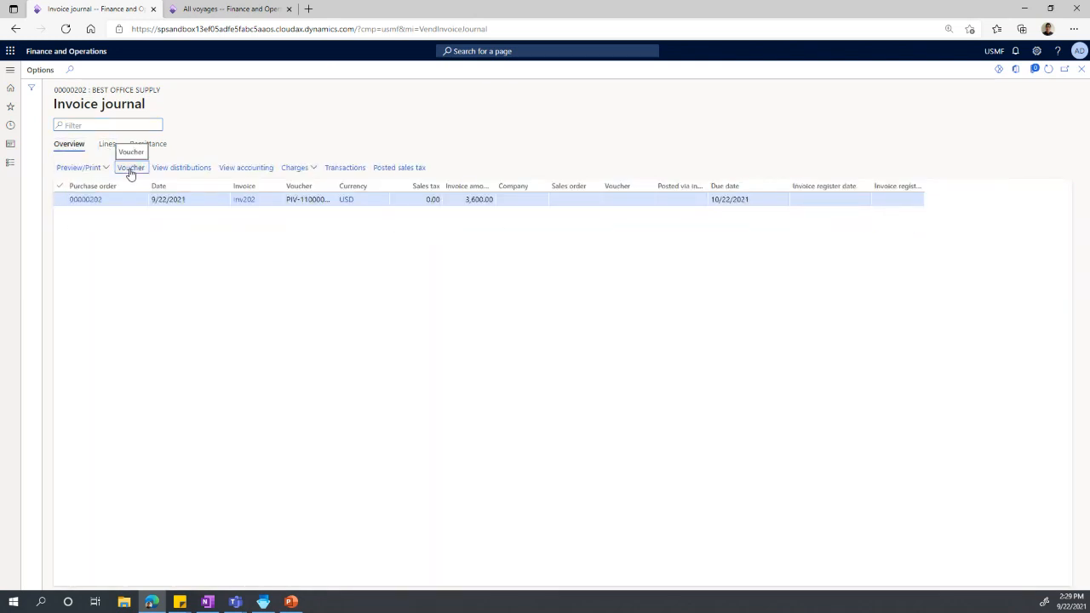
click(130, 170)
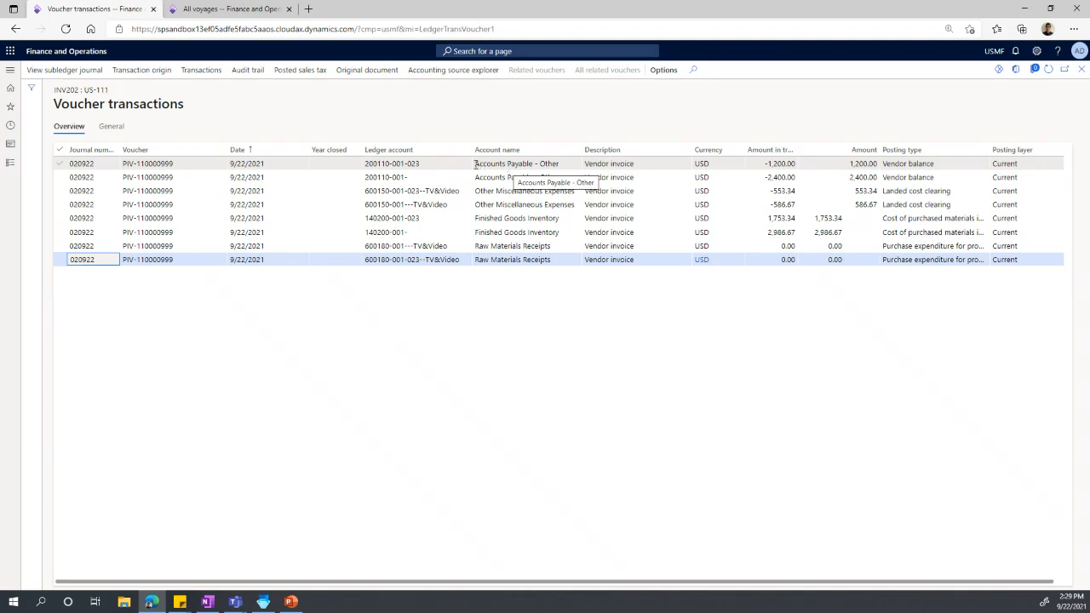
Step: Examine the voucher's Accounts Payable, landed cost clearing and Finished Goods Inventory entries and their amounts
drag(477, 163, 562, 160)
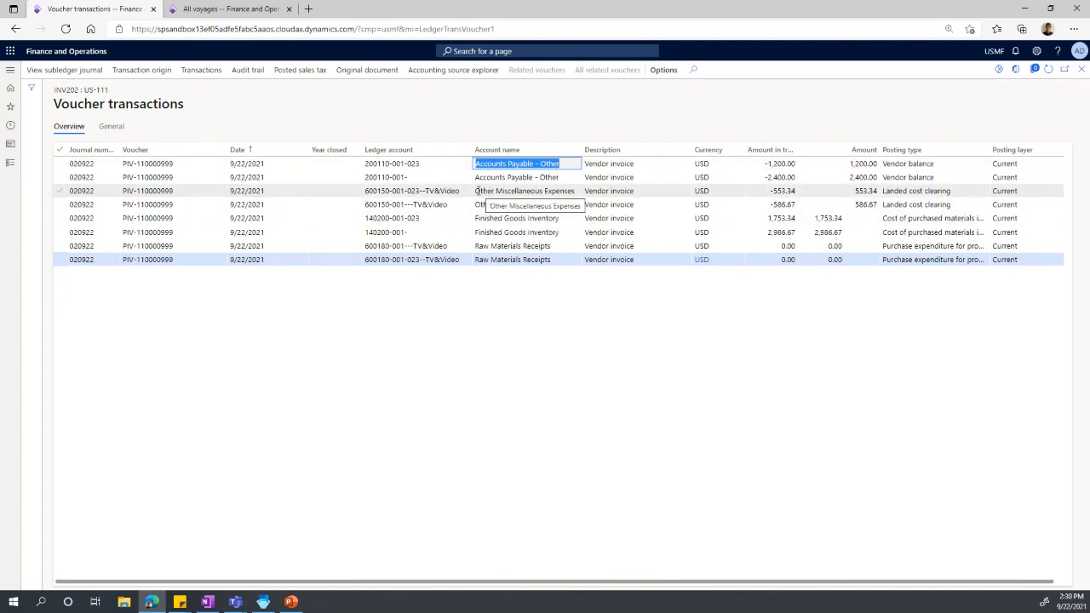
drag(478, 191, 592, 189)
click(940, 191)
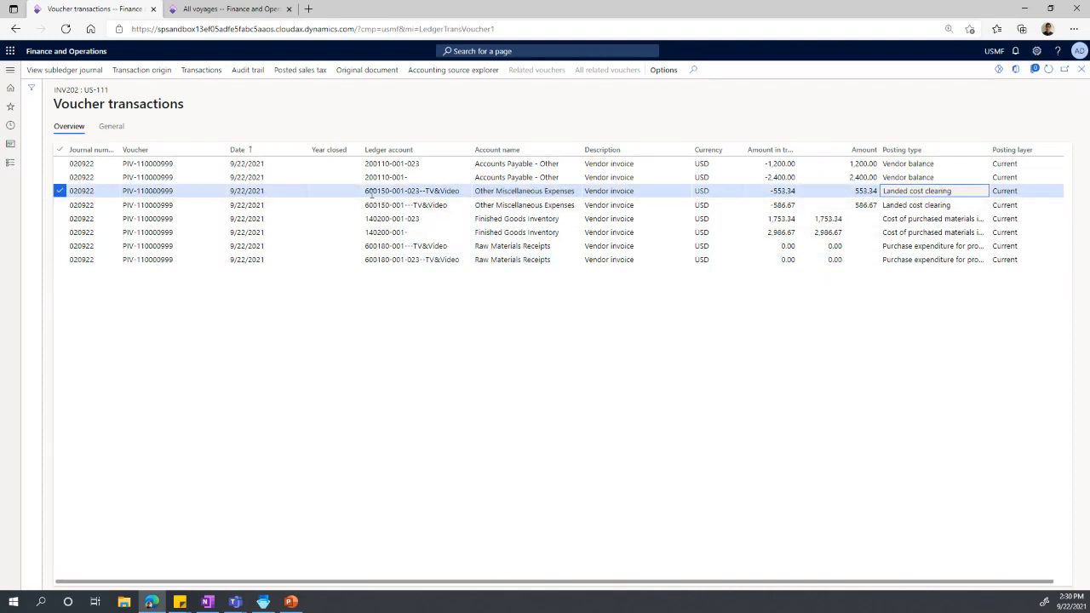
mouse_move(436, 199)
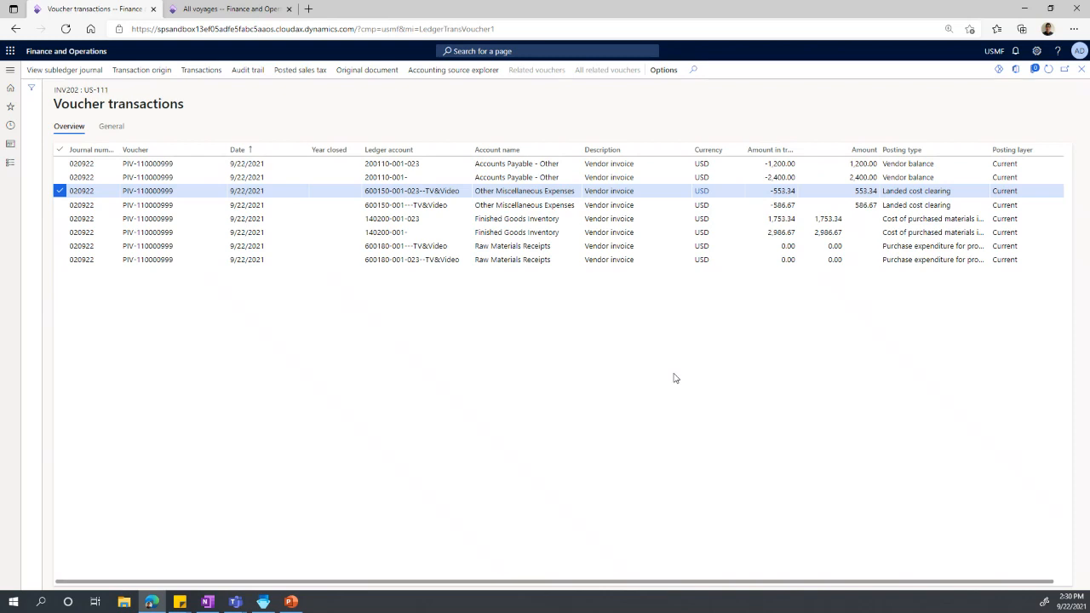
click(512, 219)
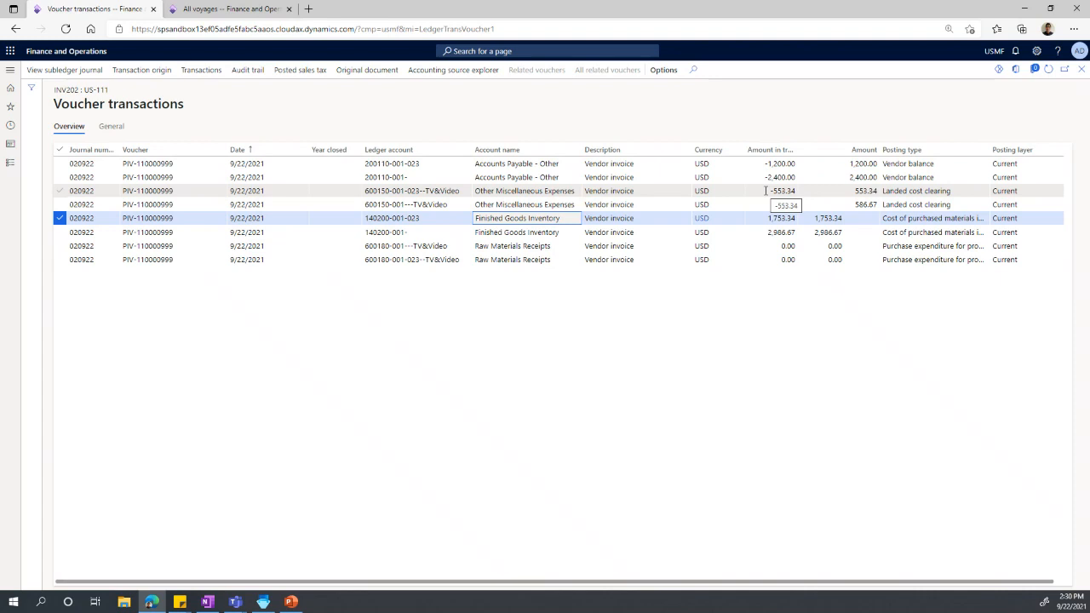
click(756, 220)
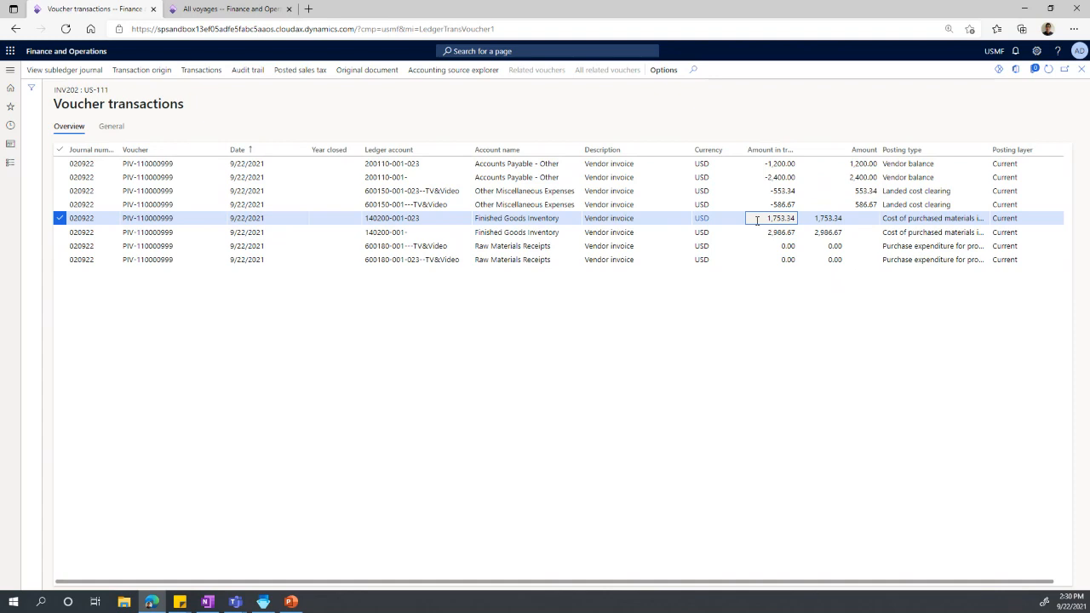
key(alt+Tab)
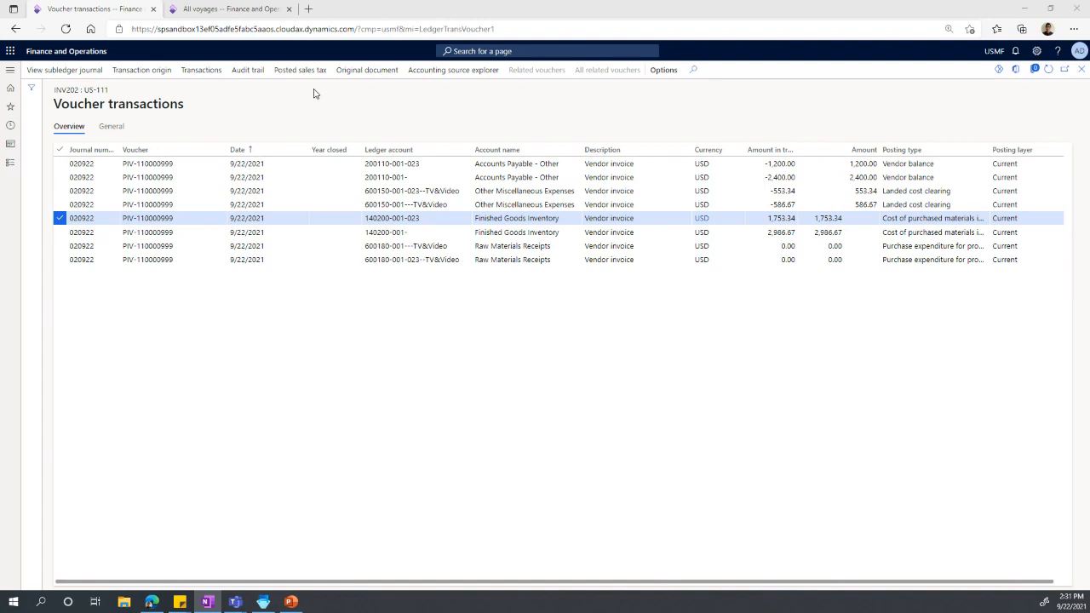
Step: Open the goods in transit orders of voyage v10 from the voyages list
click(238, 10)
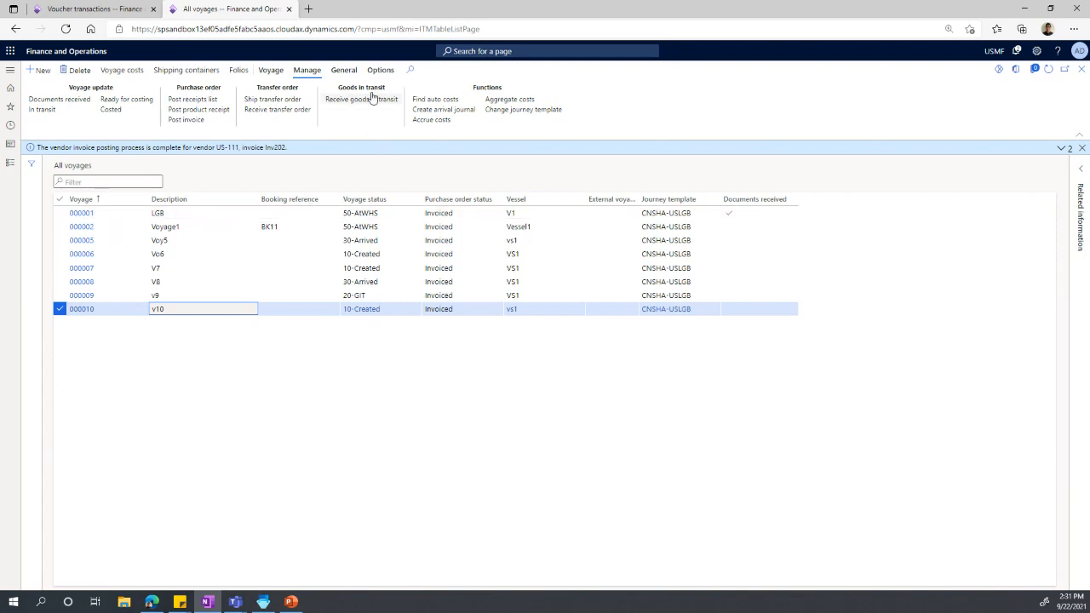
click(343, 71)
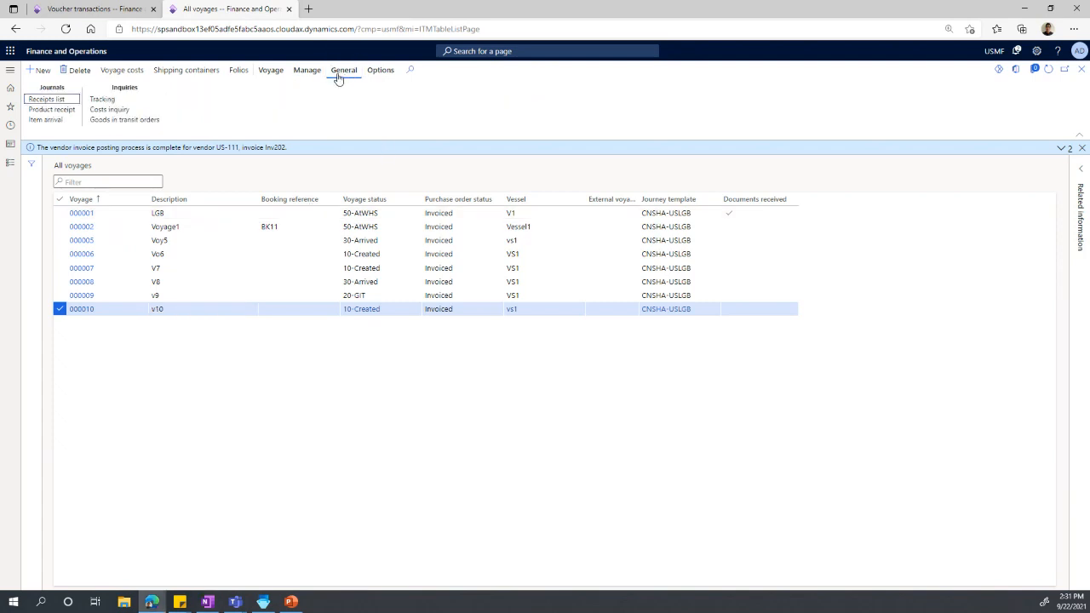
click(136, 121)
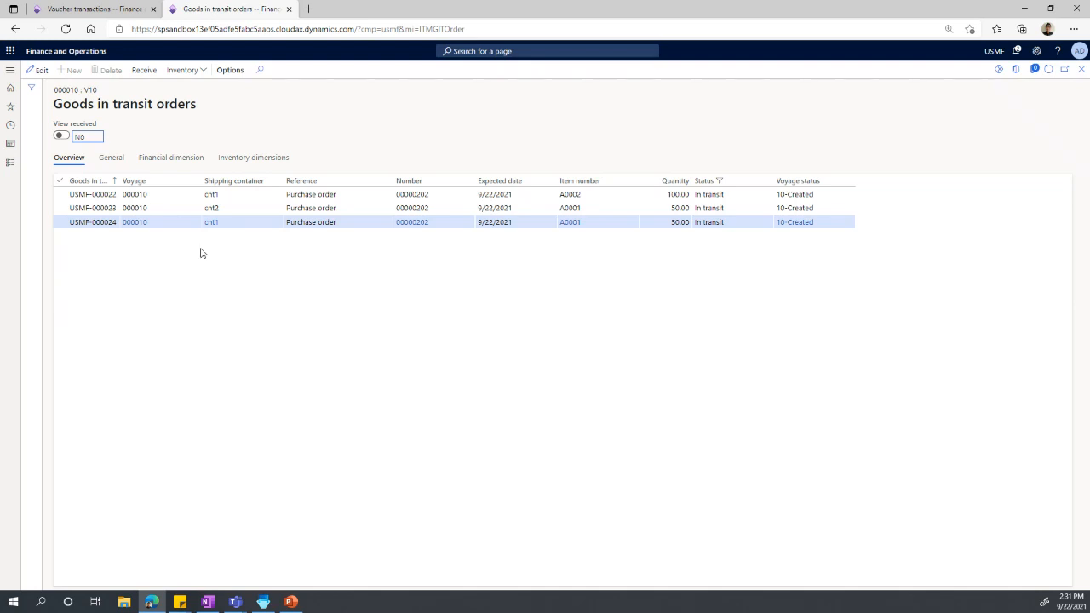
Step: Open the inventory transactions of the A0002 line in shipping container cnt1 of voyage v10
click(95, 182)
key(alt+Tab)
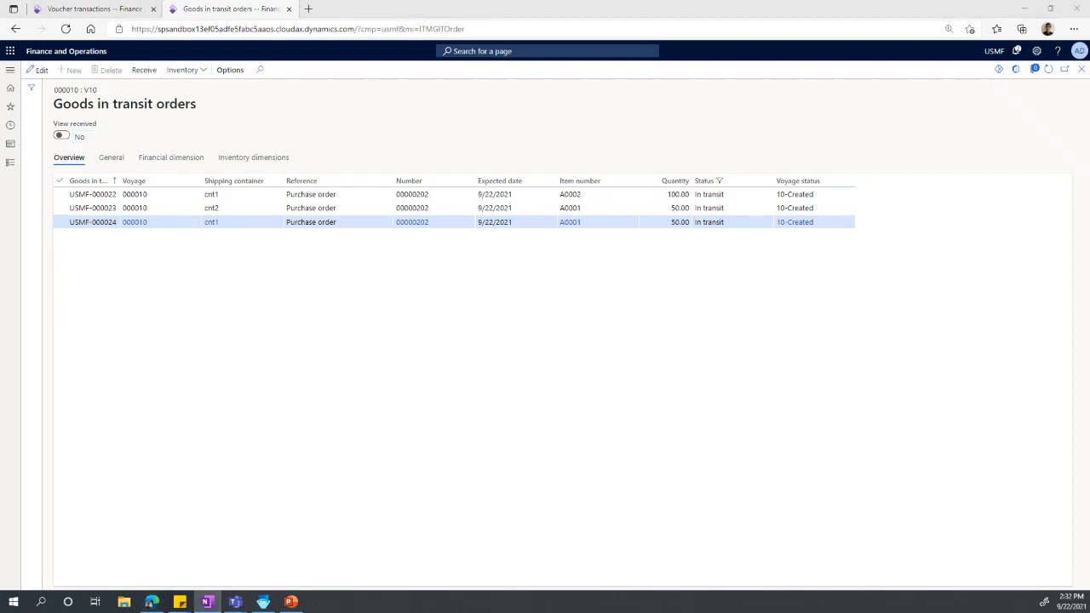
click(1081, 71)
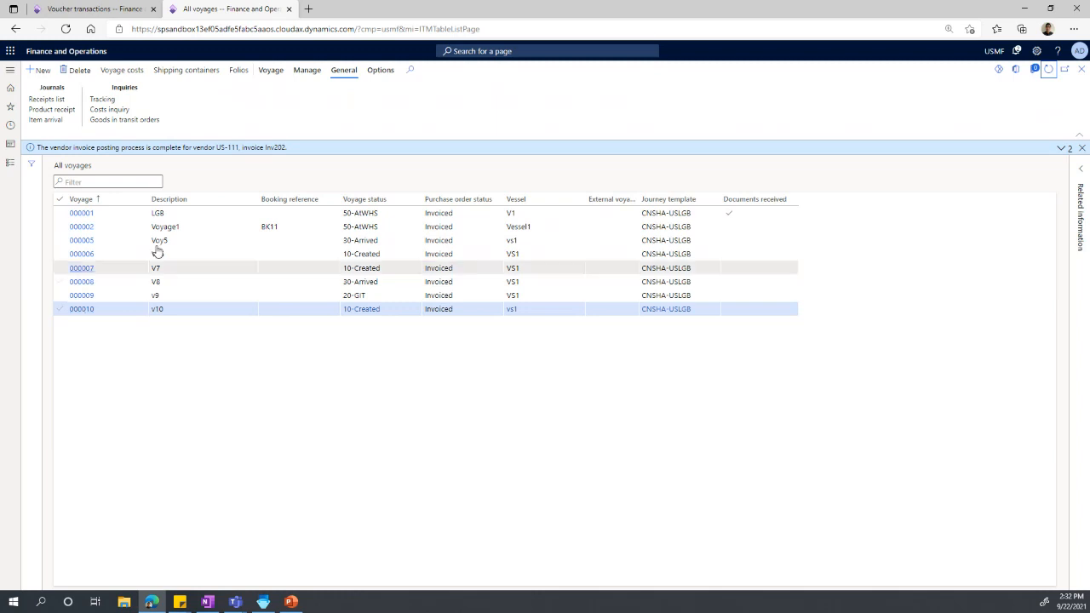
click(184, 72)
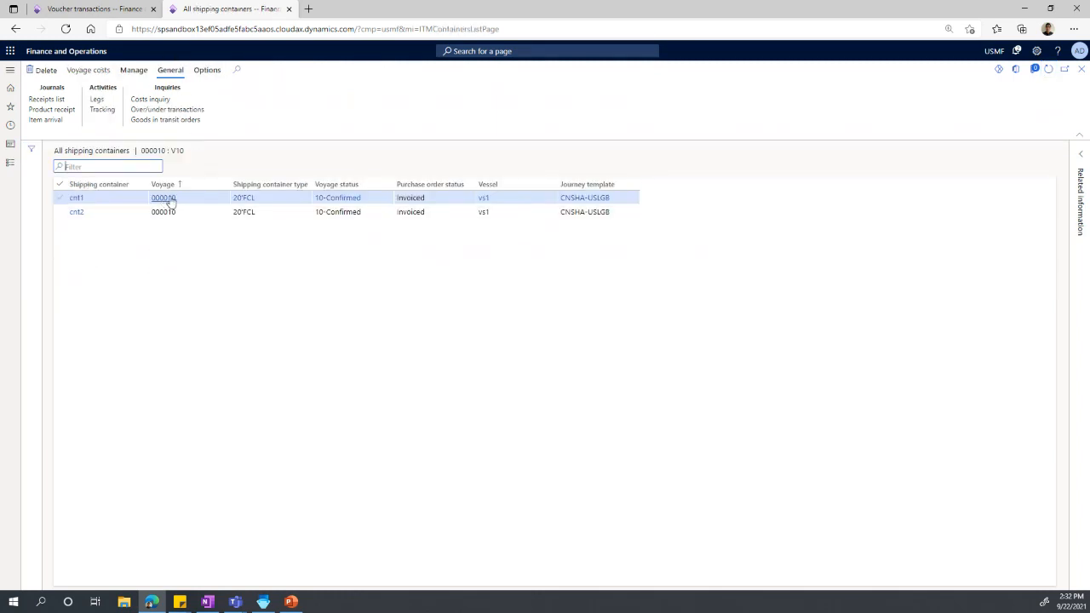
click(77, 199)
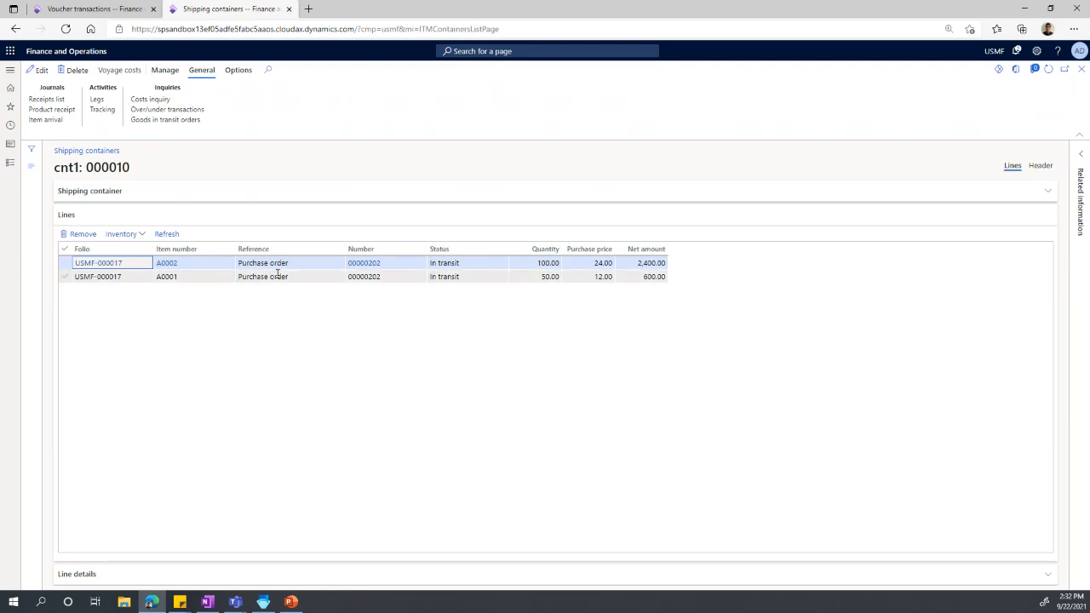
click(141, 236)
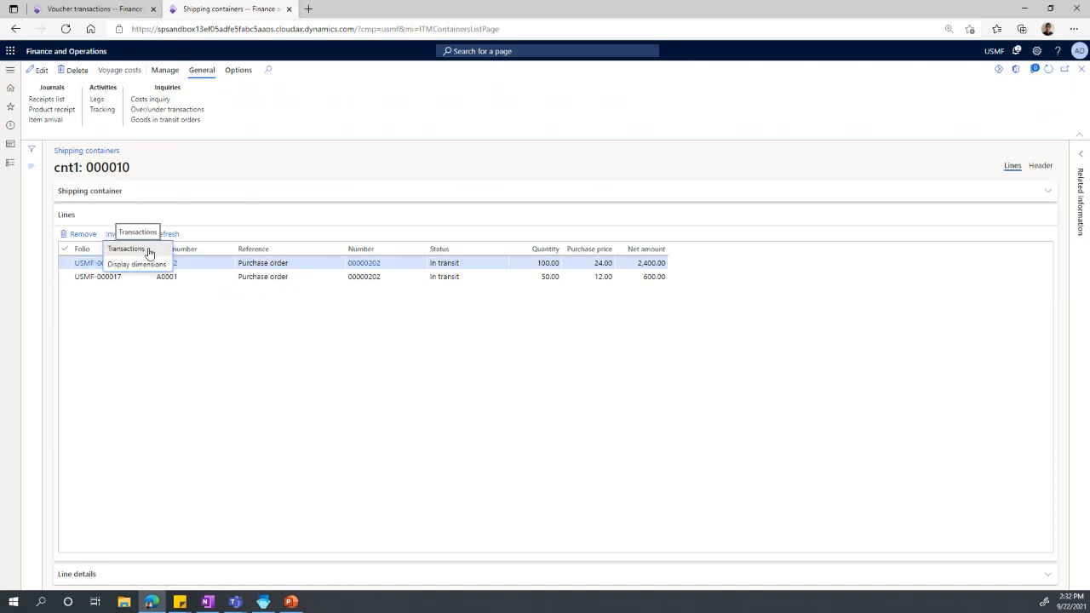
click(148, 251)
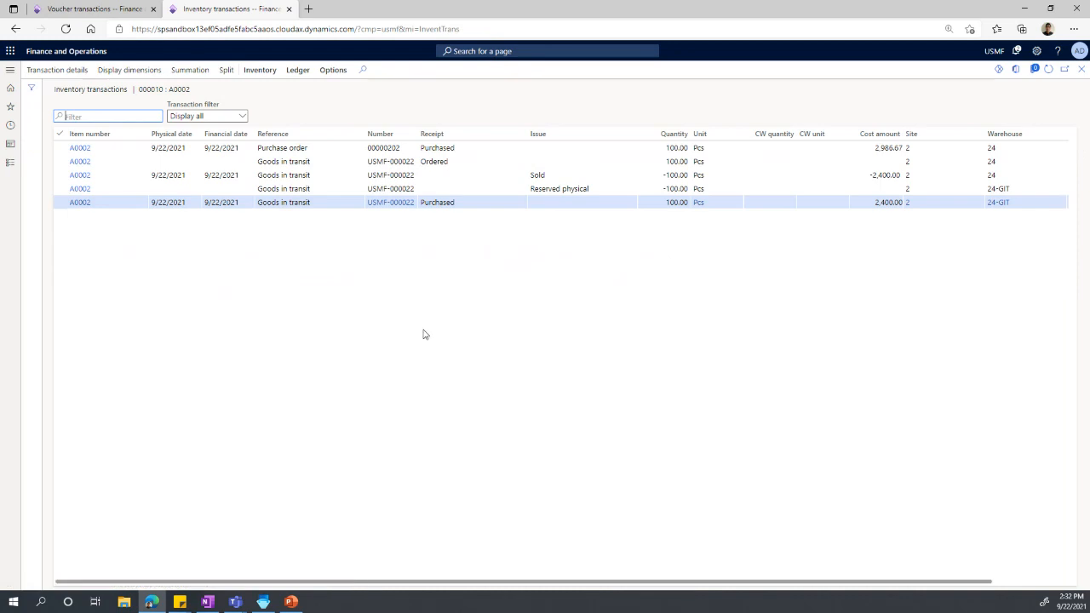
Step: Examine the purchase order and goods in transit transactions of item A0002, comparing their receipt and issue statuses and warehouses
click(259, 161)
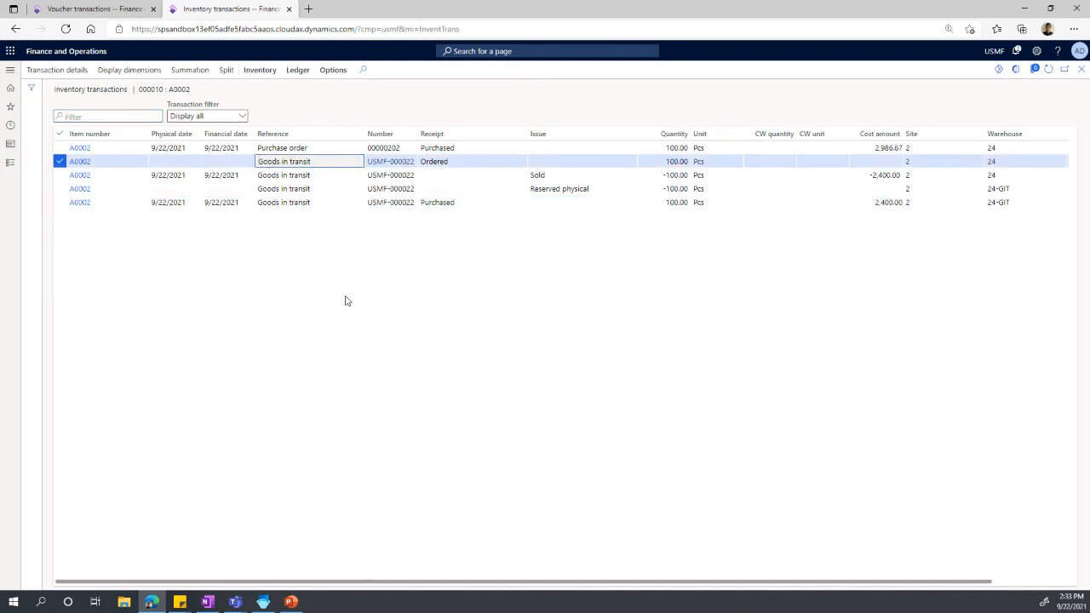
click(456, 148)
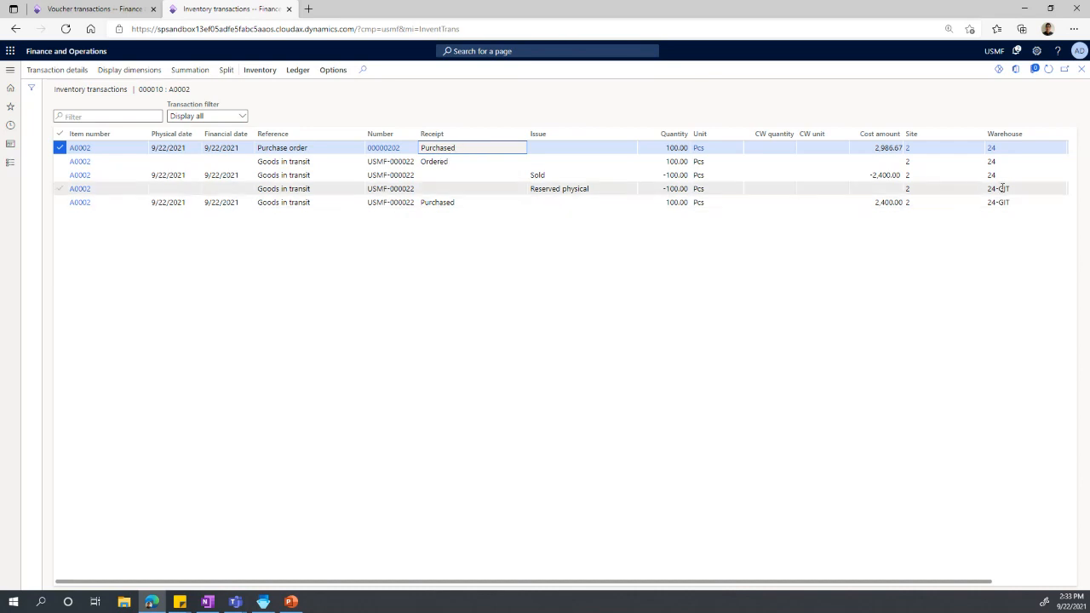
mouse_move(1020, 189)
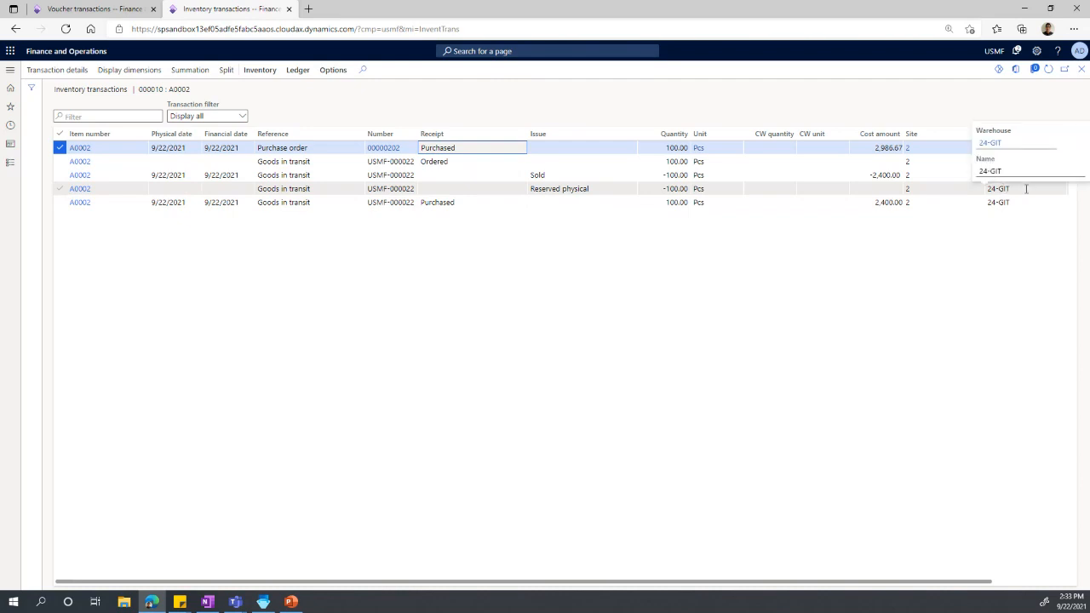
click(1026, 189)
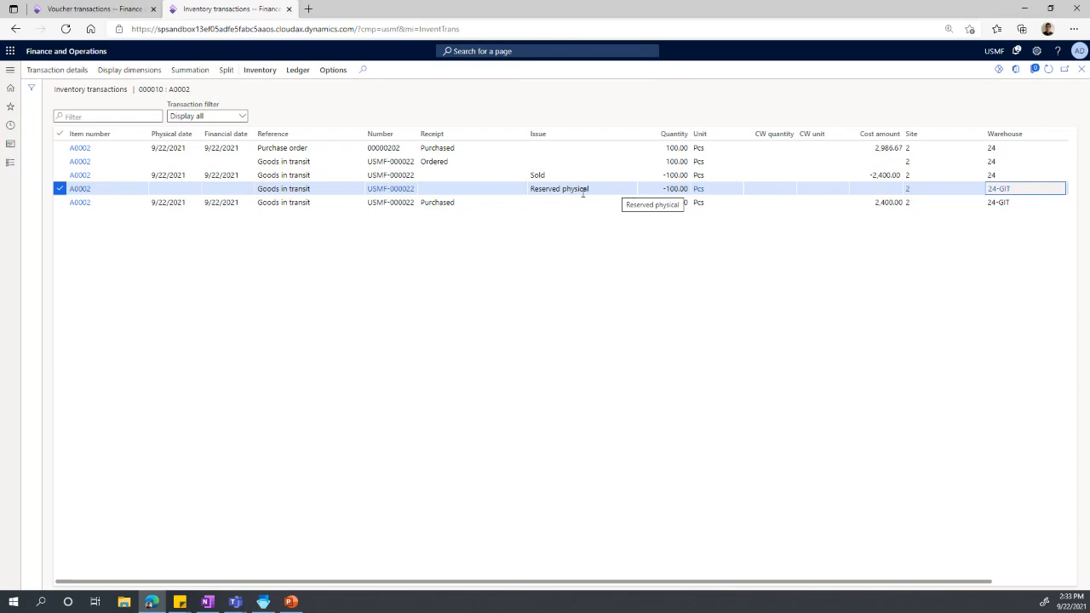
click(457, 160)
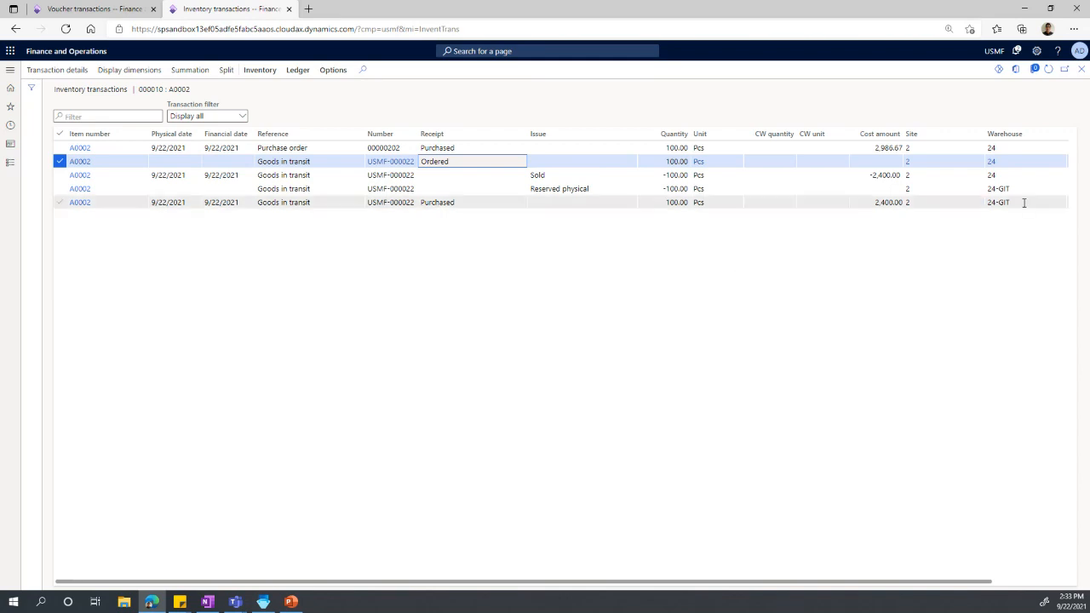
mouse_move(1011, 190)
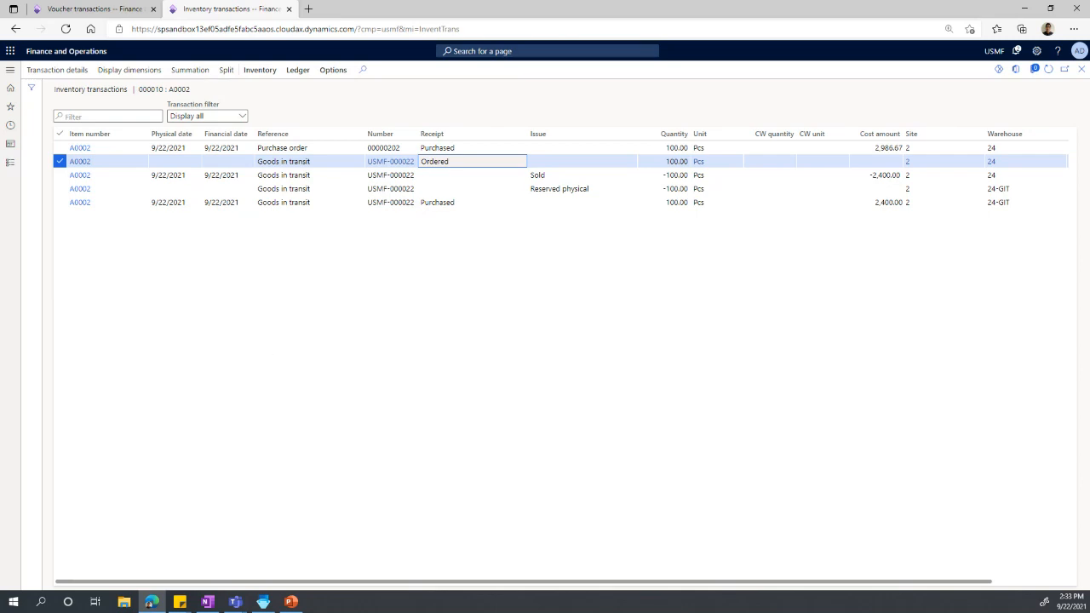
key(alt+Tab)
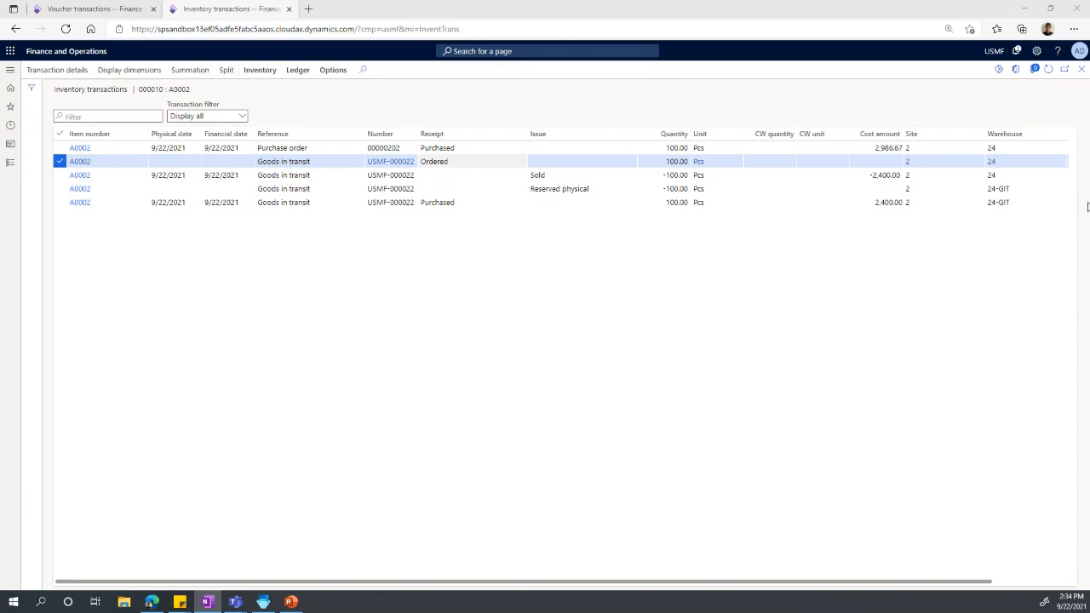
Step: Return to the voyages list, open inbound tracking for voyage v10 and review its legs, activities and start date fields
click(1080, 72)
click(1080, 72)
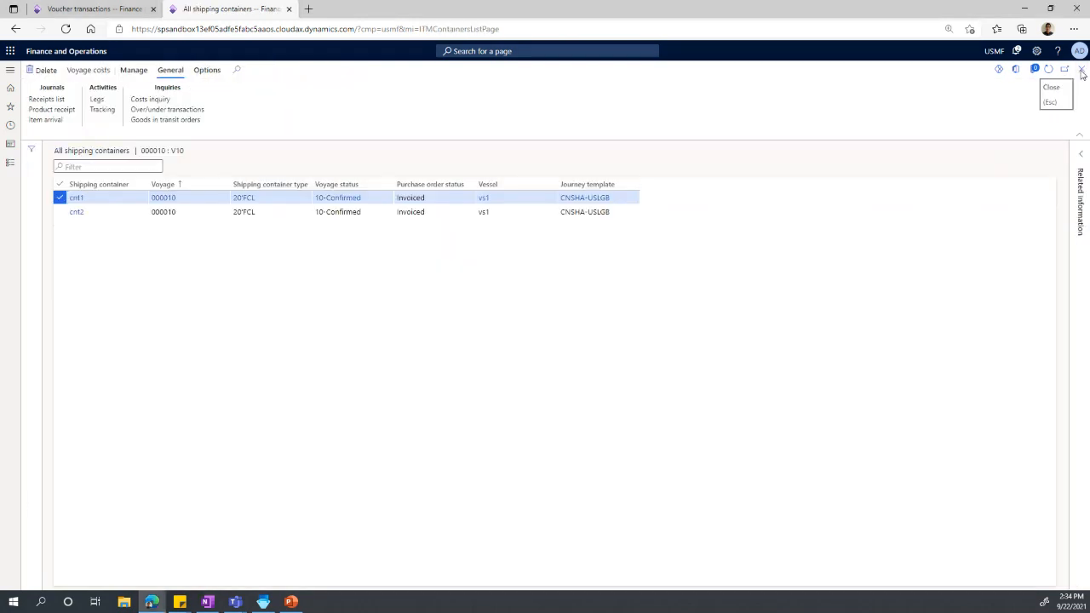
click(1080, 71)
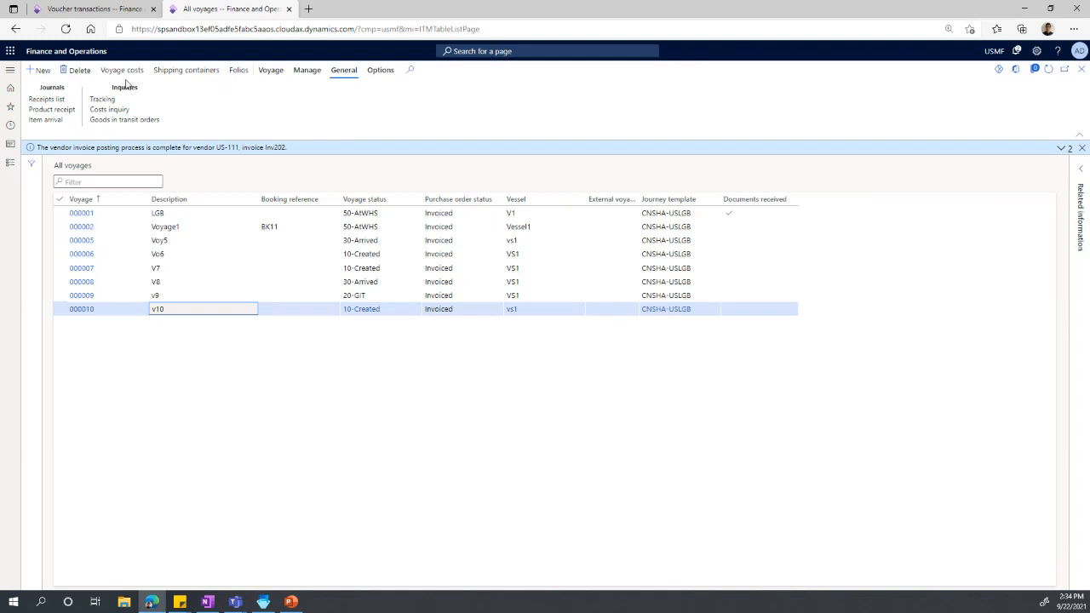
click(103, 100)
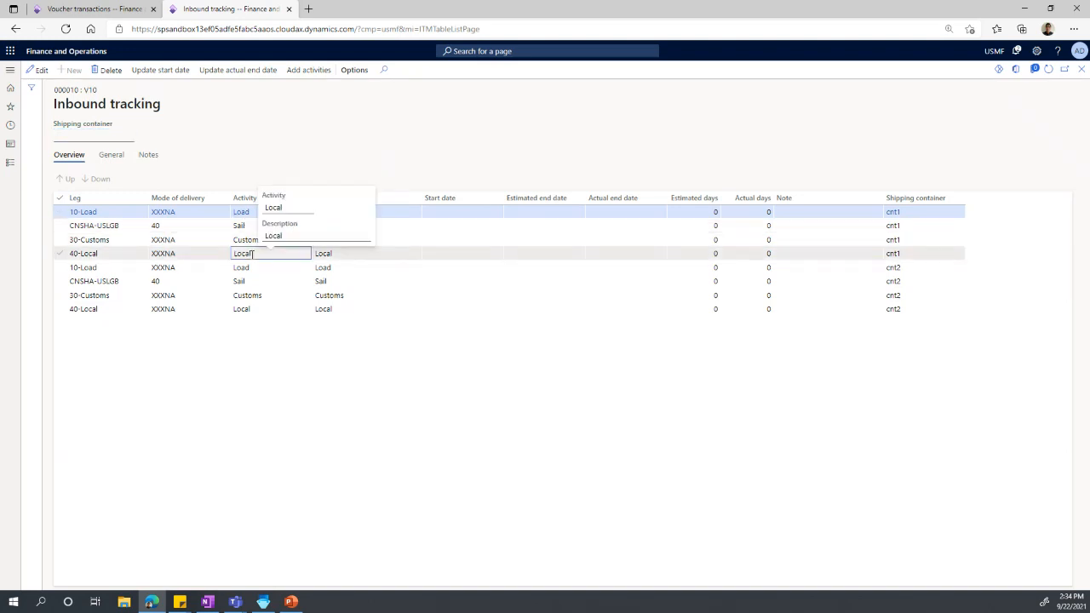
click(251, 253)
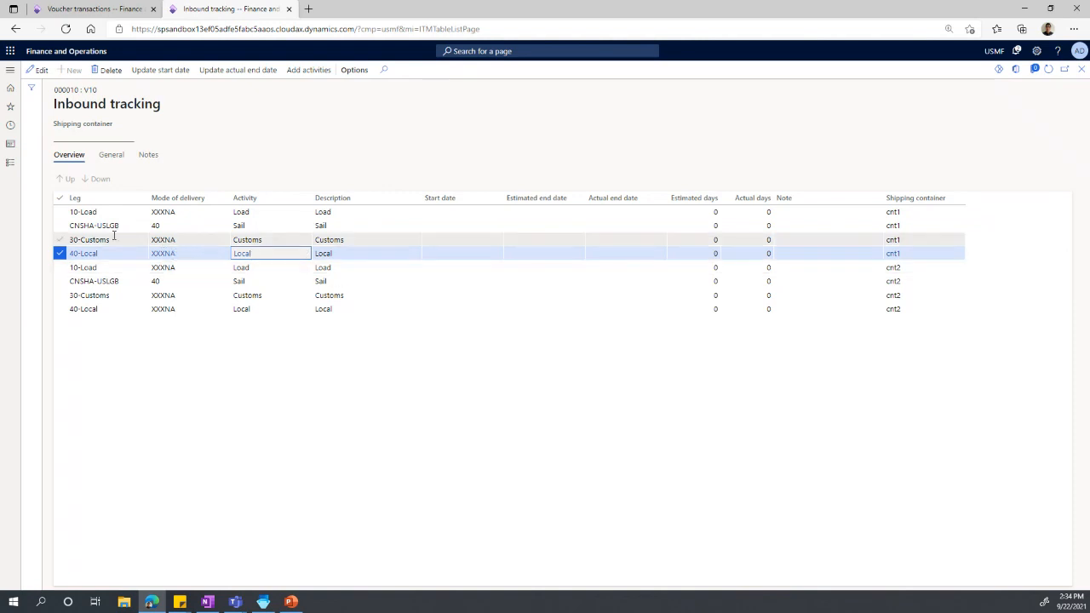
mouse_move(116, 206)
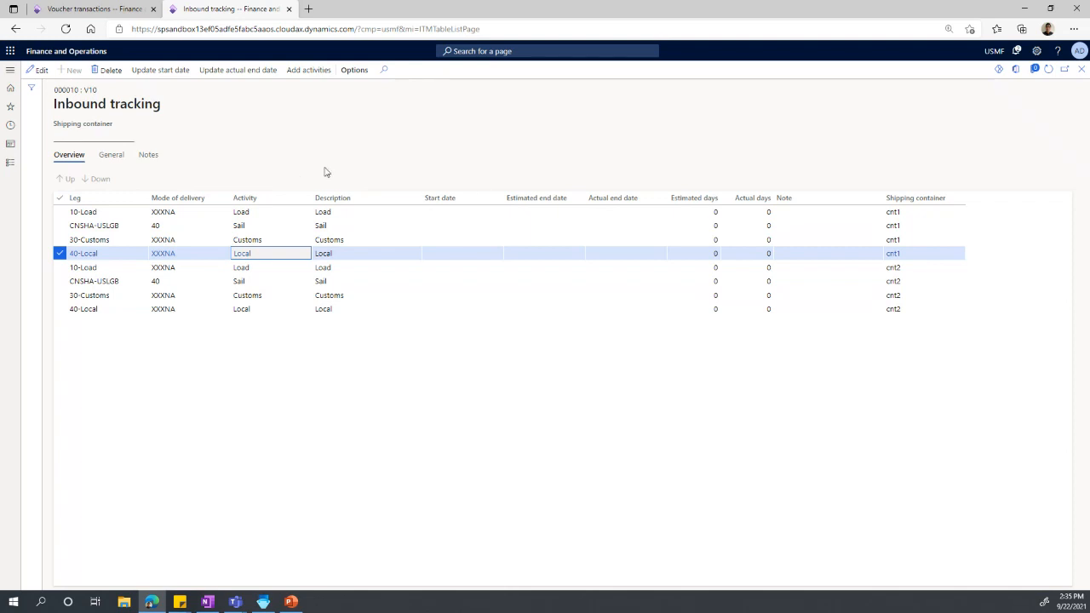
click(464, 214)
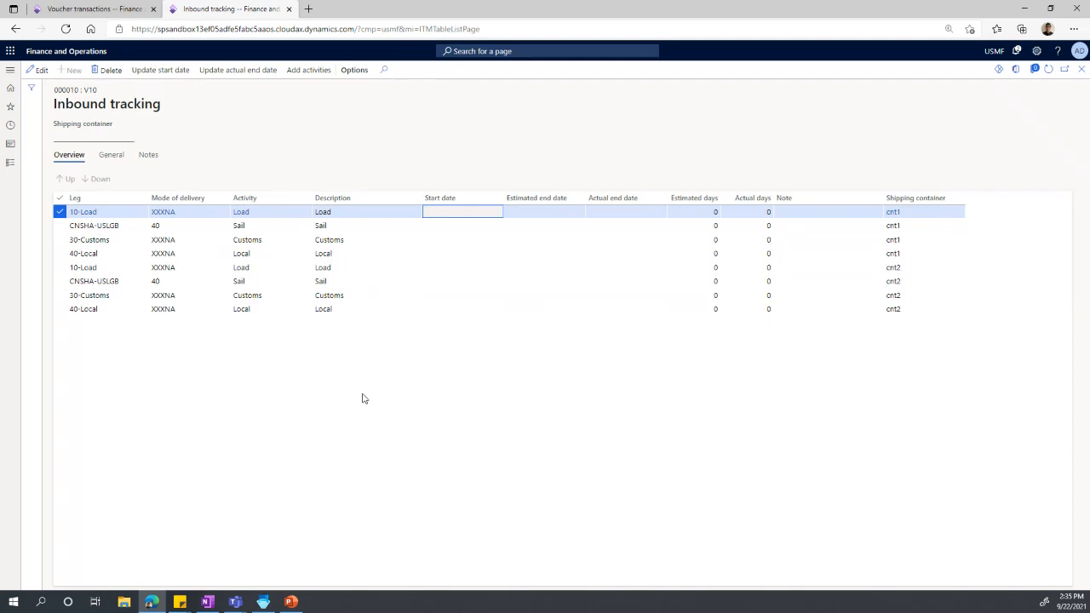
Step: Go back from the voucher transactions to the purchase order and show the delivery details of the A0002 line
click(115, 15)
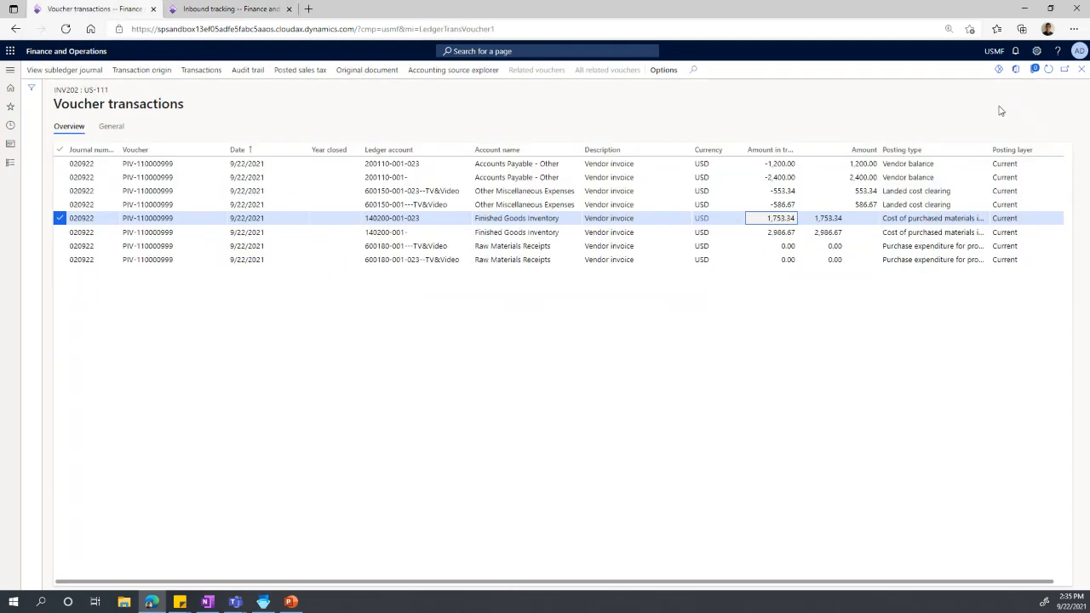
click(1081, 69)
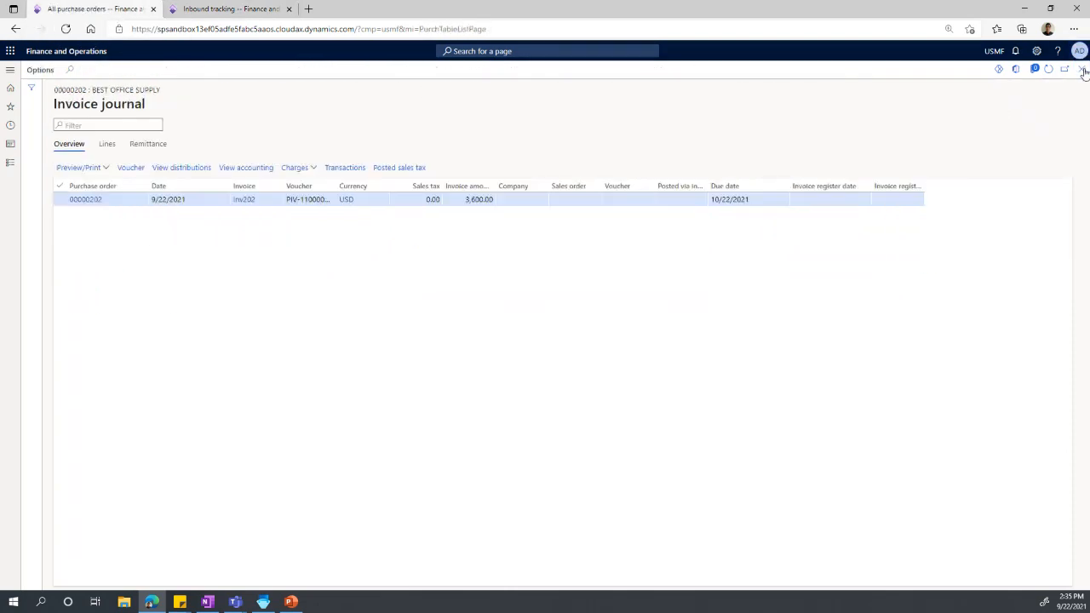
click(1082, 69)
click(225, 508)
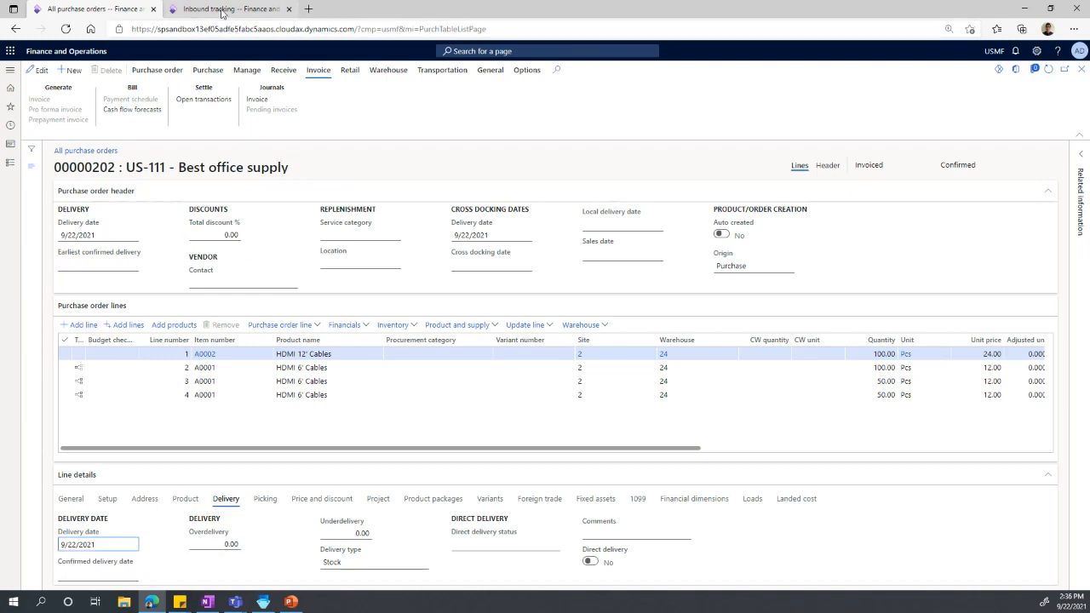
Step: Update the start date of the voyage's 10-Load leg, Load activity, to 9/23/2021 in inbound tracking
click(235, 10)
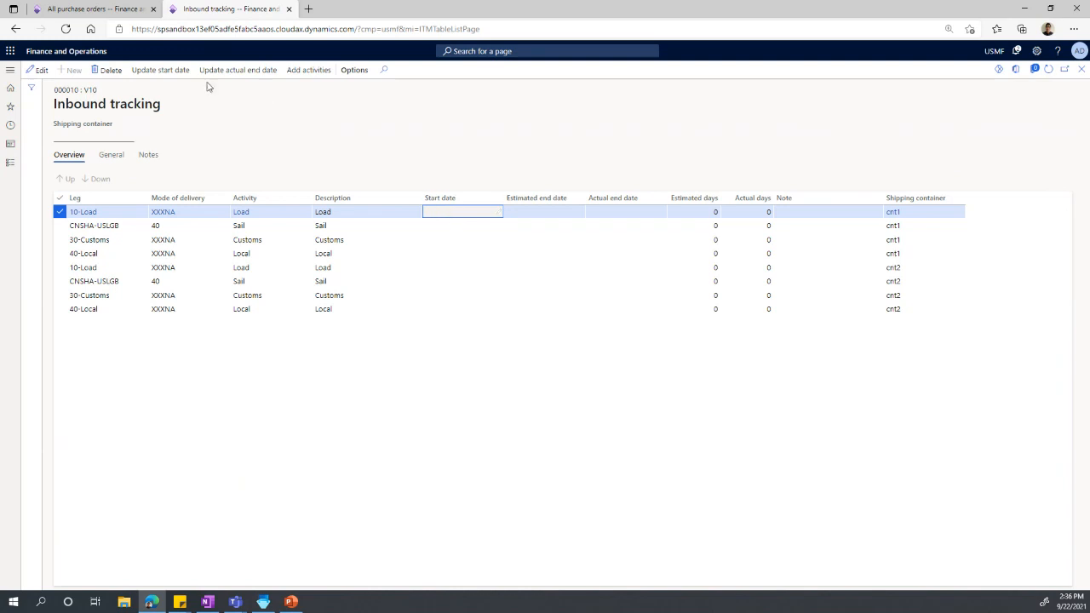
click(174, 71)
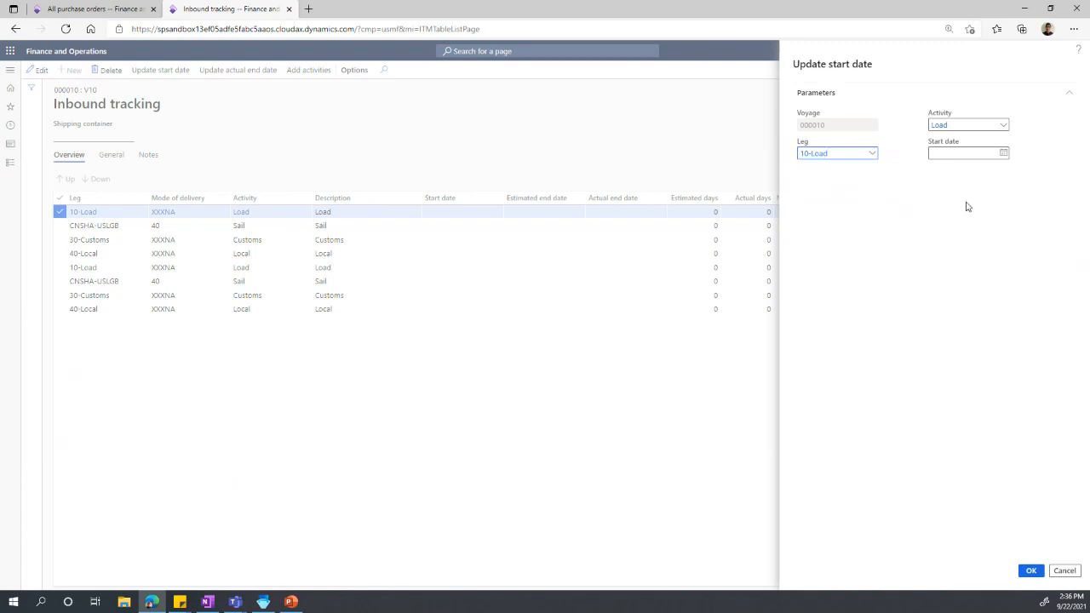
click(1004, 154)
click(1005, 254)
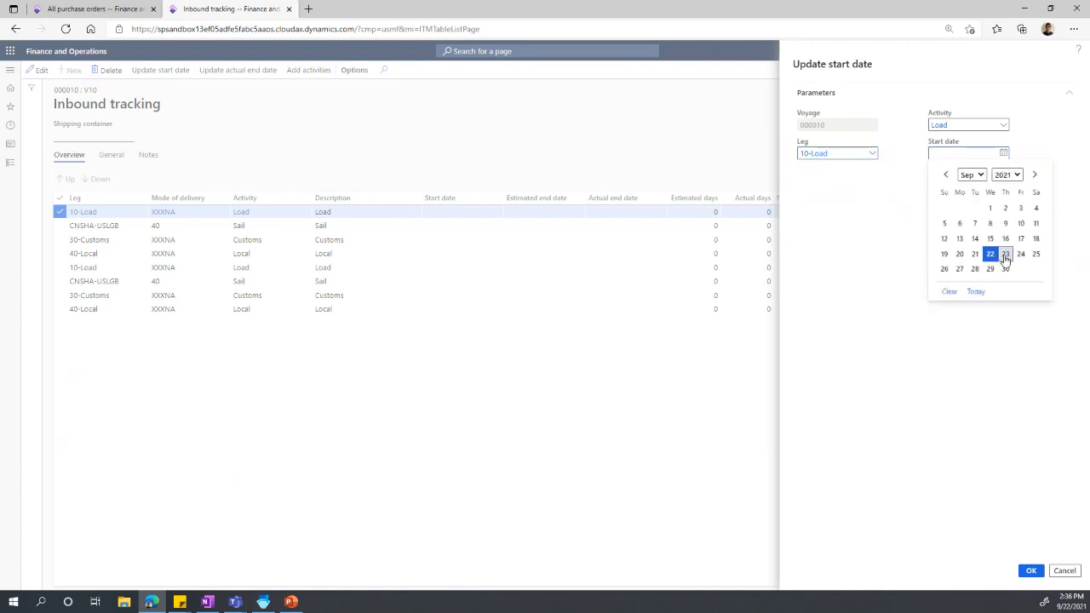
click(1031, 572)
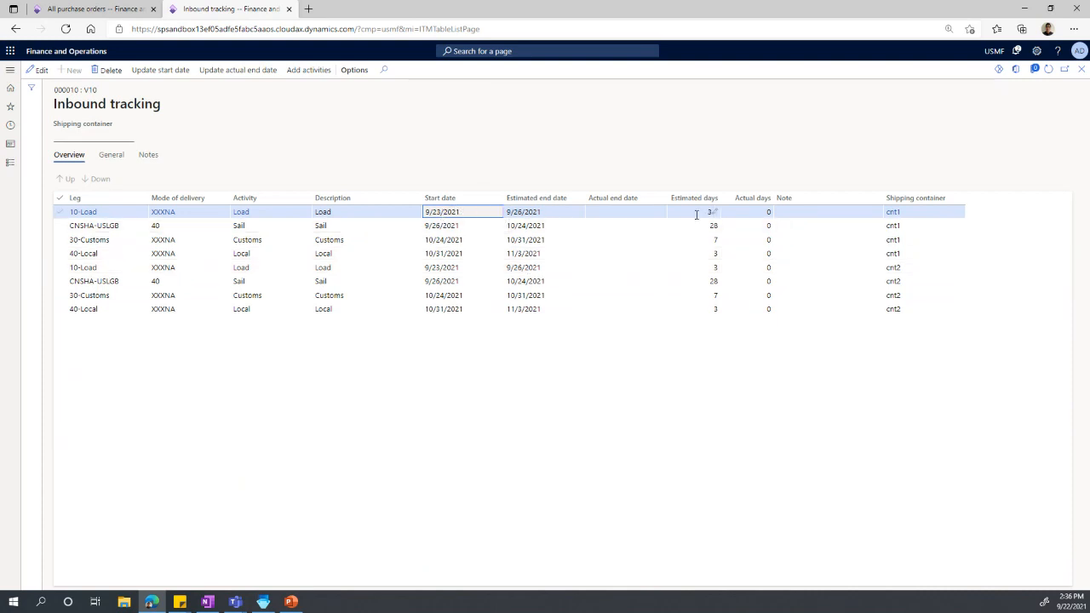
Step: Compare the 40-Local leg's estimated end date with the confirmed delivery date on the refreshed purchase order line
click(543, 254)
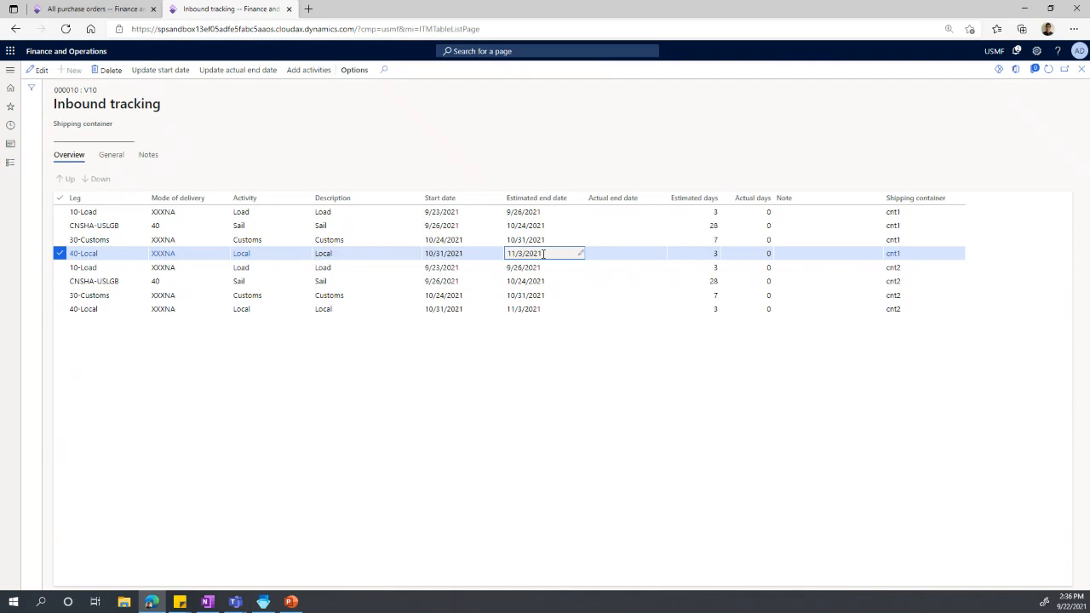
drag(540, 253, 507, 254)
click(136, 8)
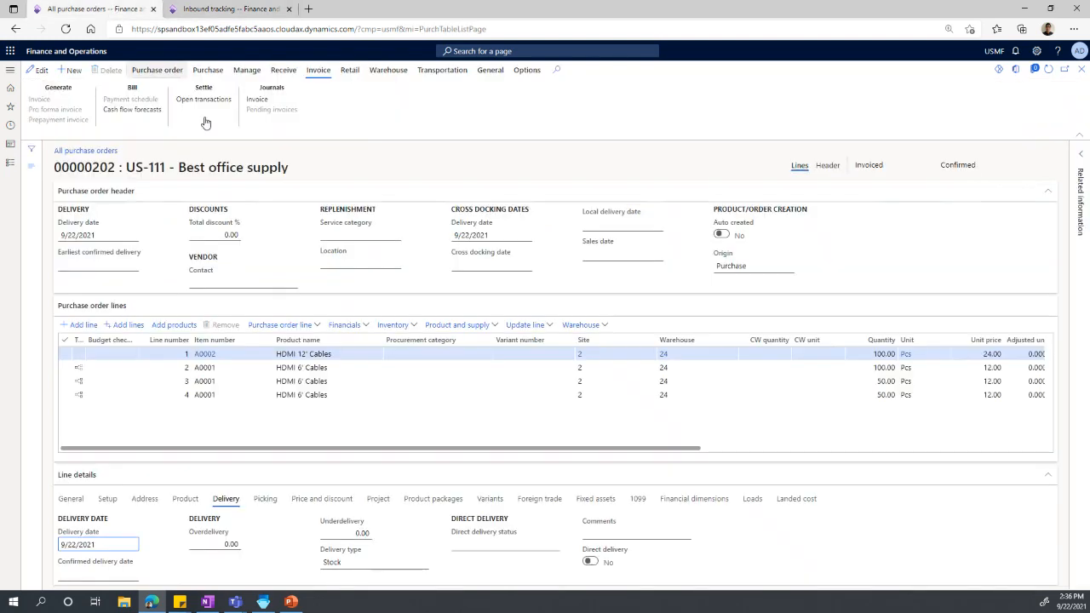
click(1048, 72)
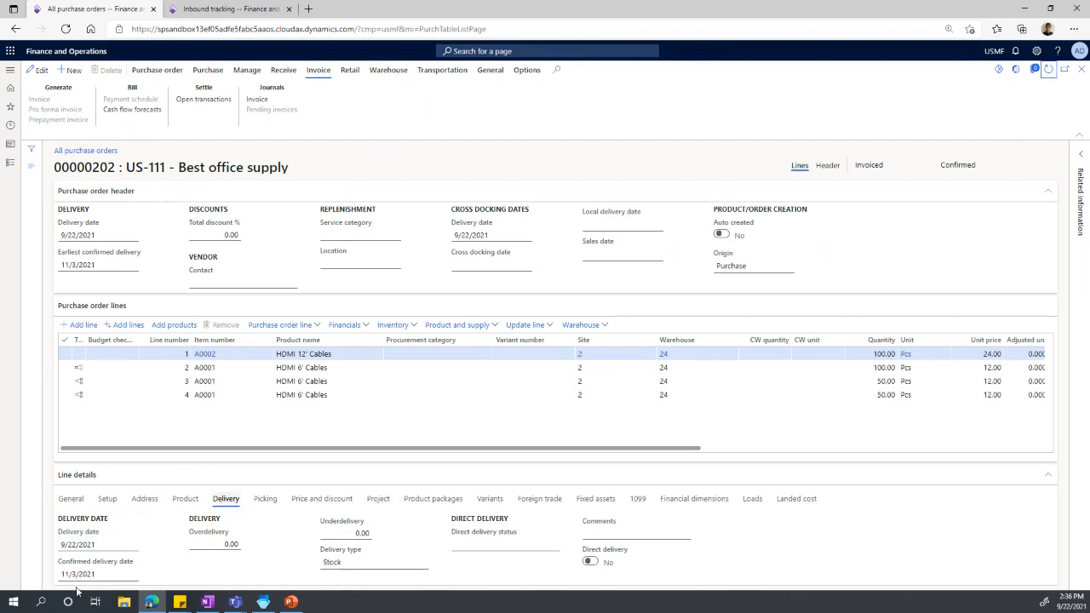
drag(58, 574, 109, 576)
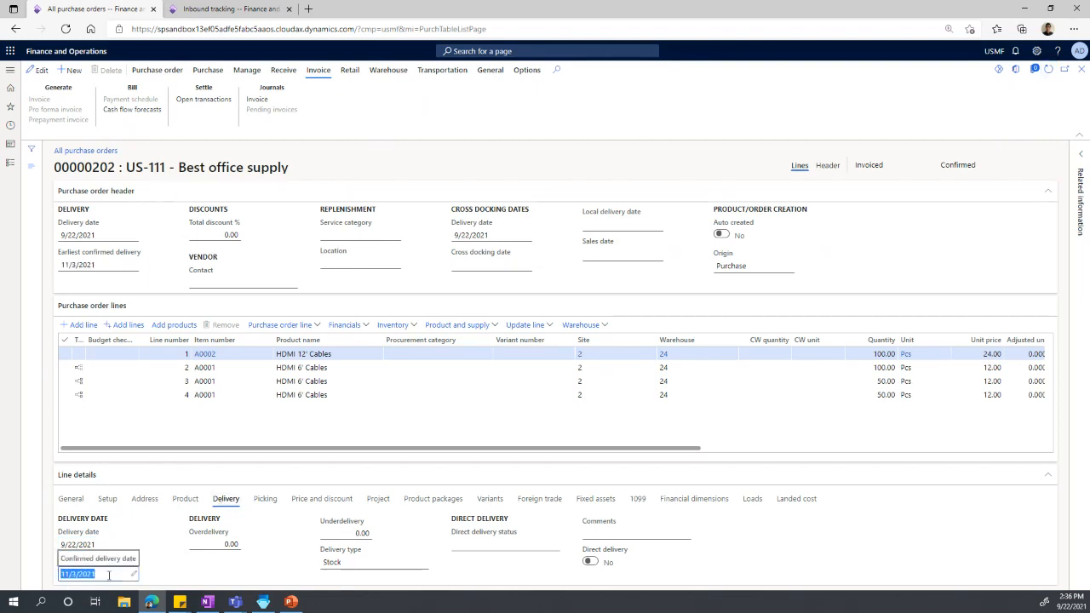
click(170, 577)
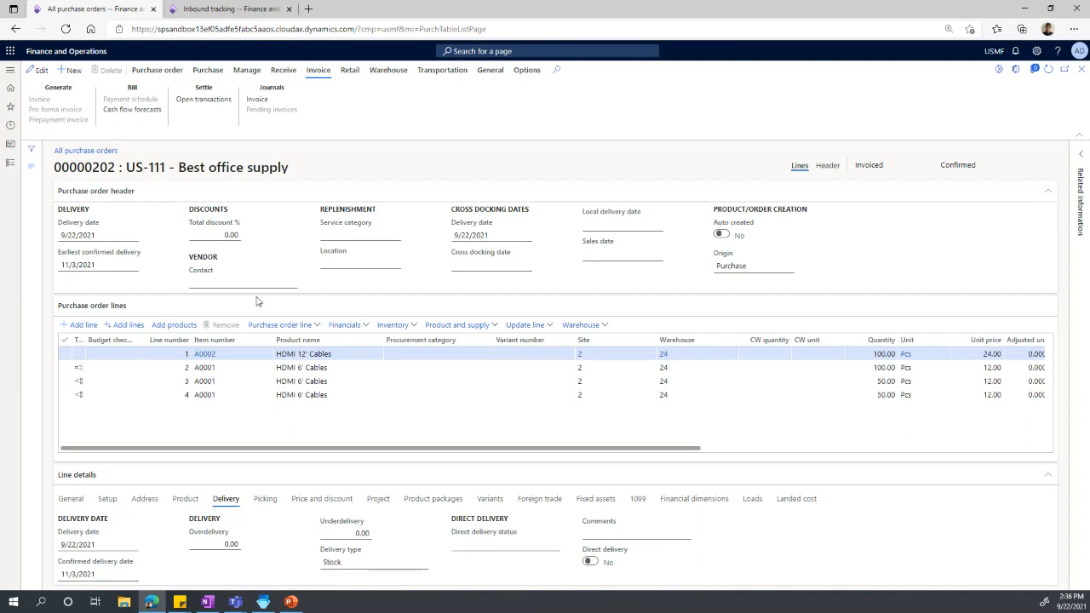
Step: Update the actual end date of the 10-Load leg to 9/23/2021, copied from its start date in inbound tracking
click(226, 9)
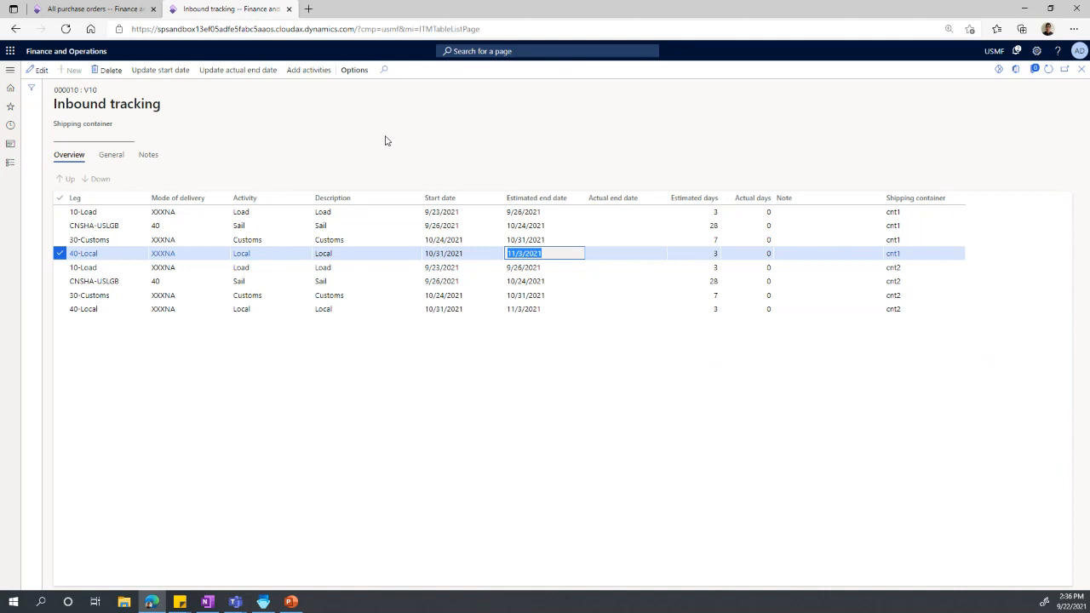
click(459, 212)
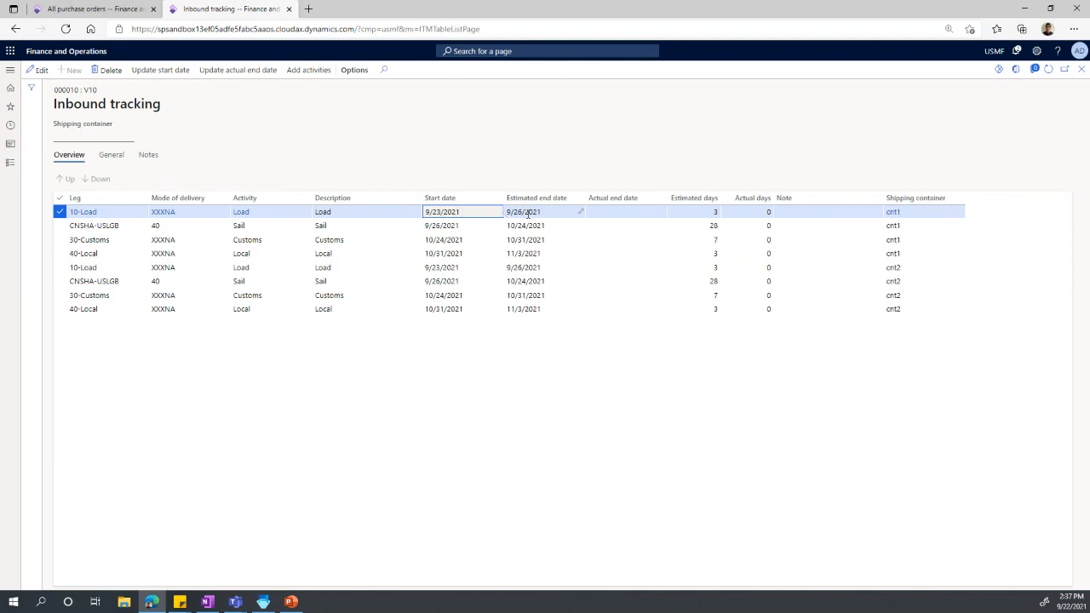
drag(461, 212, 426, 212)
key(ctrl+c)
click(234, 70)
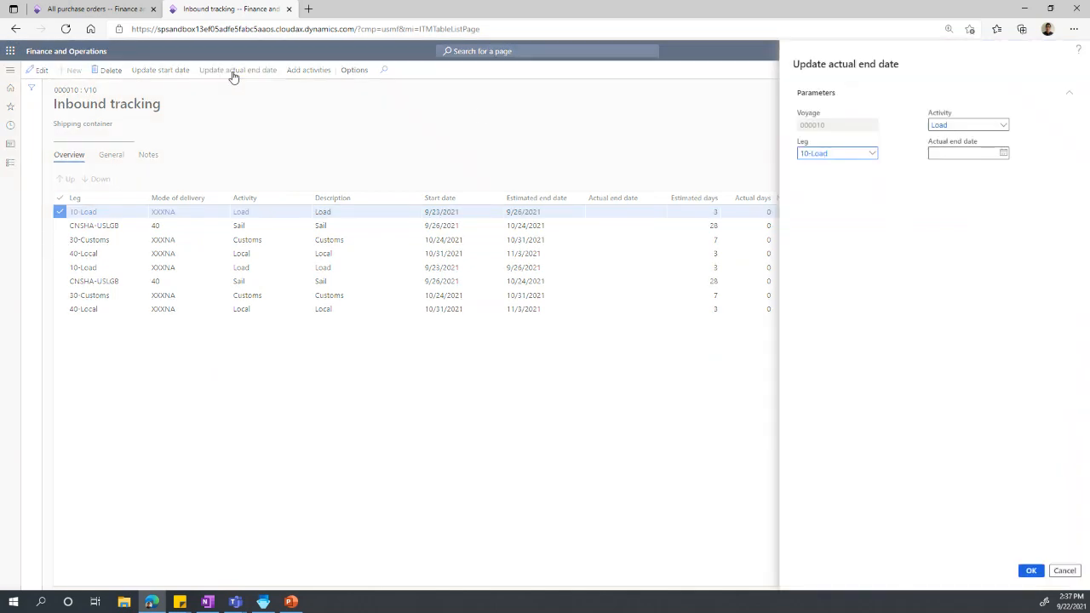
click(955, 157)
key(ctrl+v)
click(1030, 573)
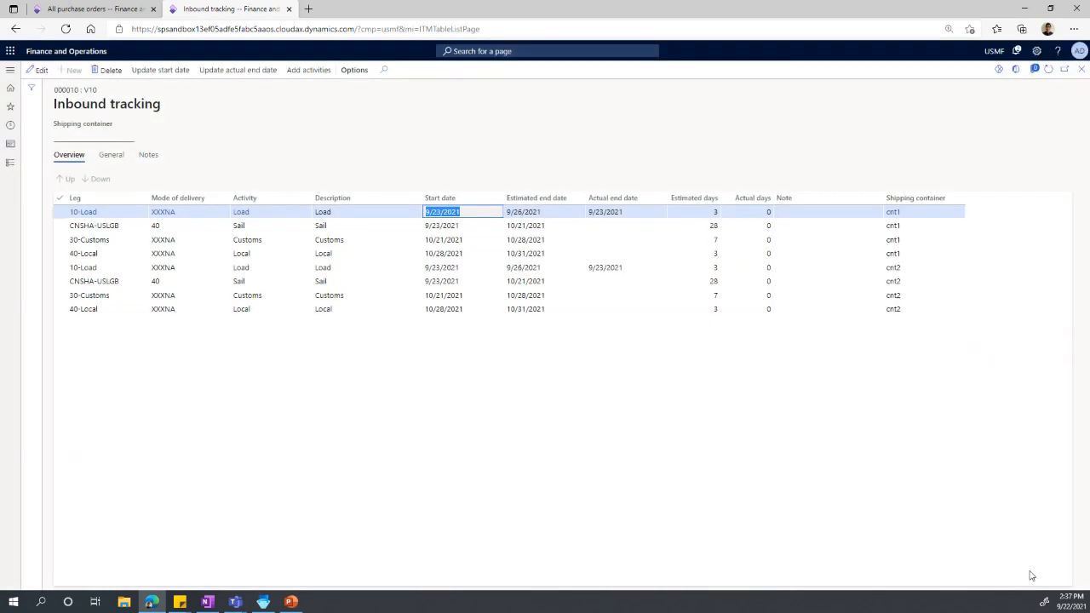
Step: Check the 40-Local leg's estimated end date in inbound tracking against the confirmed delivery date after refreshing the purchase order
click(520, 252)
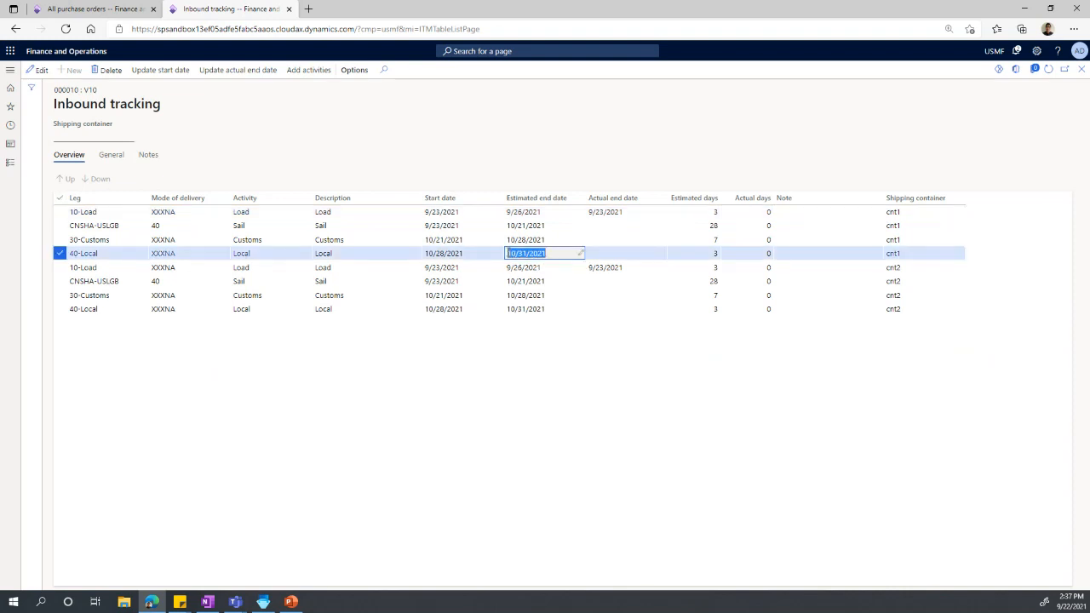
click(85, 10)
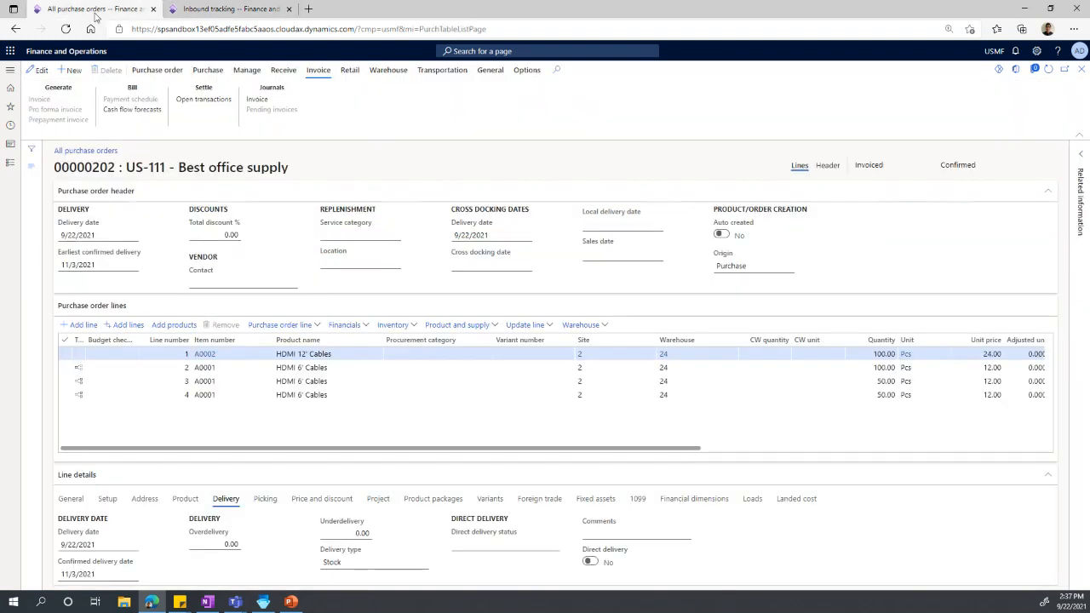
click(1048, 75)
mouse_move(193, 539)
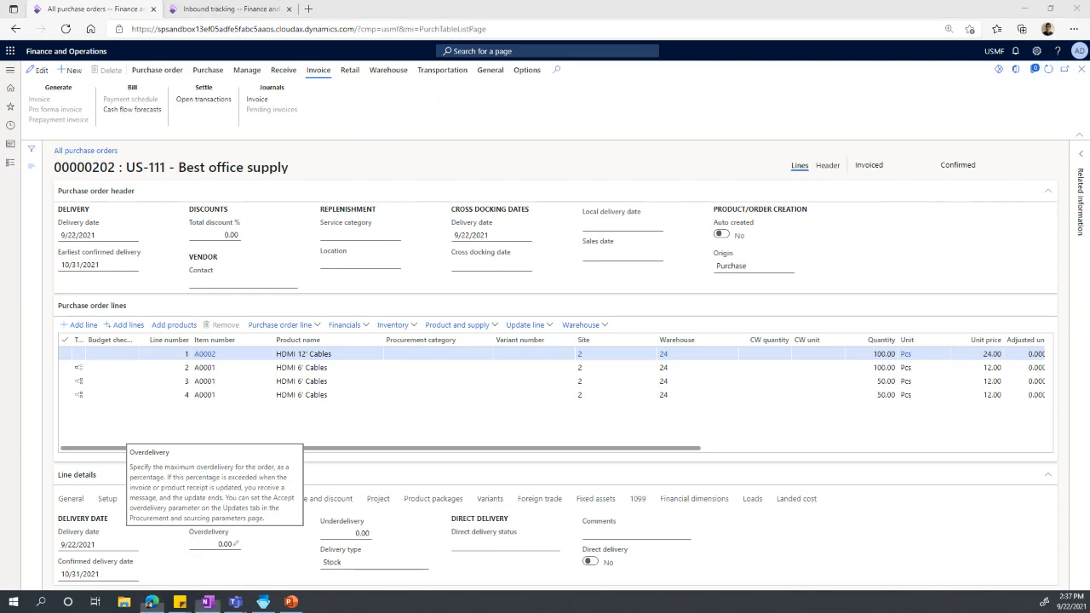
Step: Close inbound tracking and refresh the list of all voyages to check the status of voyage 000010
click(235, 12)
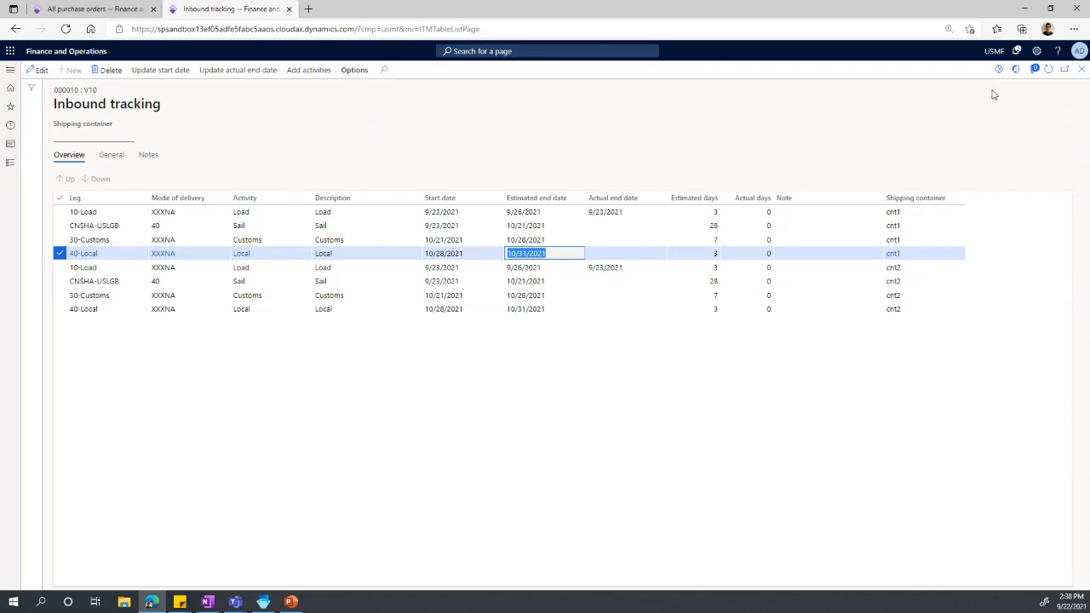
click(1081, 70)
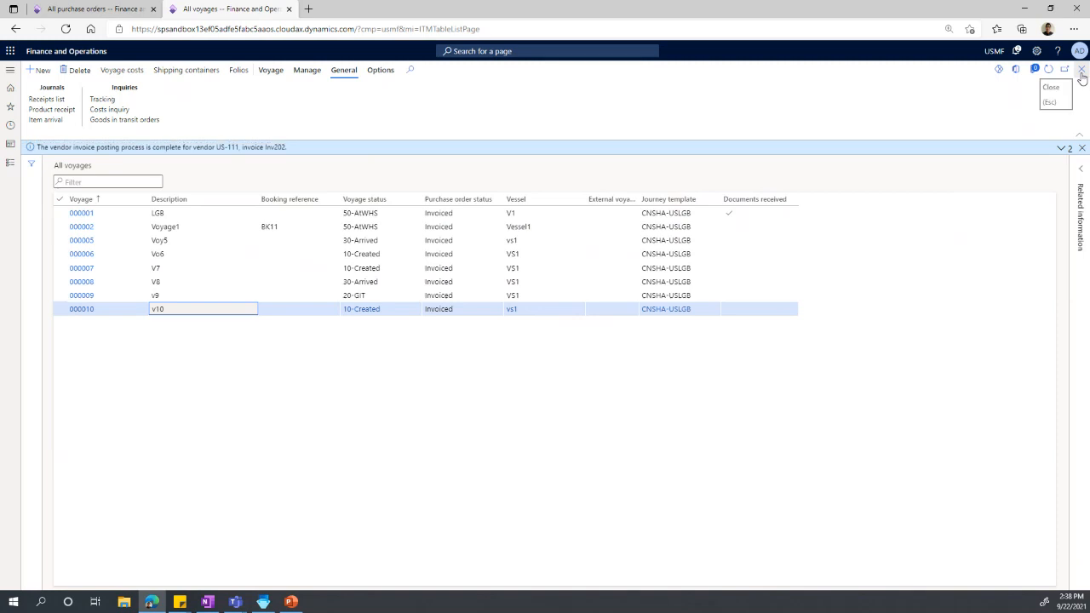
click(1048, 73)
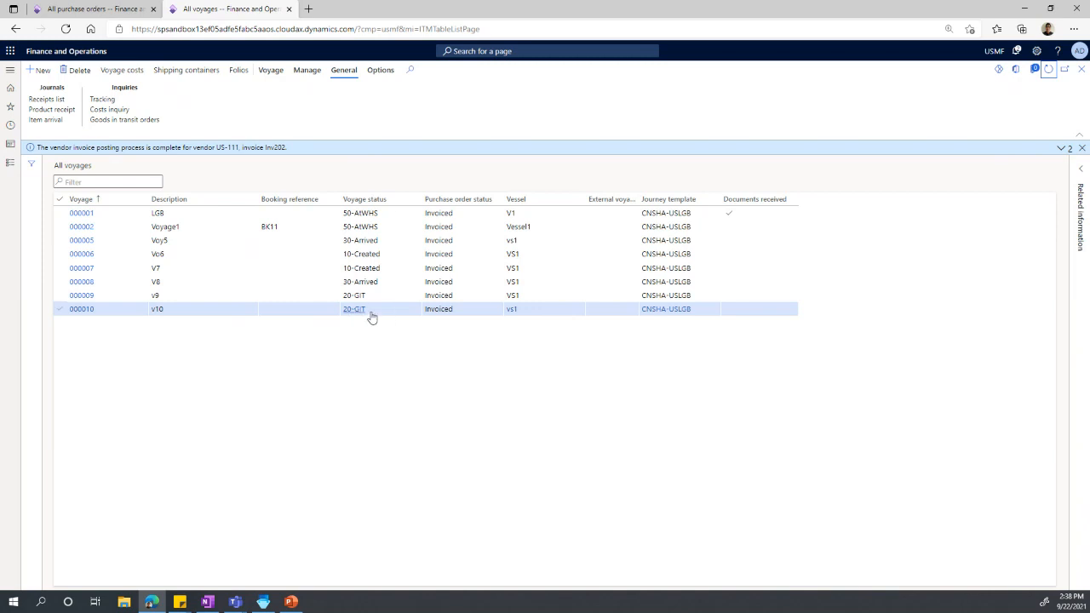
mouse_move(382, 314)
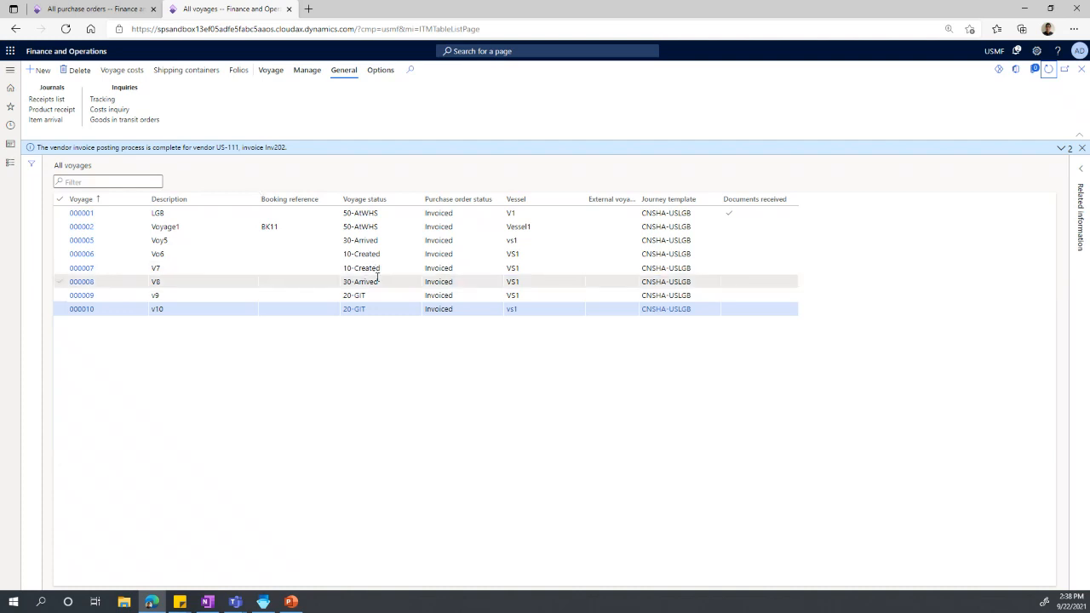
mouse_move(377, 278)
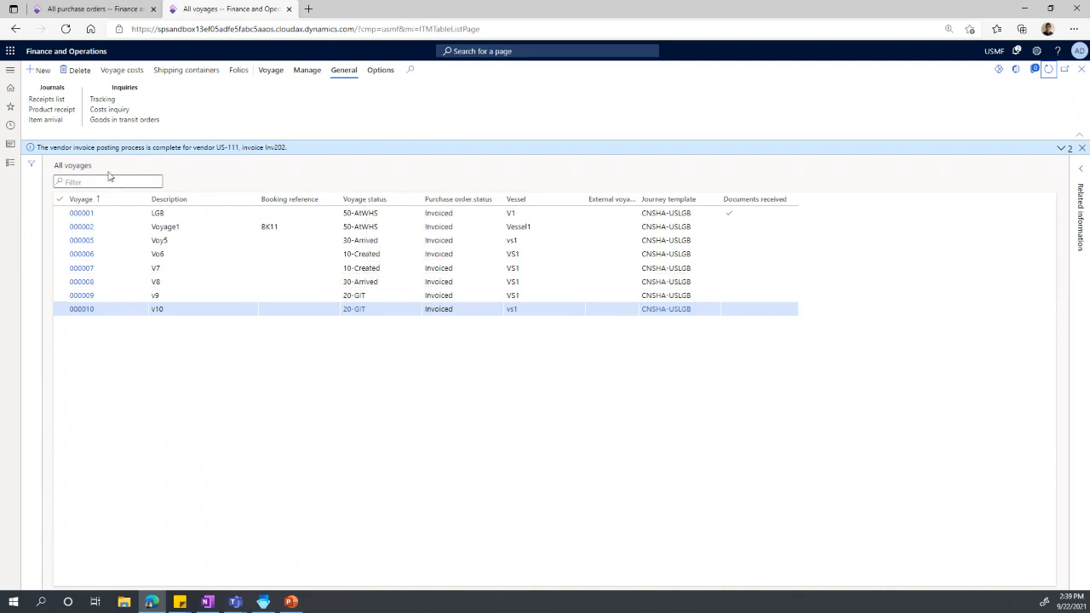
Step: Create a journal named APInvoice in the Accounts payable invoice journal and open its lines
click(11, 166)
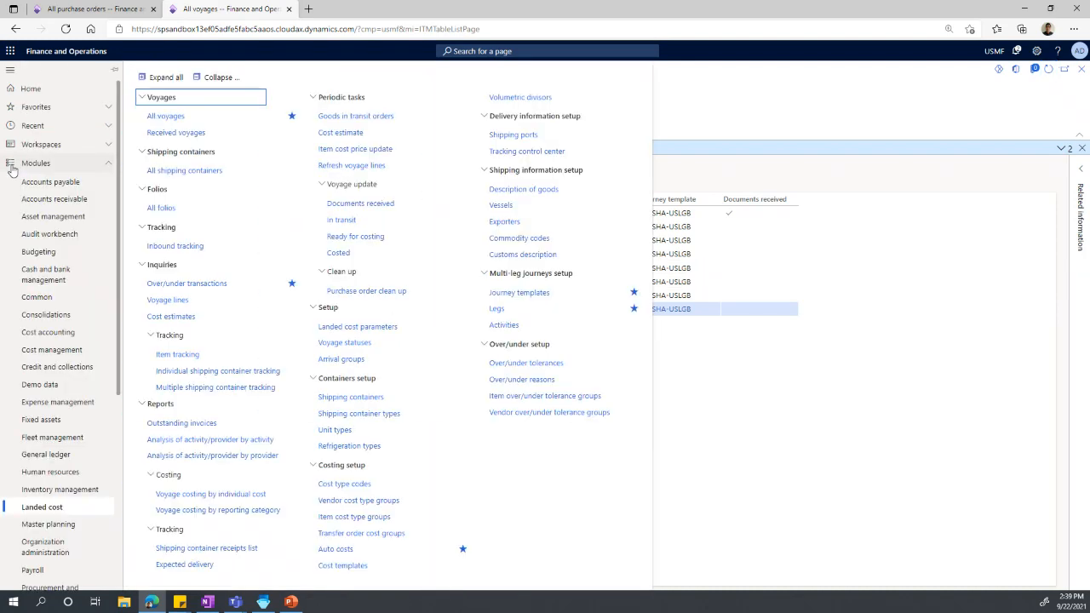
click(39, 181)
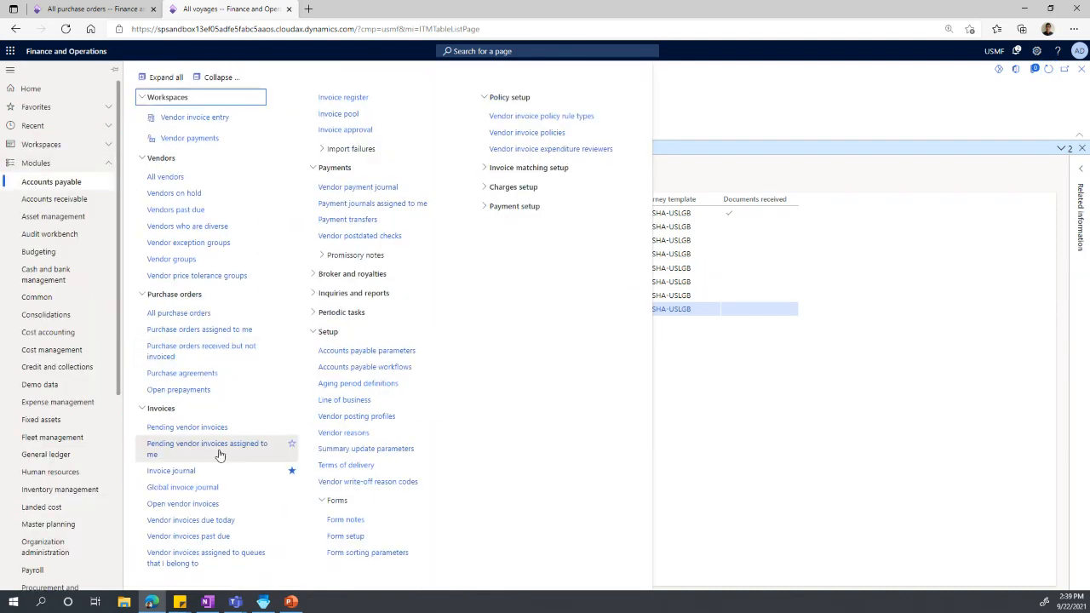
click(180, 473)
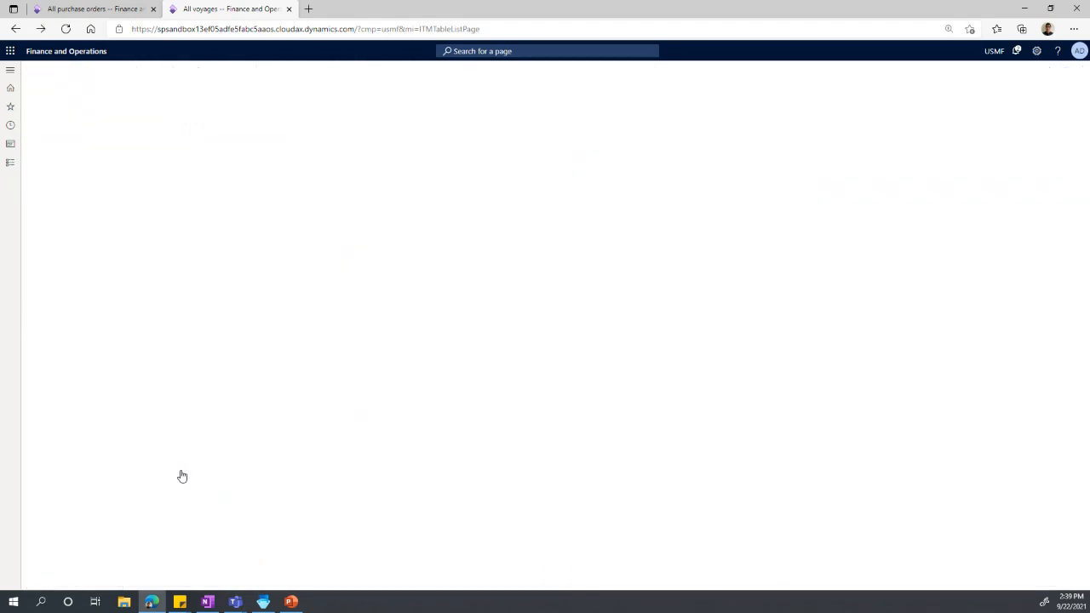
click(73, 70)
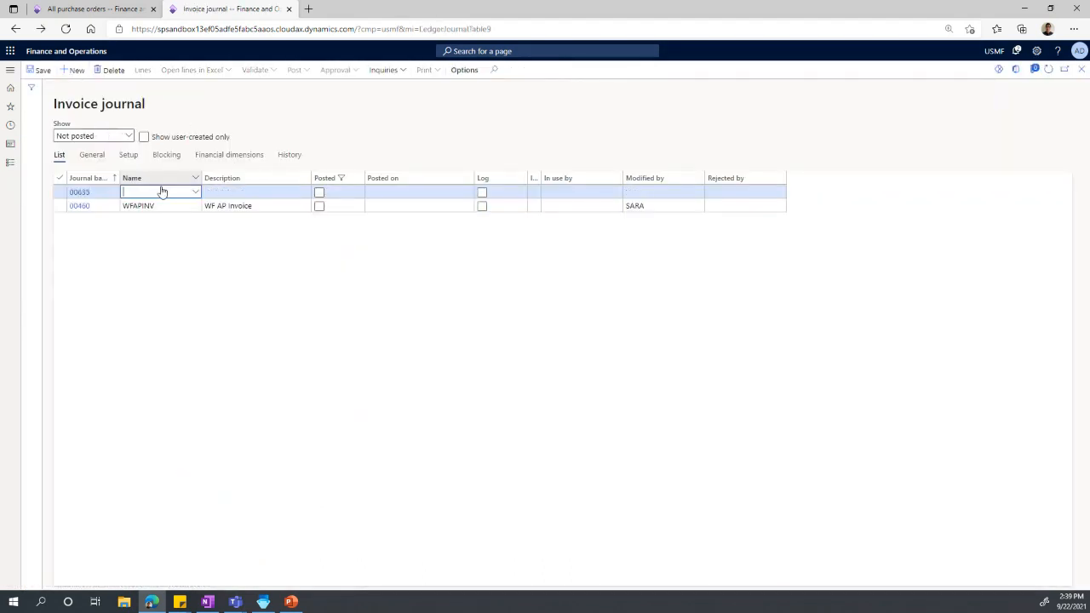
click(196, 192)
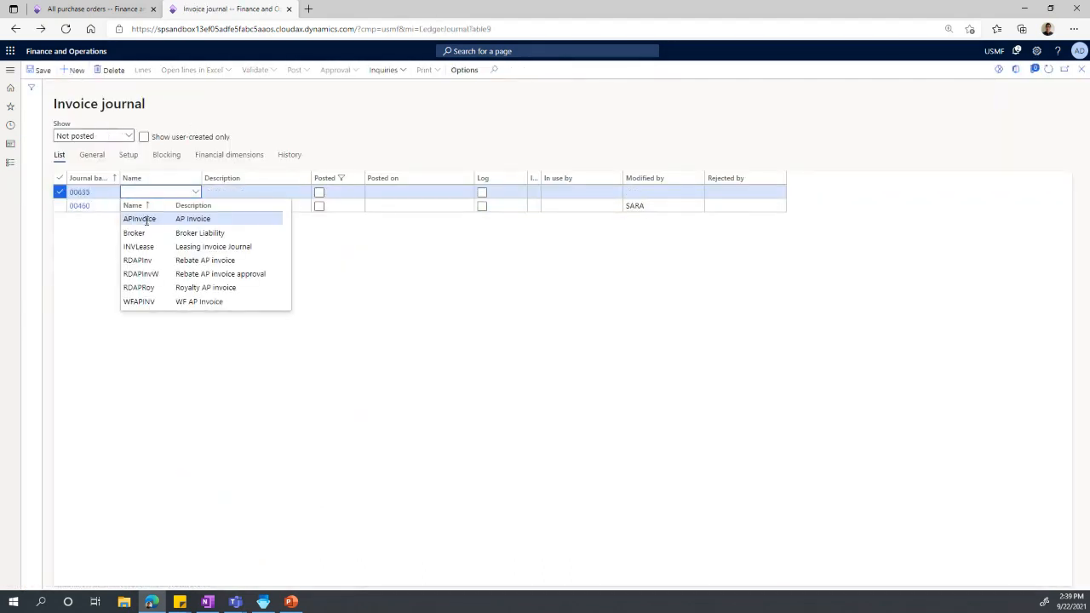
click(145, 219)
click(141, 73)
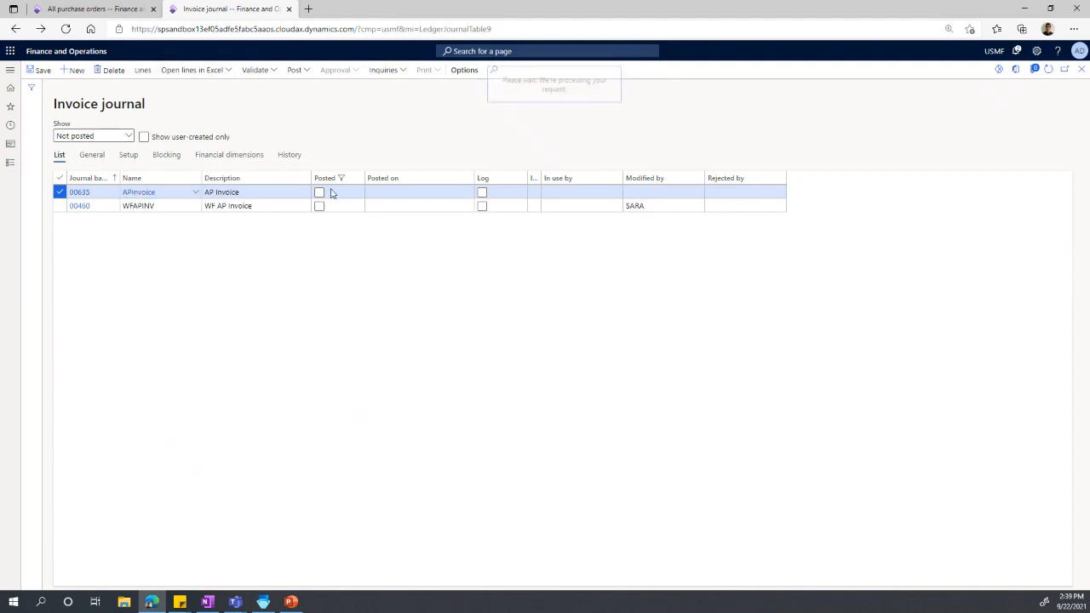
Step: Fill in the journal line for vendor Lane Shipping with invoice date 9/22/2021, invoice Cn1 and a credit of 900
click(317, 181)
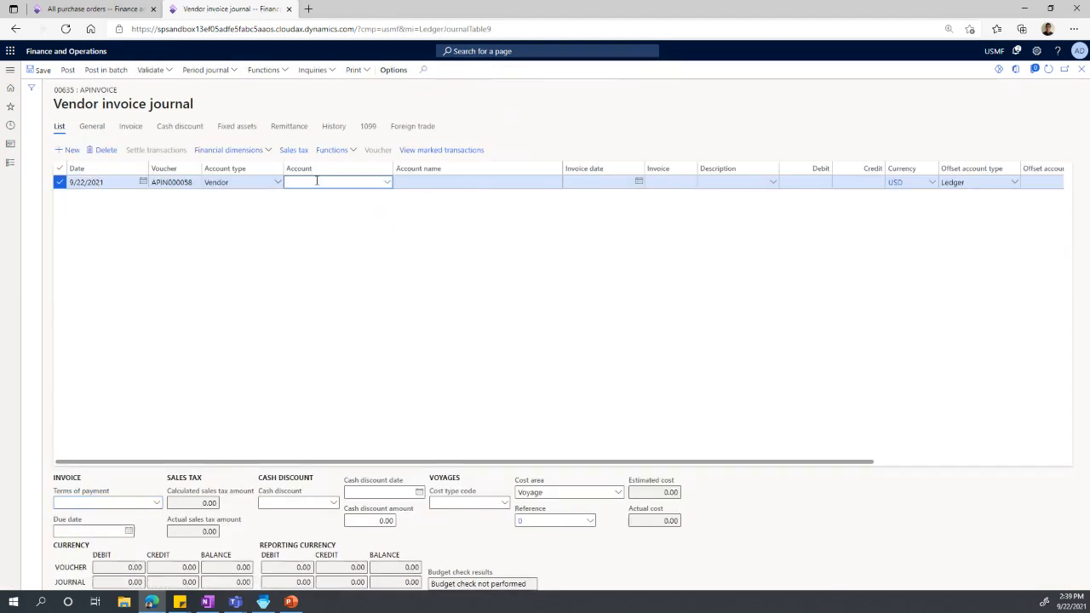
text(1002)
key(Tab)
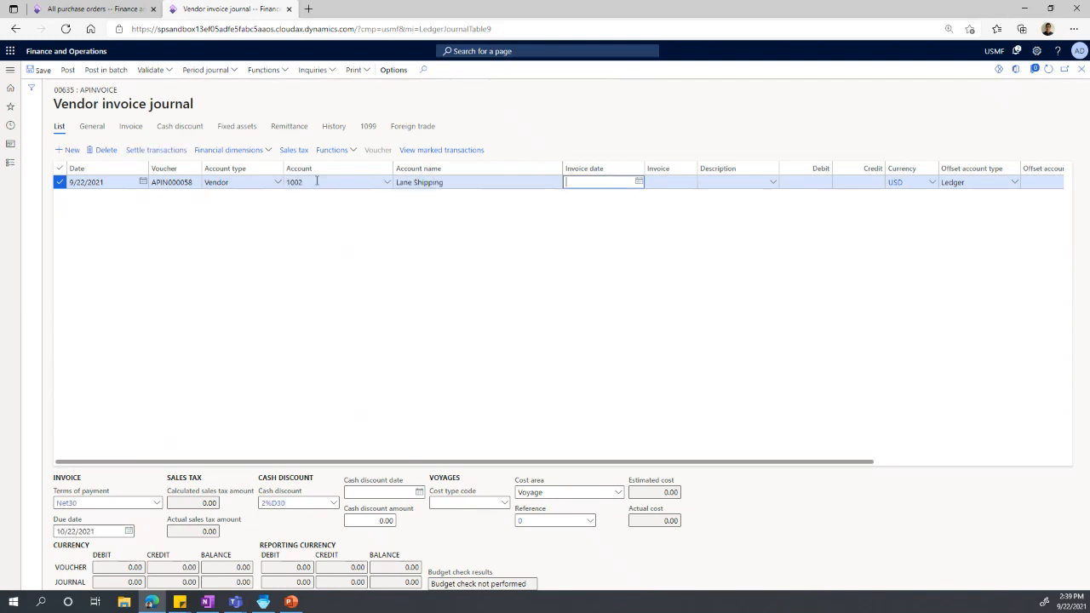
text(t)
key(Tab)
text(Cn1)
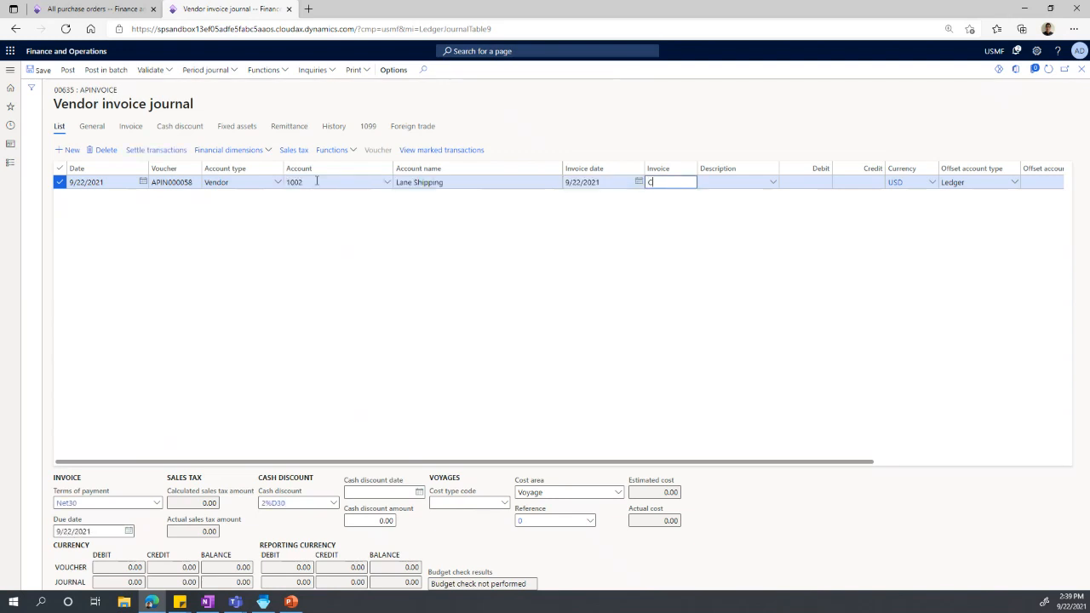
key(Tab)
key(Tab)
key(Tab)
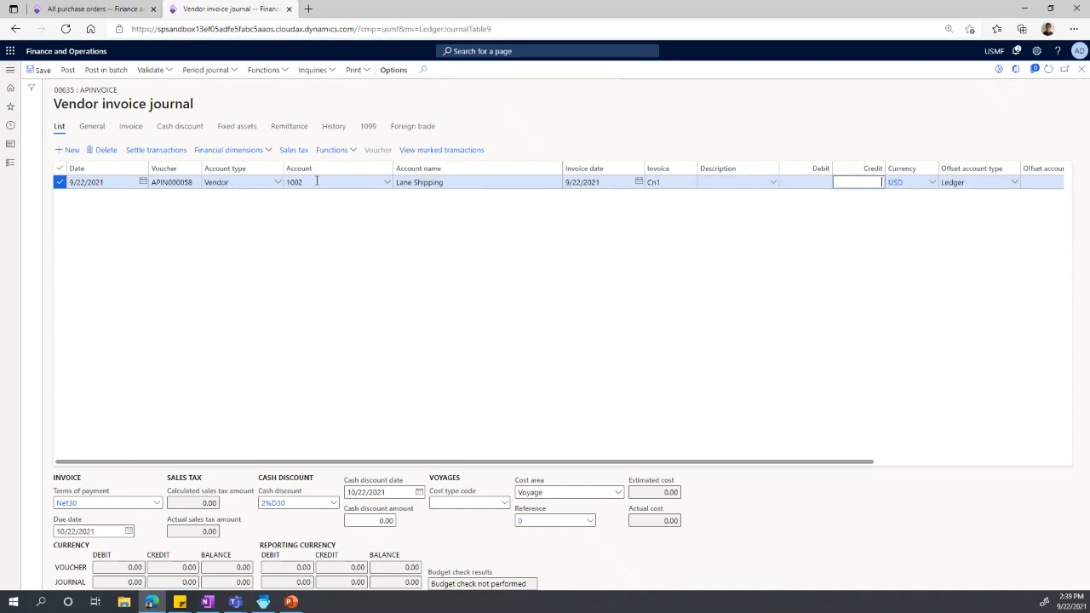
text(900)
Step: List the voyage costs available for the invoice line, using cost area Voyage and voyage 000010
click(281, 71)
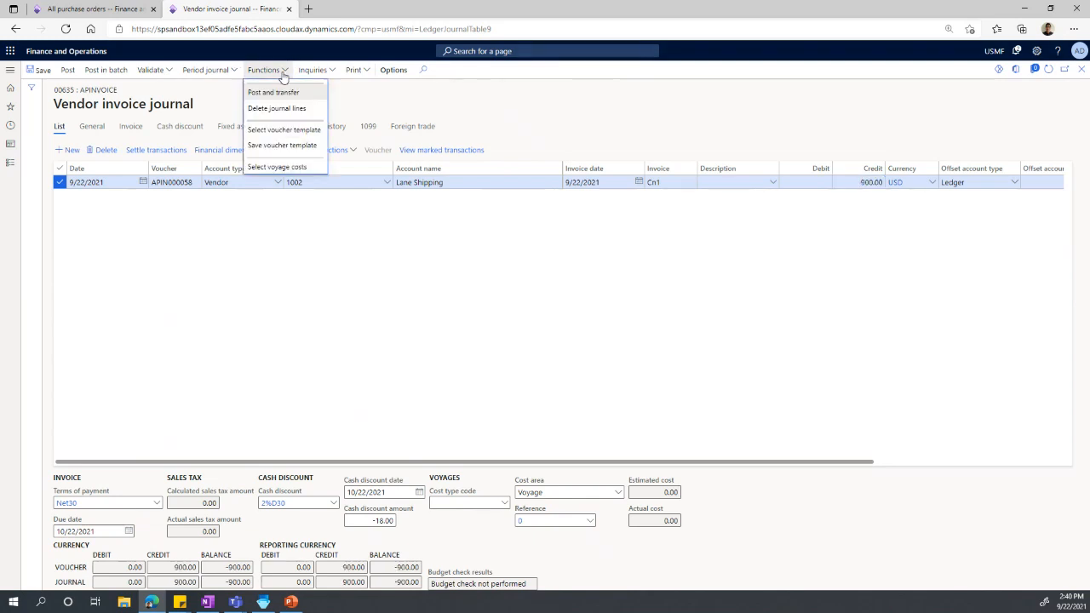
click(293, 168)
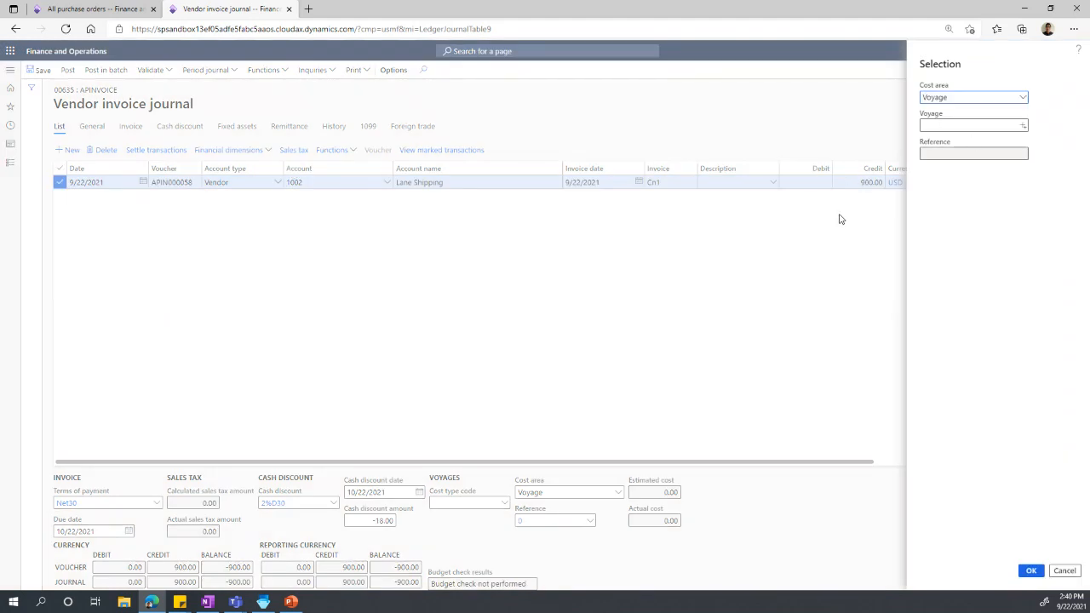
click(1023, 130)
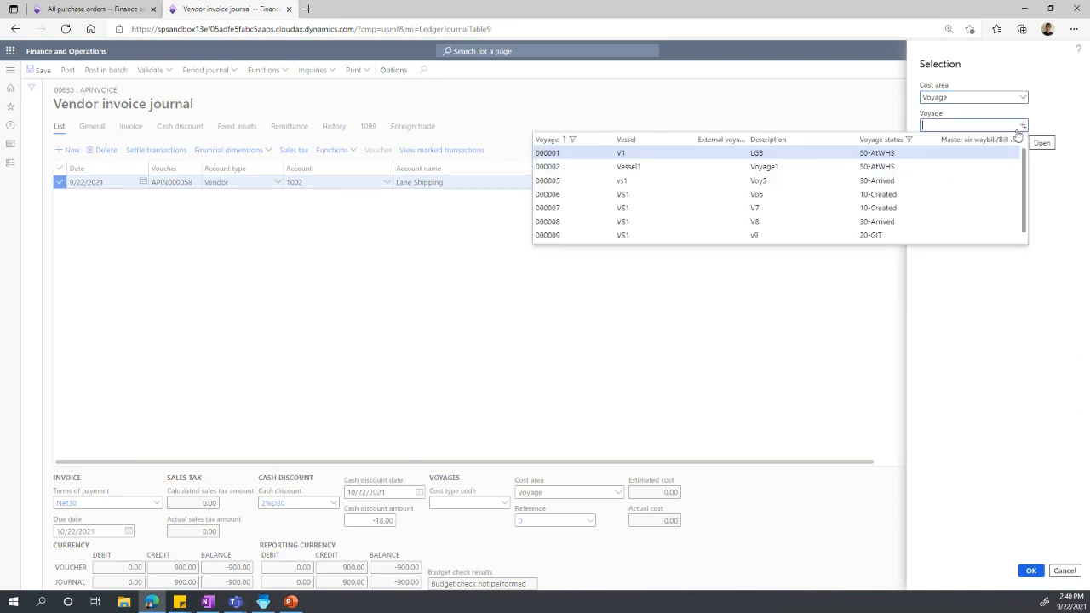
scroll(1023, 180, down, 1)
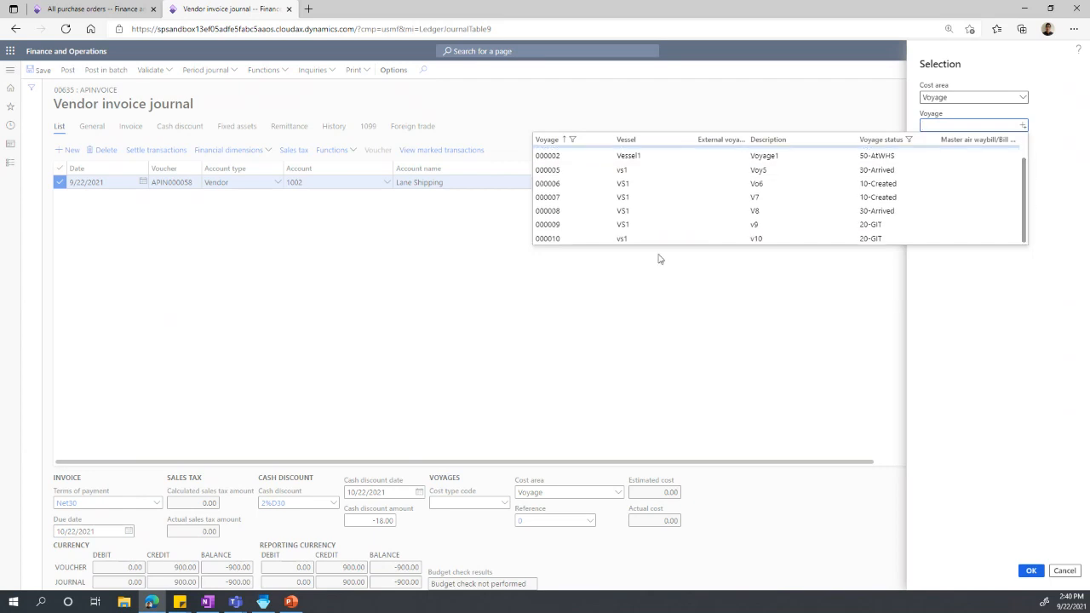
click(630, 238)
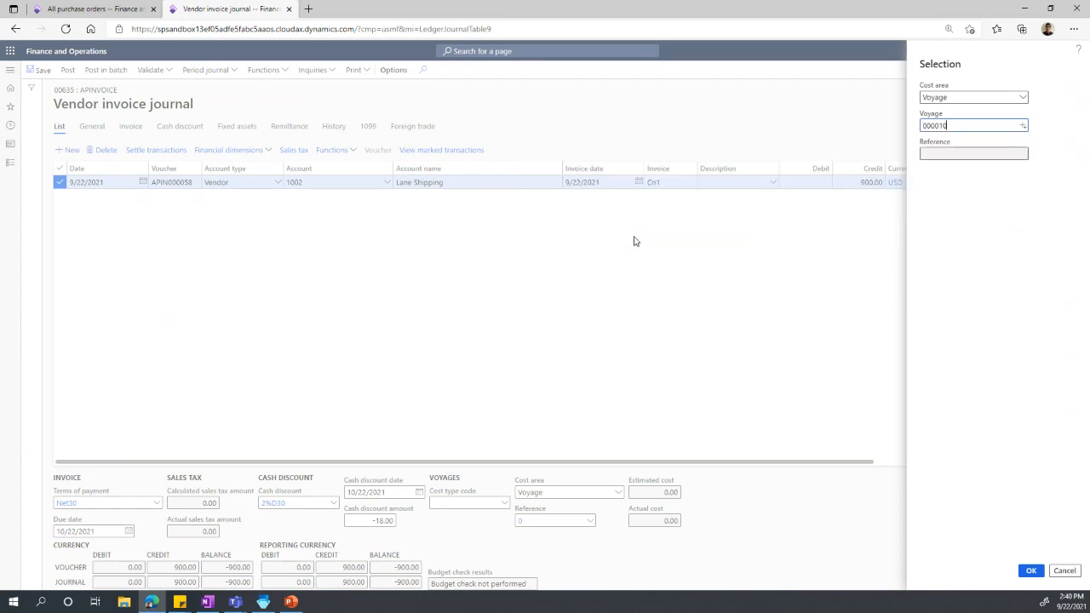
click(1024, 573)
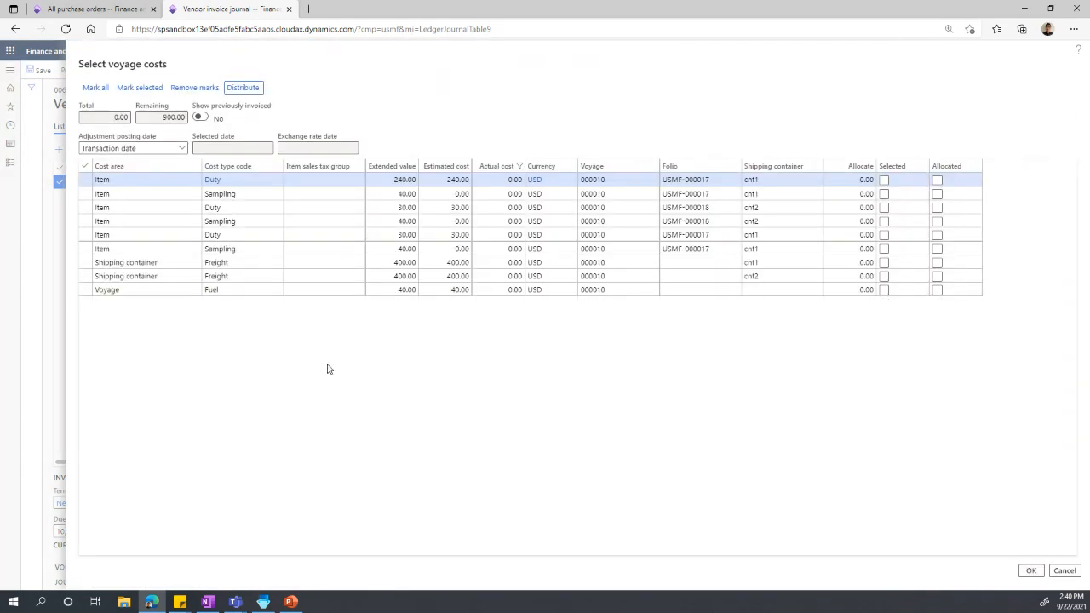
Step: Distribute the 900.00 invoice amount over the voyage's Freight costs and accept the cost selection
mouse_move(268, 245)
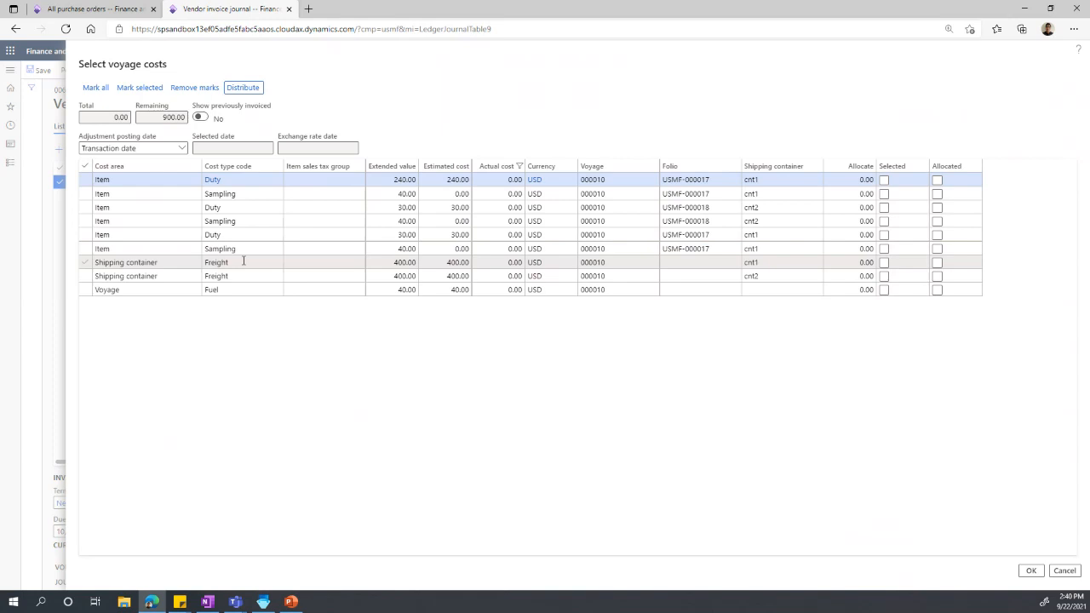
mouse_move(263, 198)
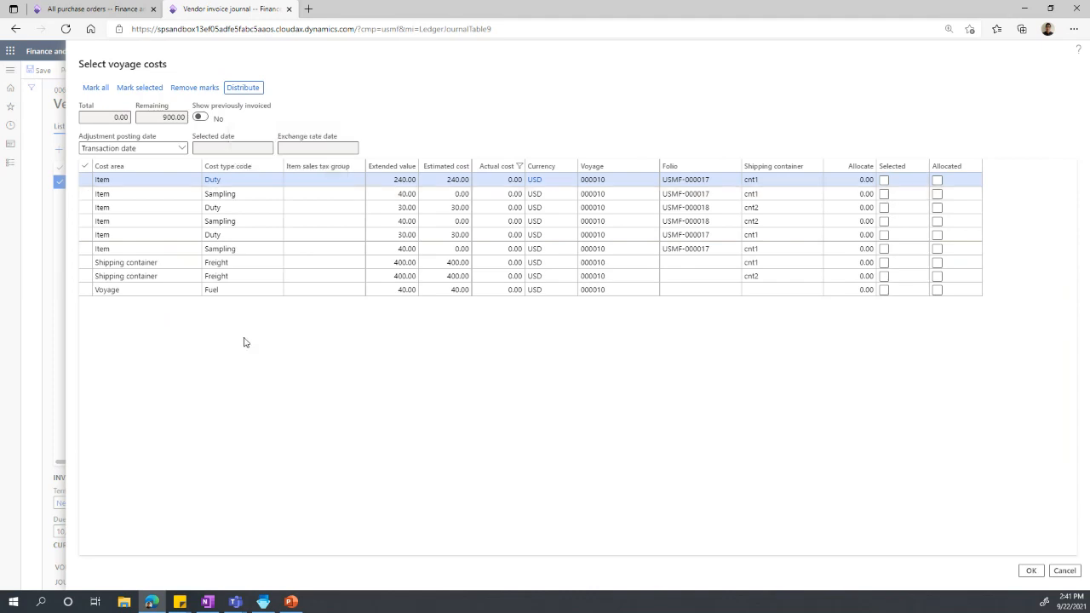
click(242, 88)
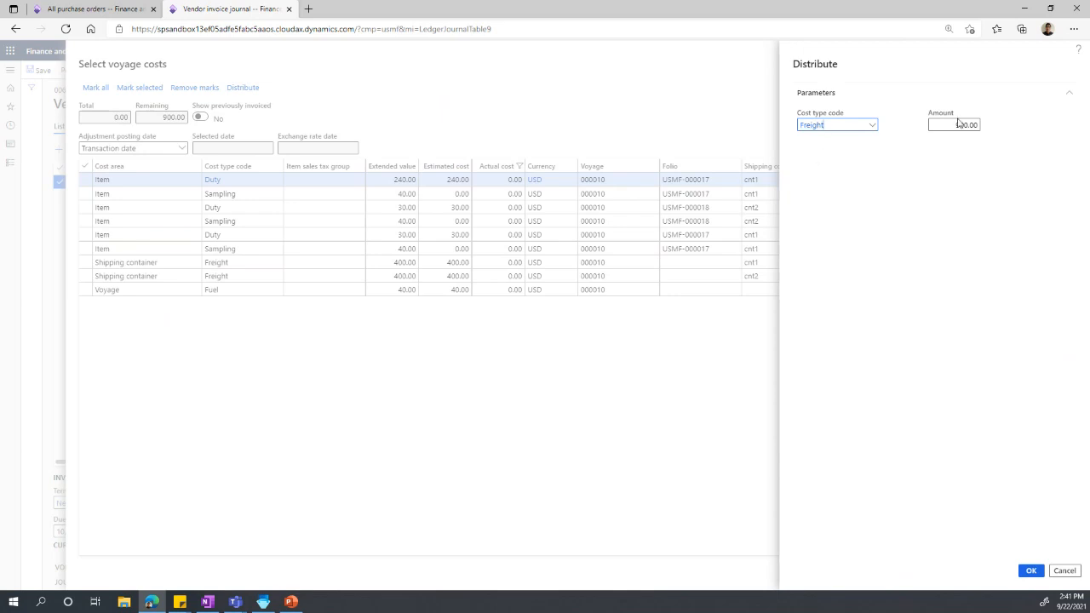
click(1031, 571)
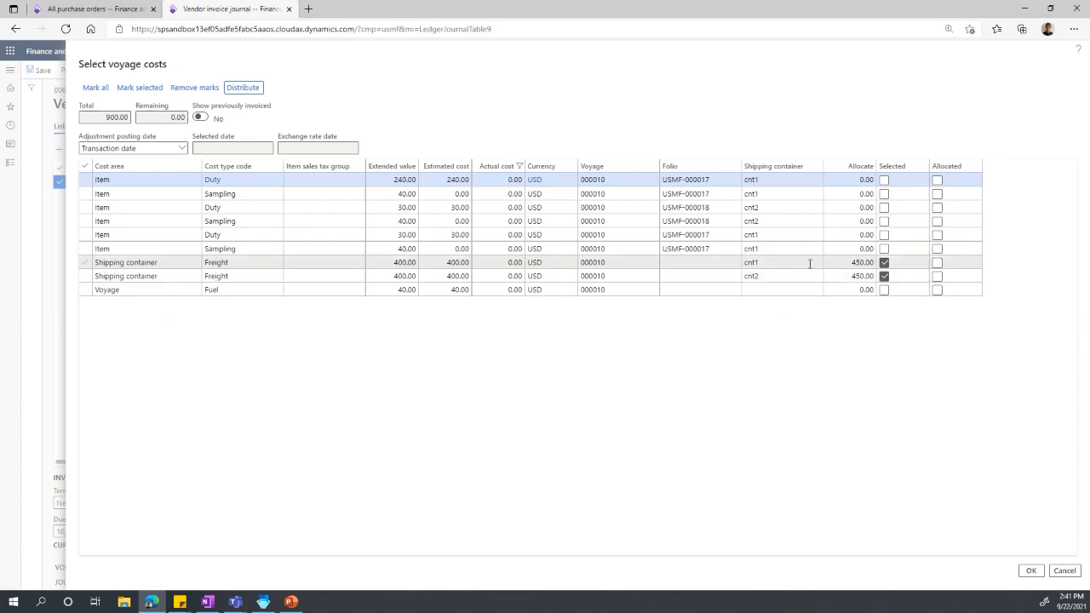
click(396, 264)
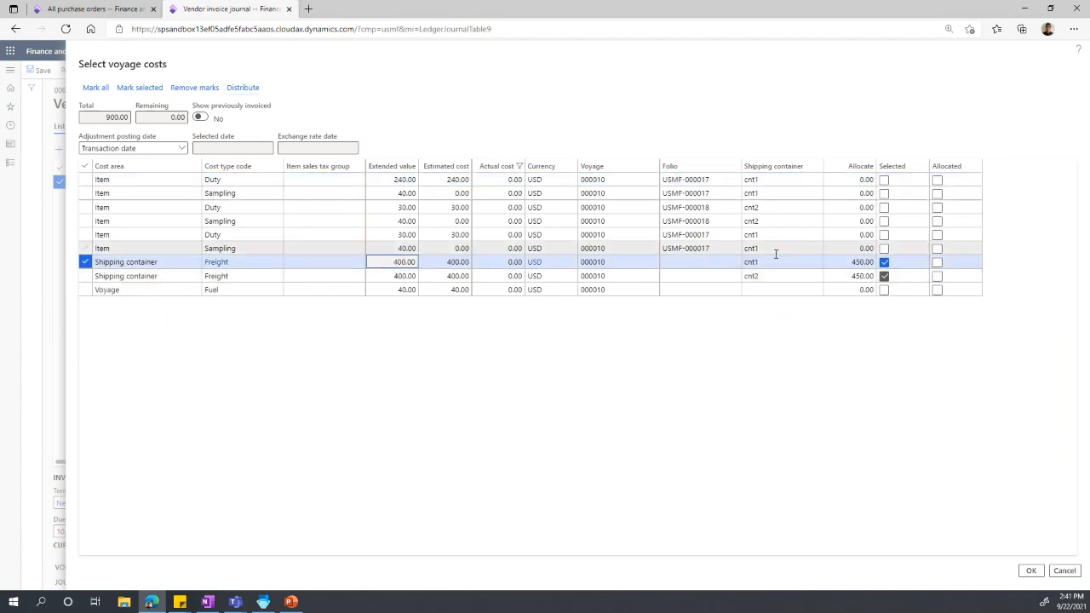
click(843, 263)
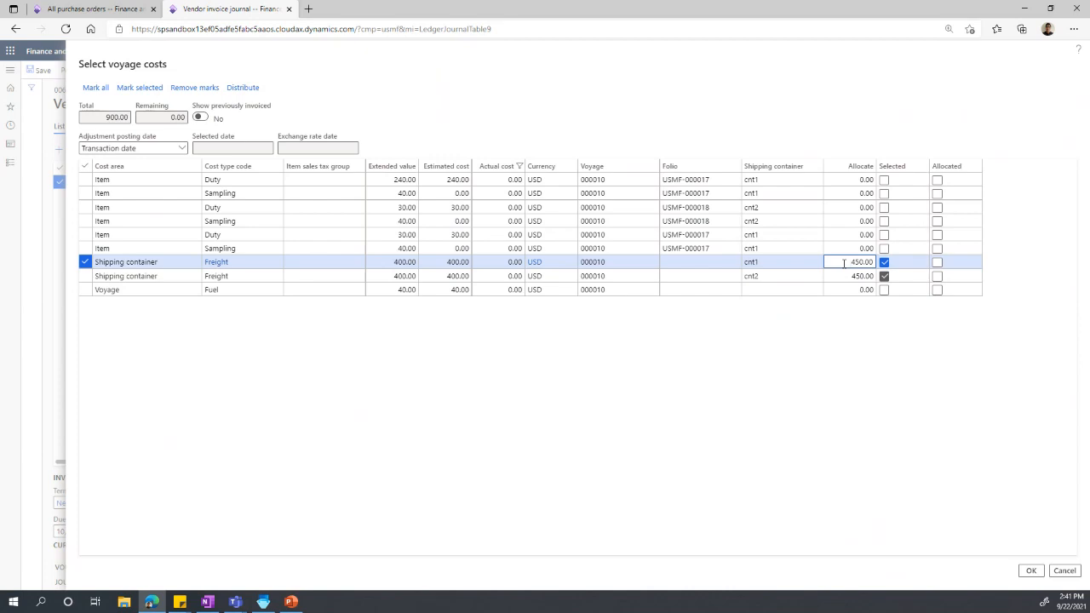
click(1029, 572)
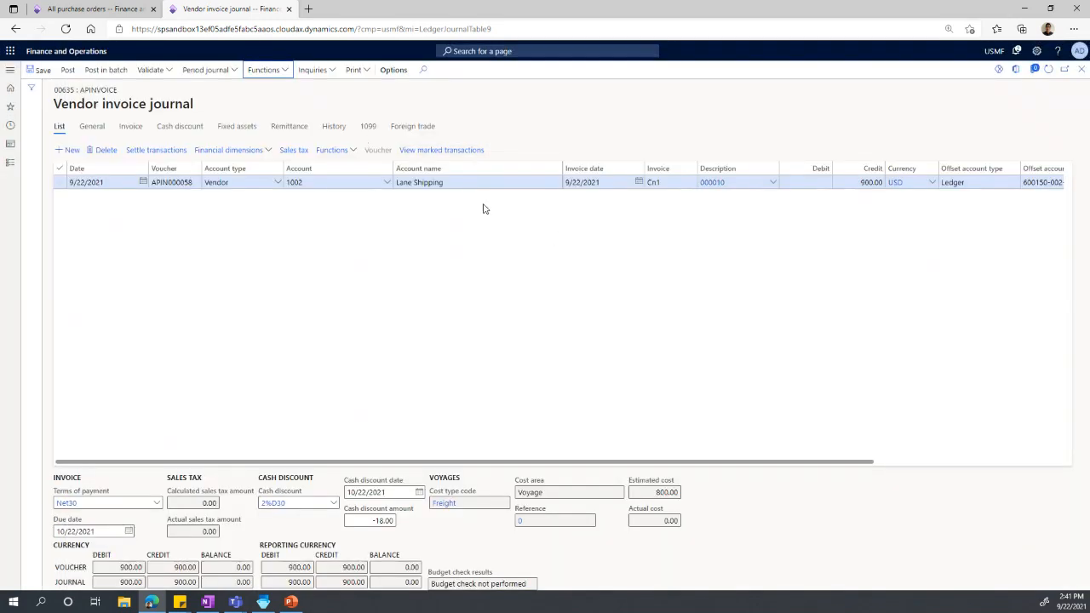
Step: Post the vendor invoice journal and return to the list of all voyages
click(71, 74)
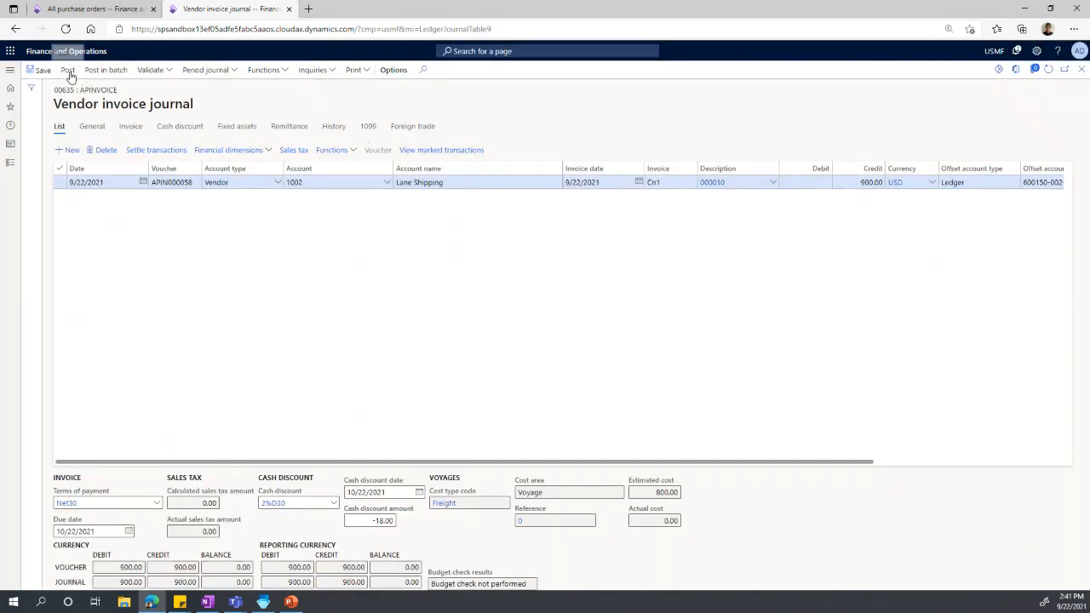
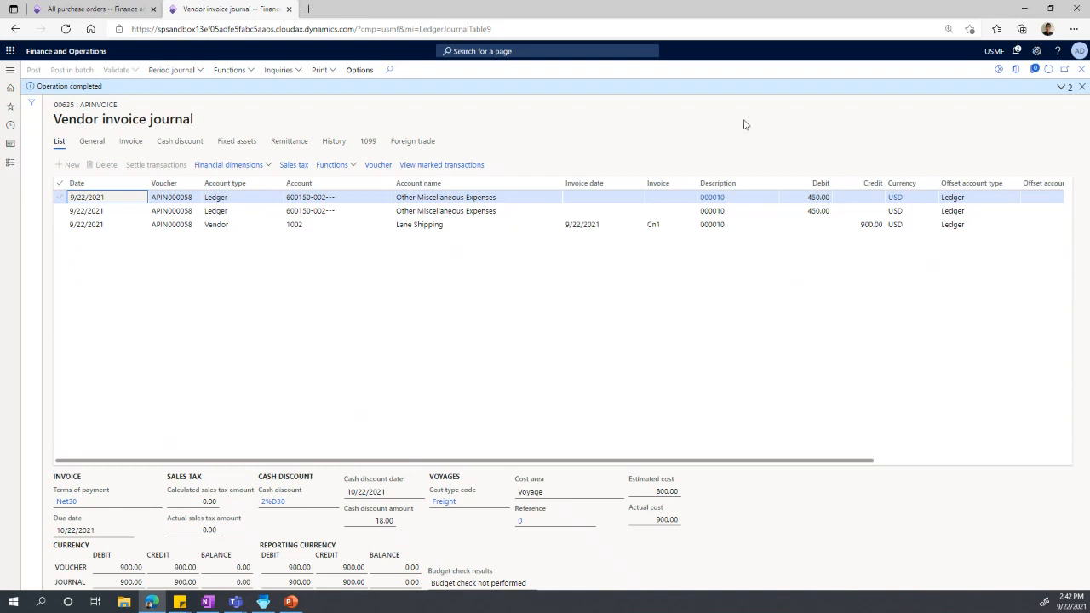
click(1081, 69)
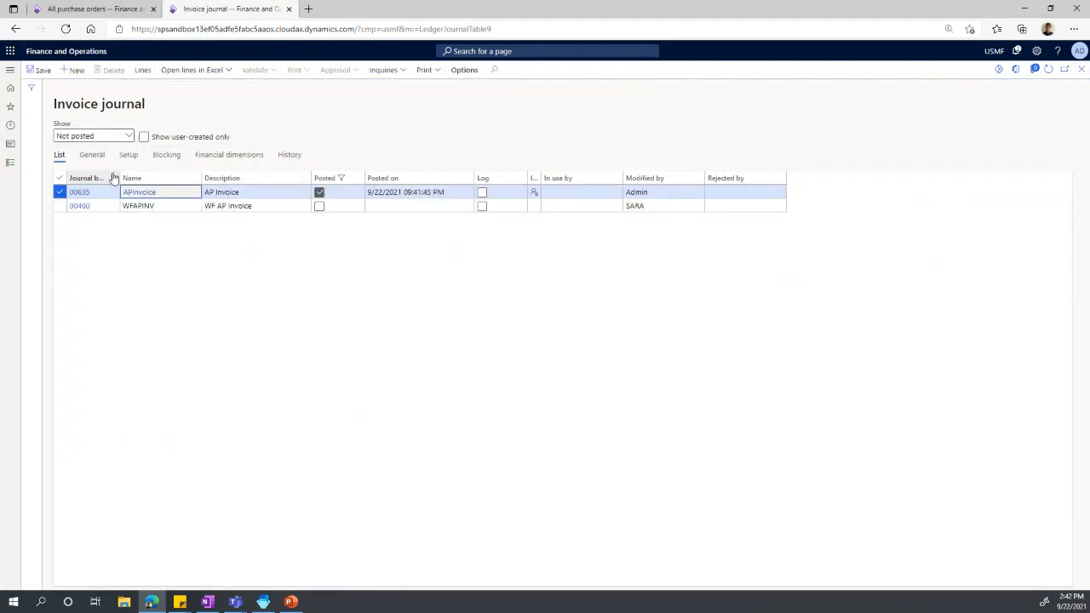
click(11, 107)
click(40, 143)
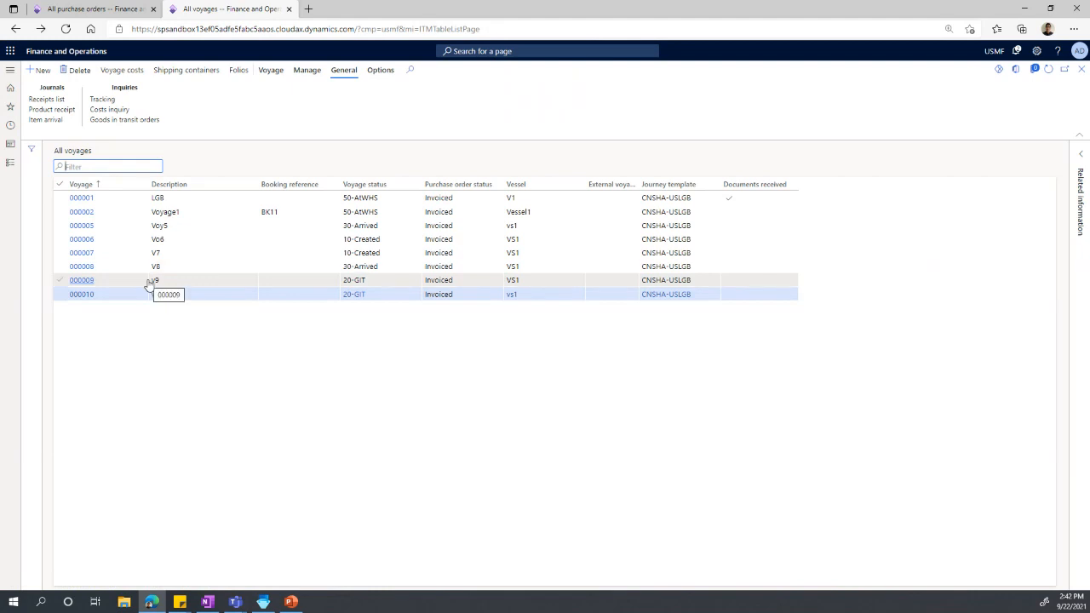
Step: Review the costs inquiry for shipping container cnt1 of voyage 000010 and close it
click(162, 294)
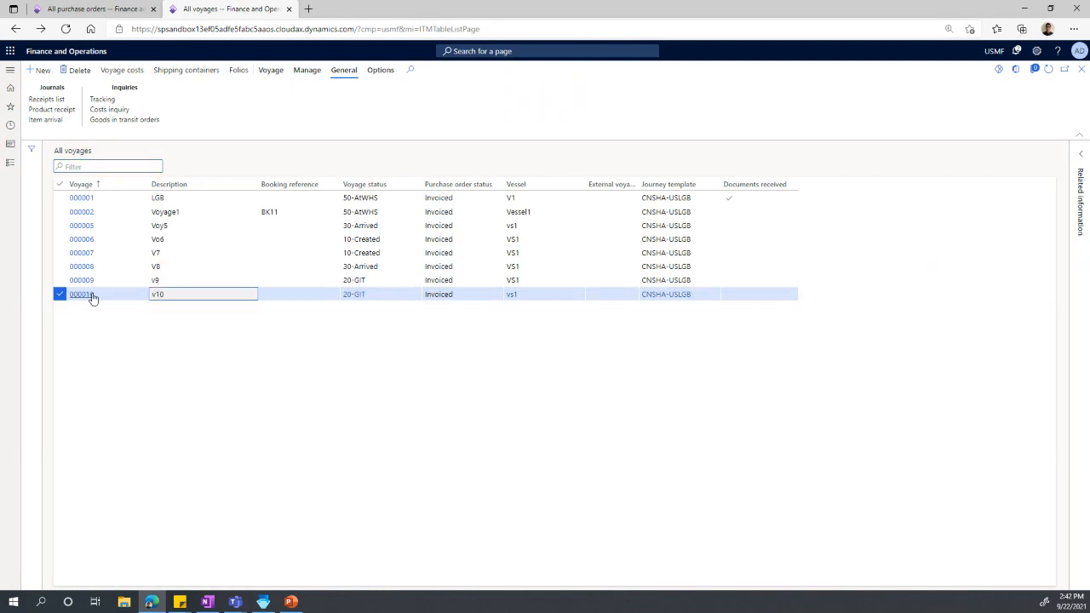
click(184, 71)
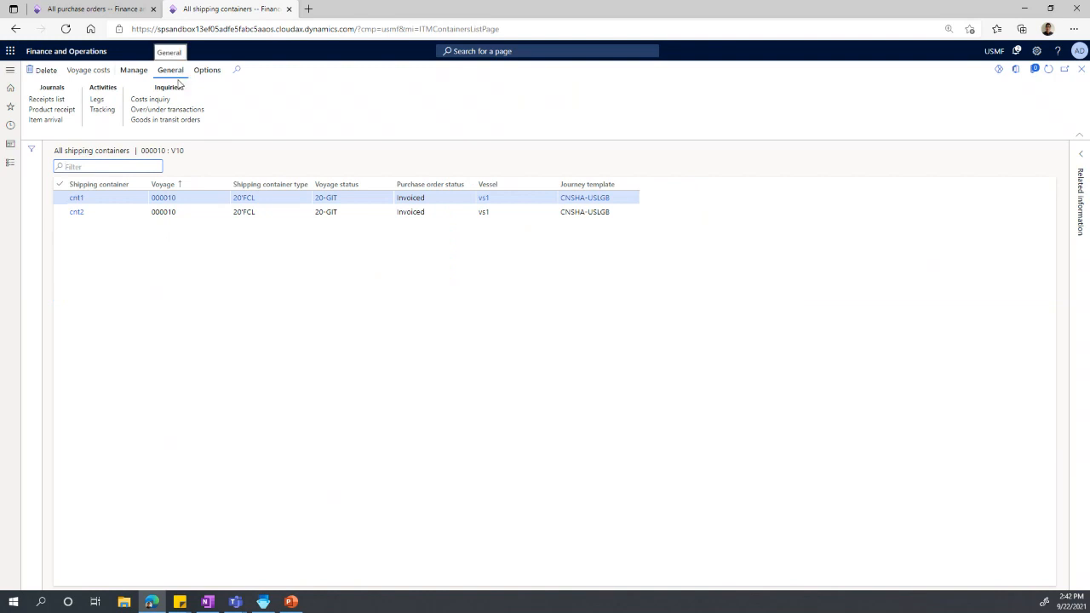
click(157, 101)
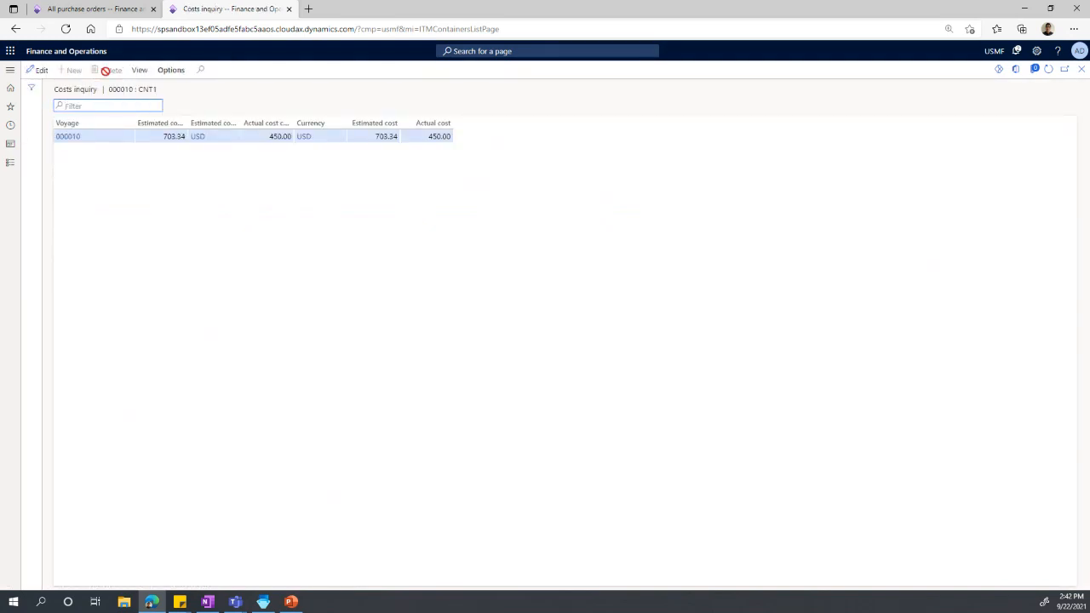
click(1083, 70)
Step: Open the voyage costs of container cnt1 and compare the Freight line's estimated cost with its actual cost
click(91, 72)
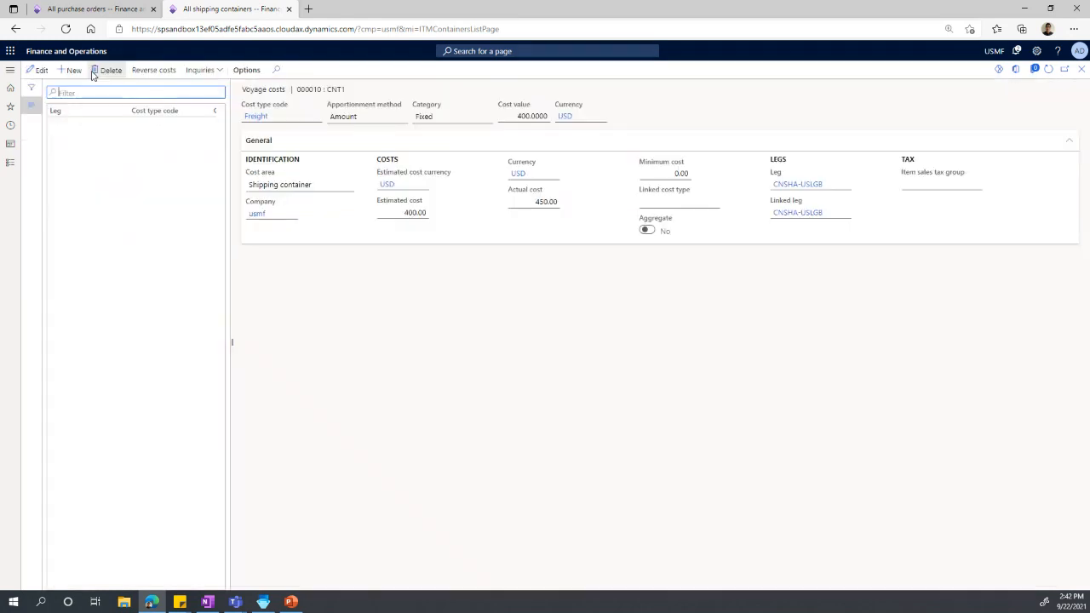
click(422, 212)
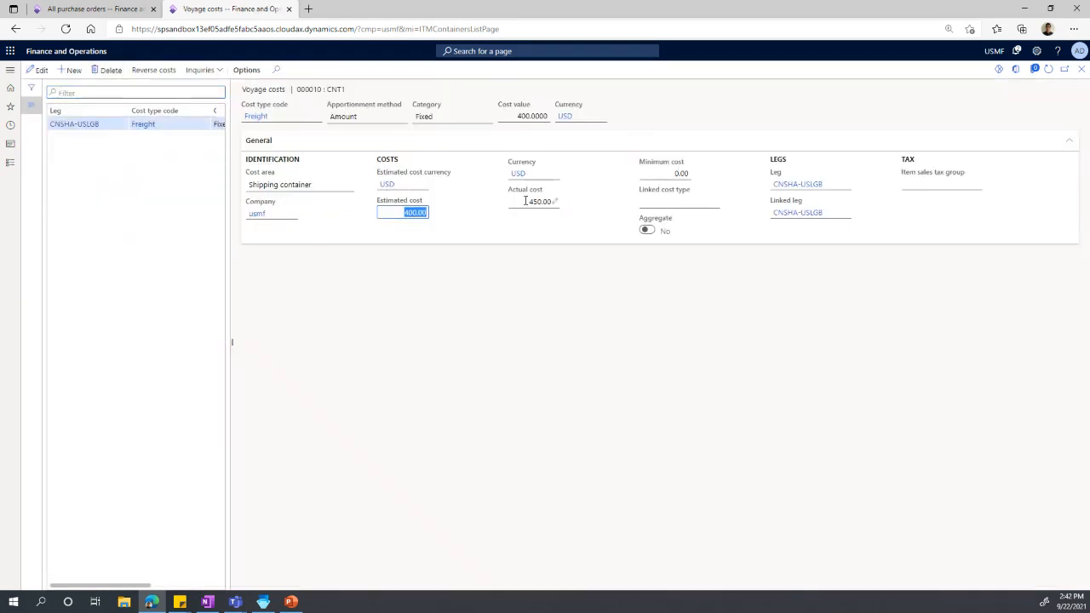
click(553, 202)
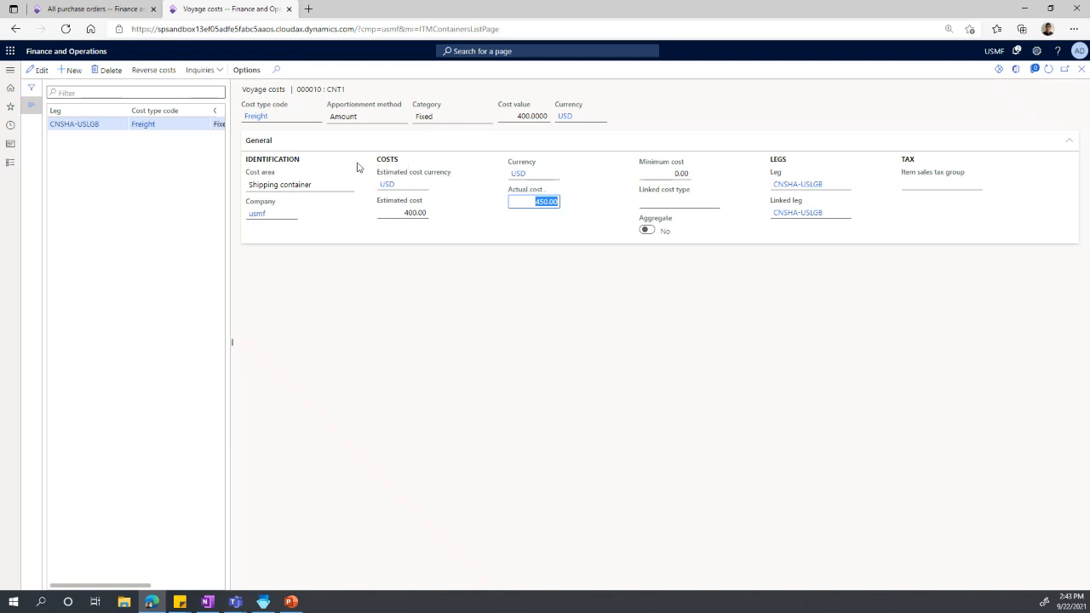
Step: Check the invoices behind the container's Freight cost and return to the voyage costs
click(212, 71)
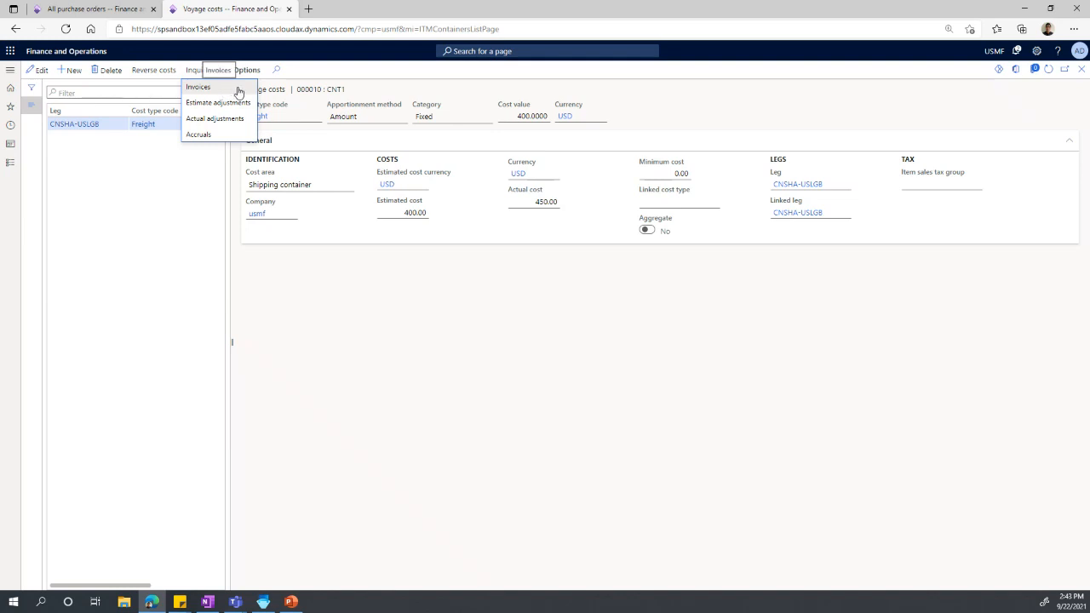
click(237, 91)
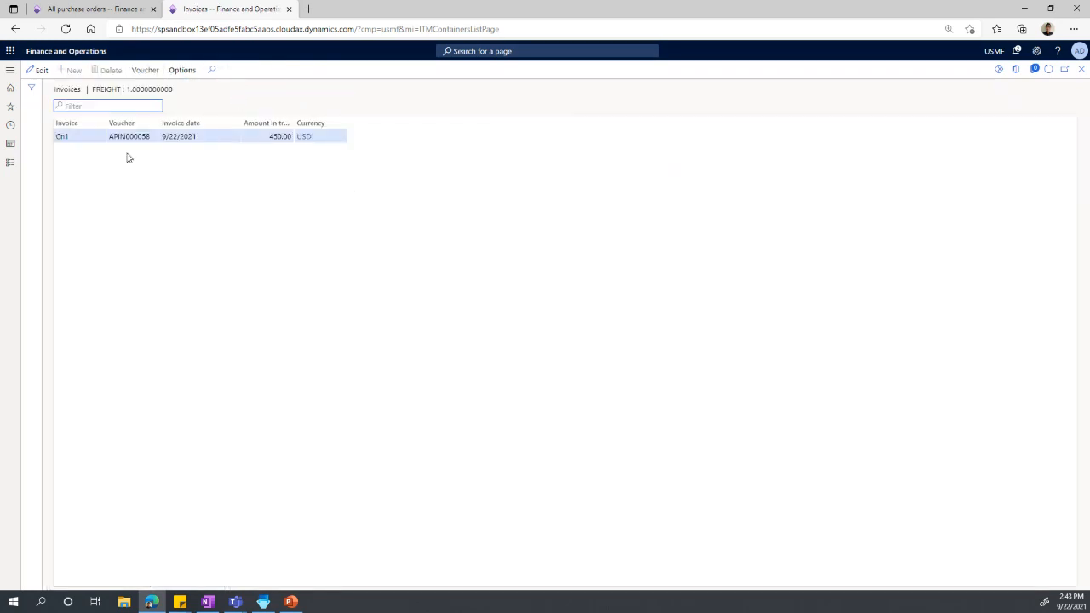
click(66, 137)
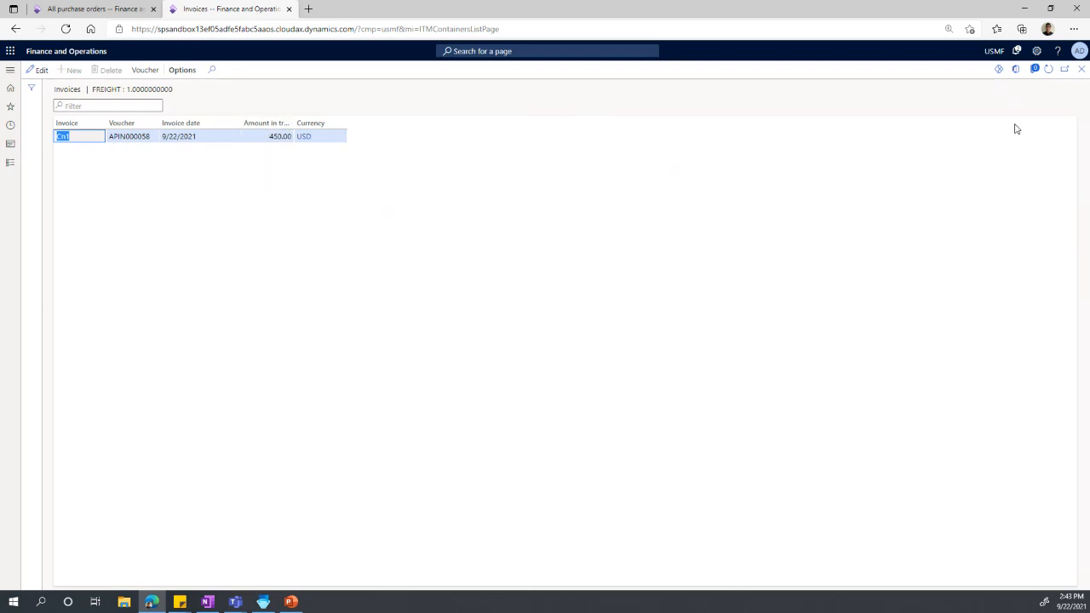
click(1078, 74)
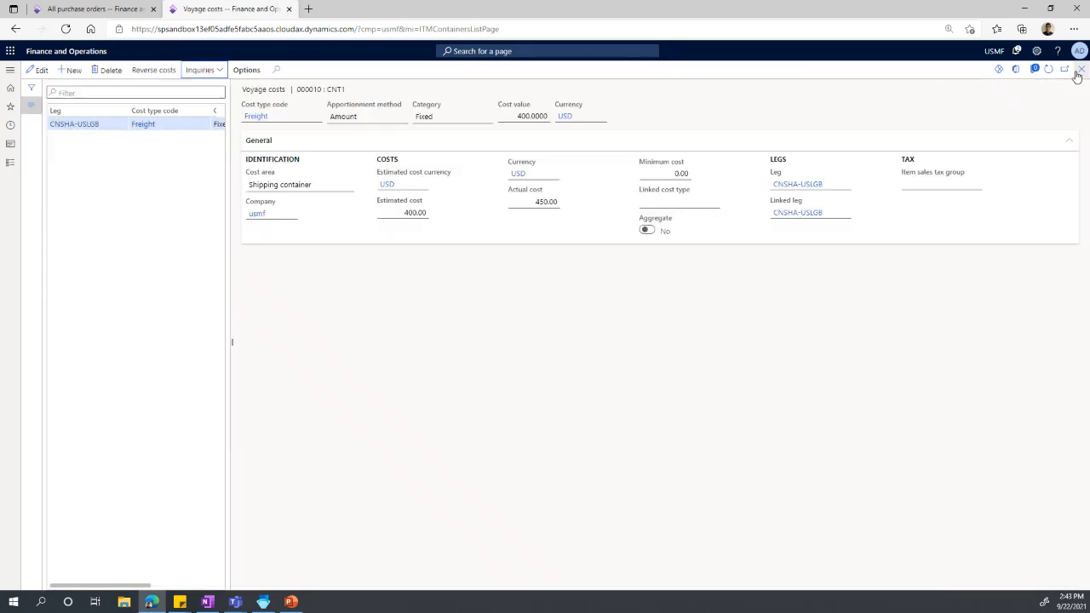
Step: Examine the estimate adjustments of the Freight cost per item and return to the voyage costs
click(200, 71)
click(236, 103)
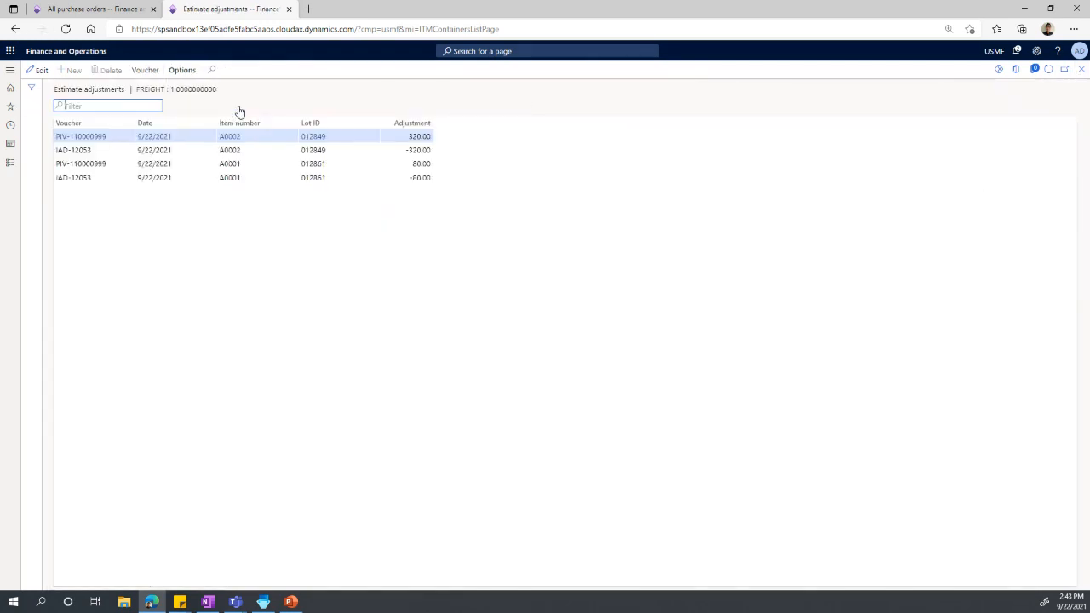
click(398, 135)
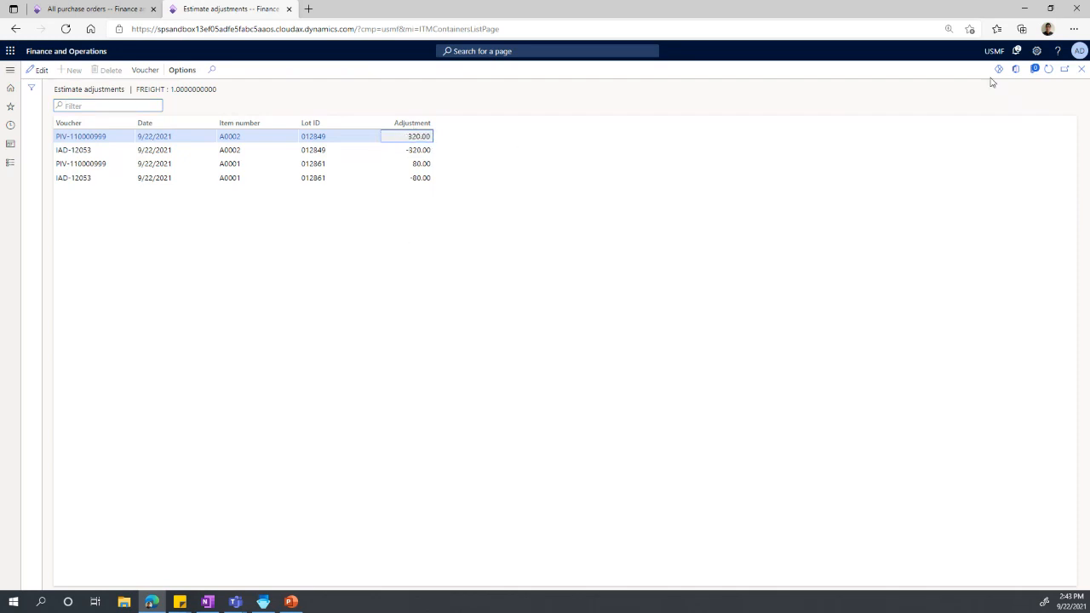
click(1078, 73)
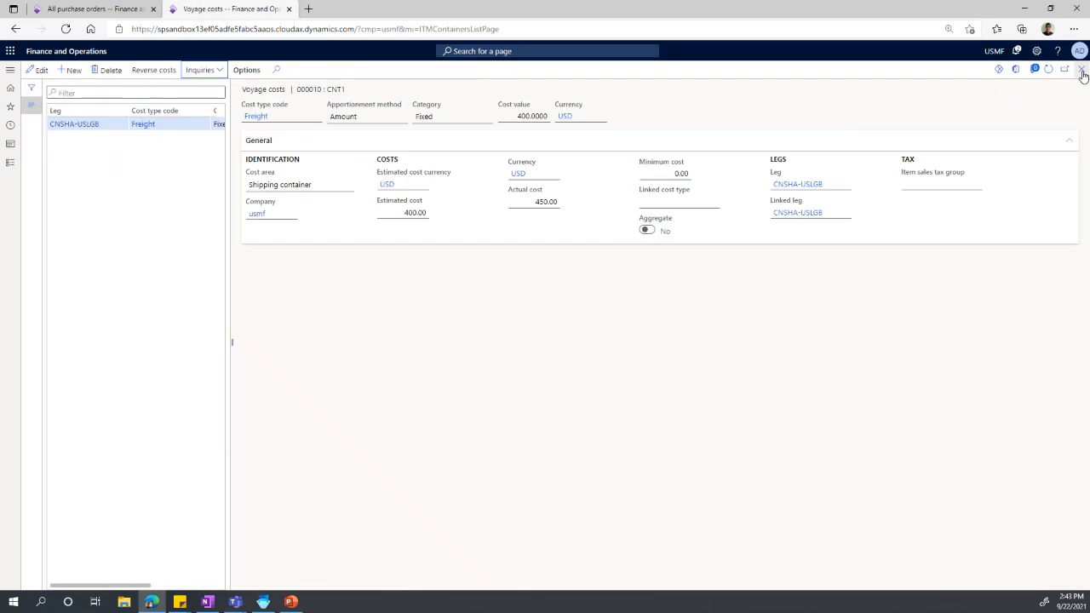
Step: Examine the actual adjustments of the Freight cost and return to the list of all voyages
click(194, 72)
click(214, 118)
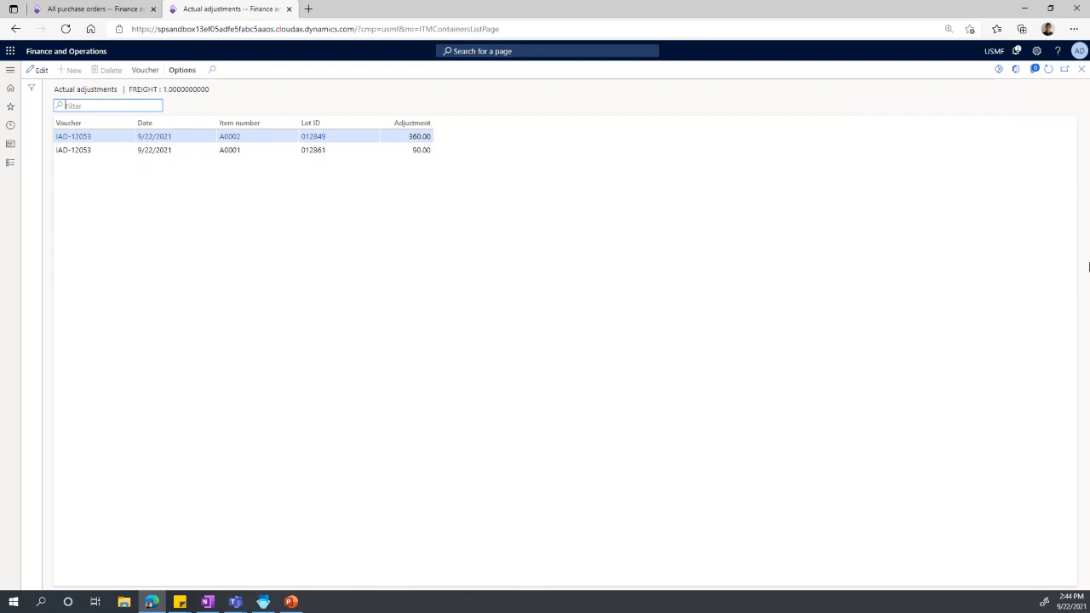
click(1082, 71)
click(1082, 71)
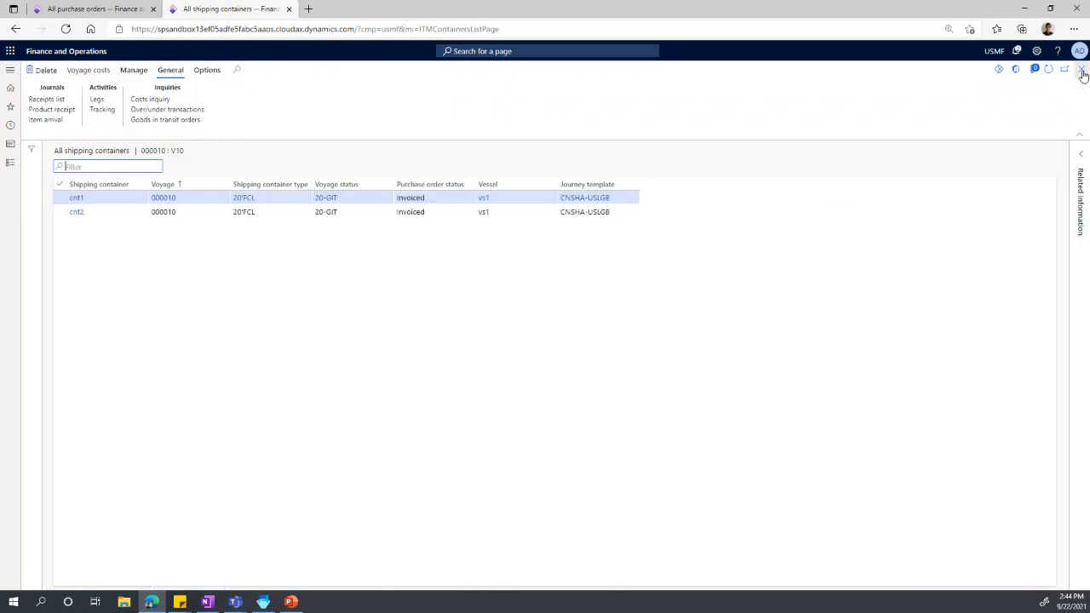
click(1083, 71)
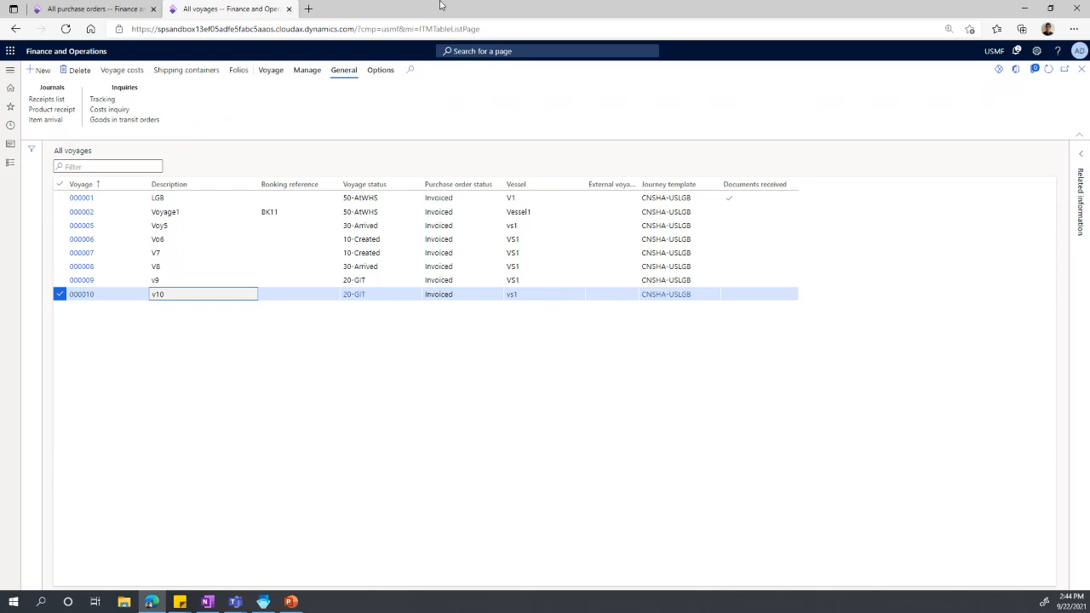
Step: Go to the home page, switch to the Warehouse Management app and start GIT receive and put
click(10, 88)
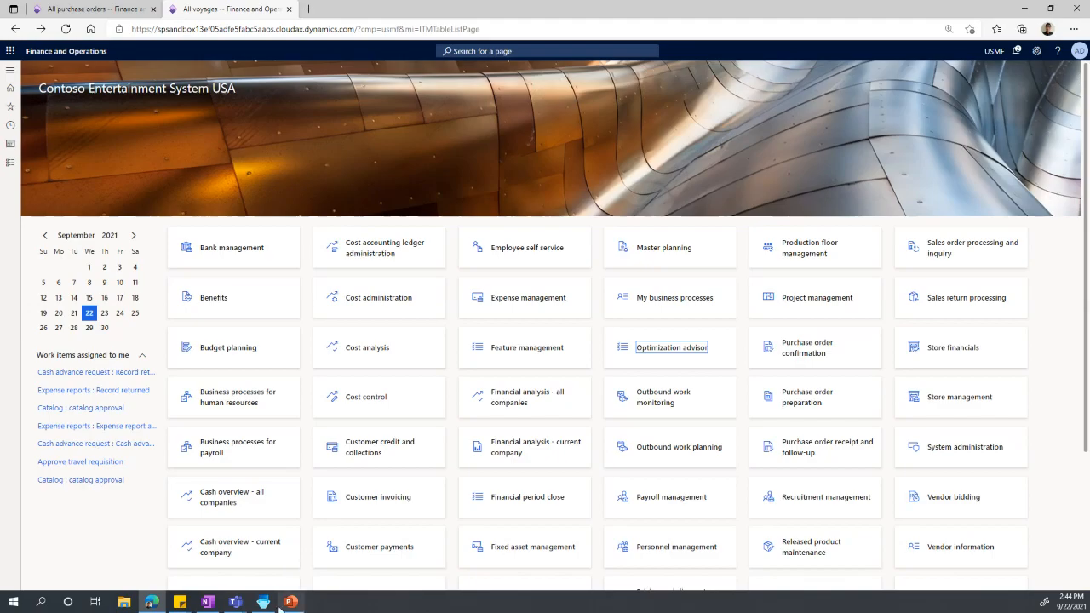
mouse_move(263, 601)
click(262, 567)
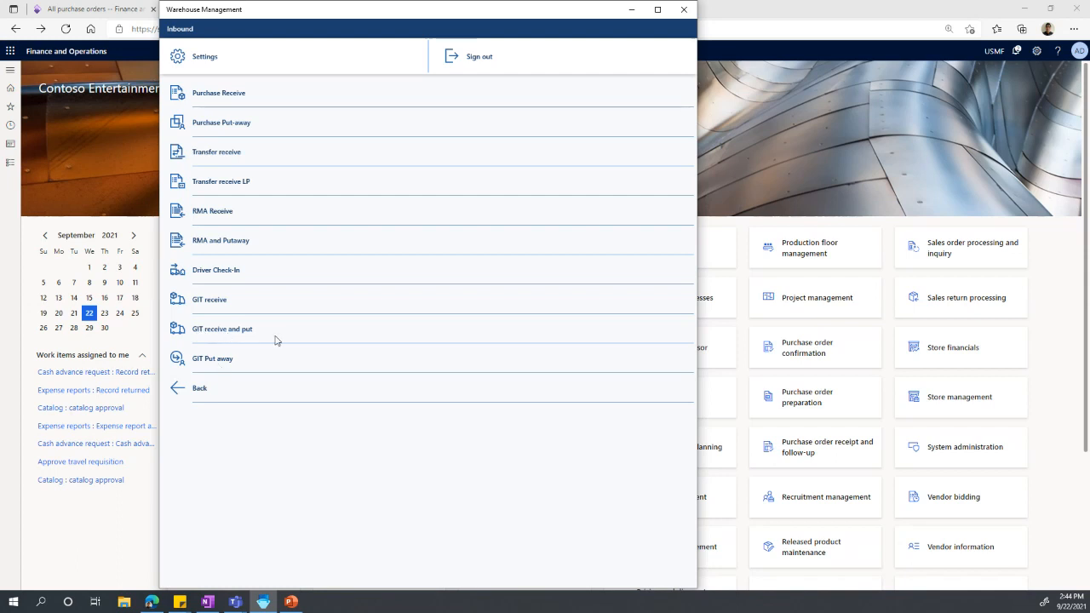
click(226, 330)
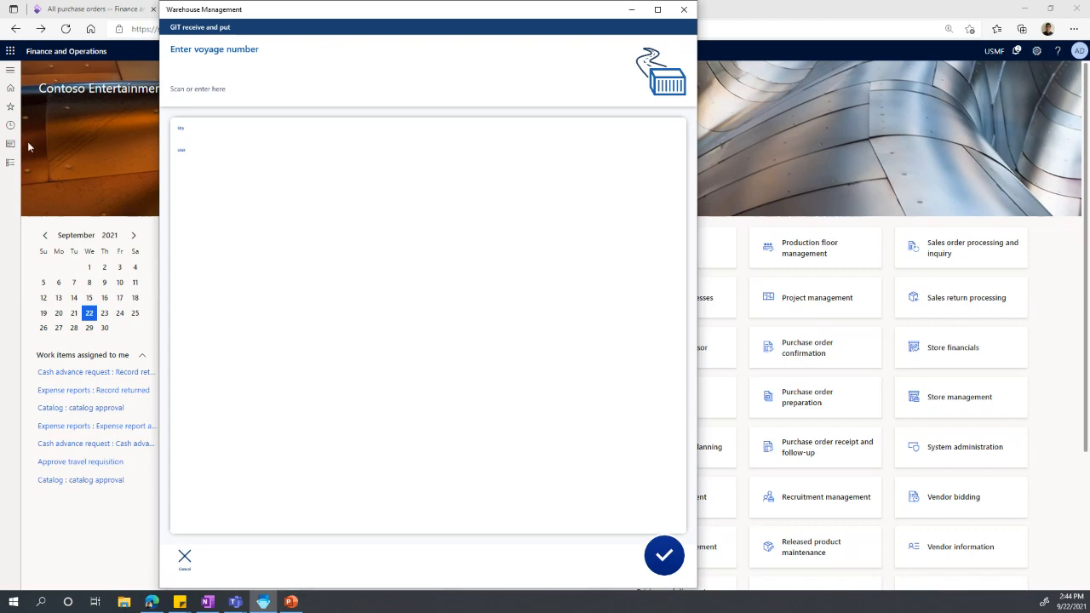
Step: Switch to Finance and Operations and open the list of all voyages to look up the voyage number
click(7, 164)
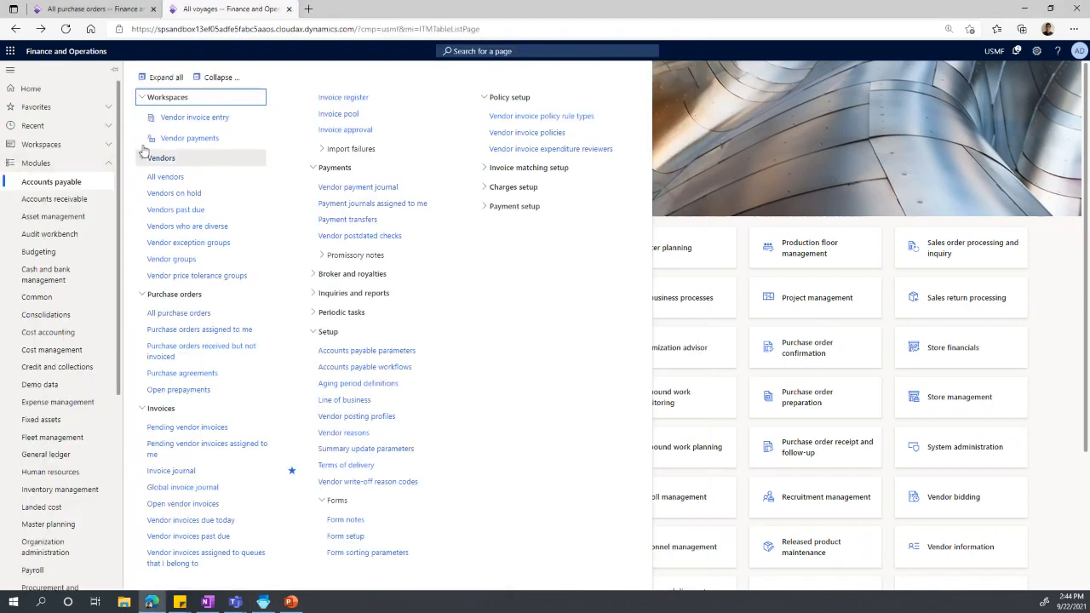
click(72, 108)
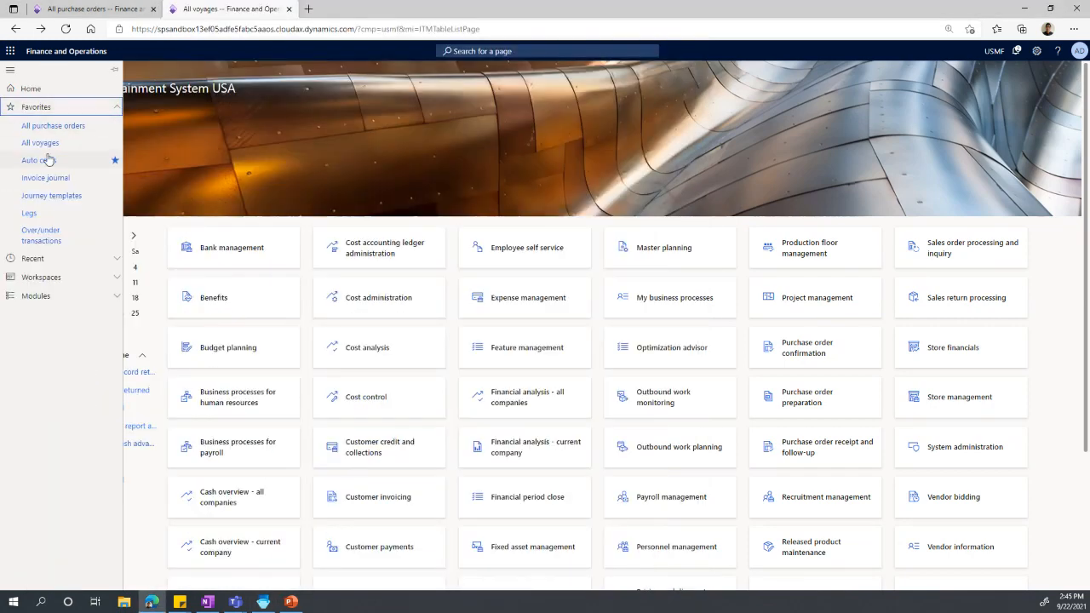
click(41, 147)
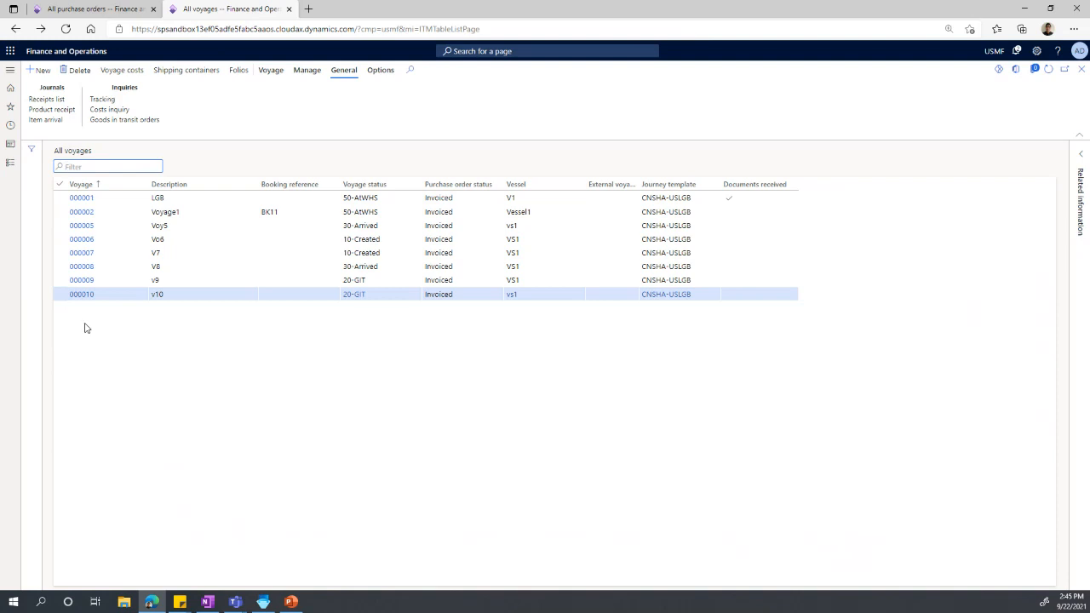
Step: Back in the Warehouse Management app, enter voyage 000010 and shipping container cnt1 for the goods receipt
key(alt+Tab)
click(209, 67)
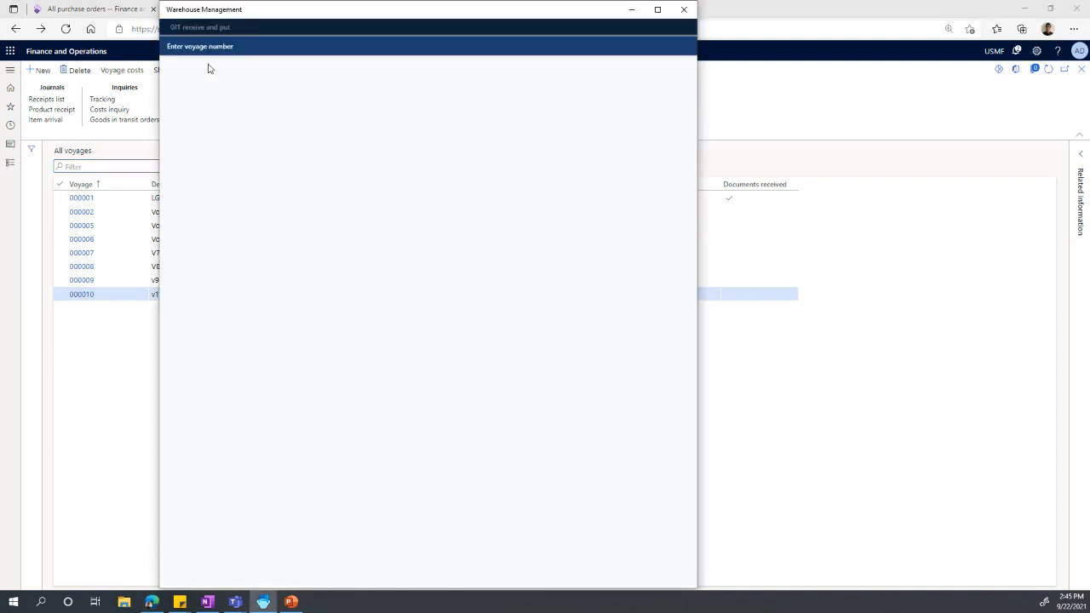
text(00)
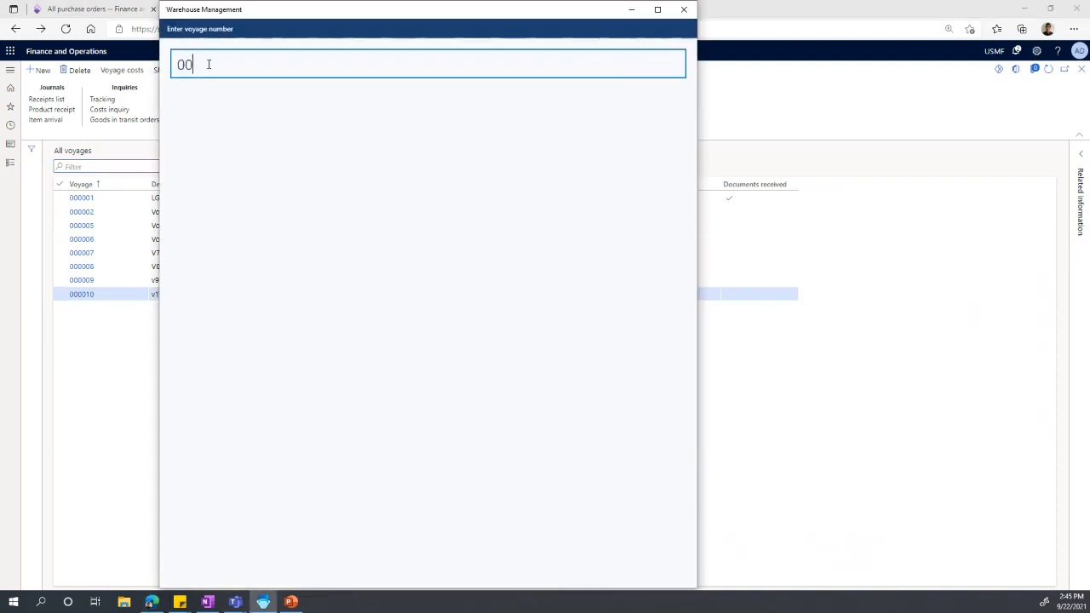
text(0010)
key(Return)
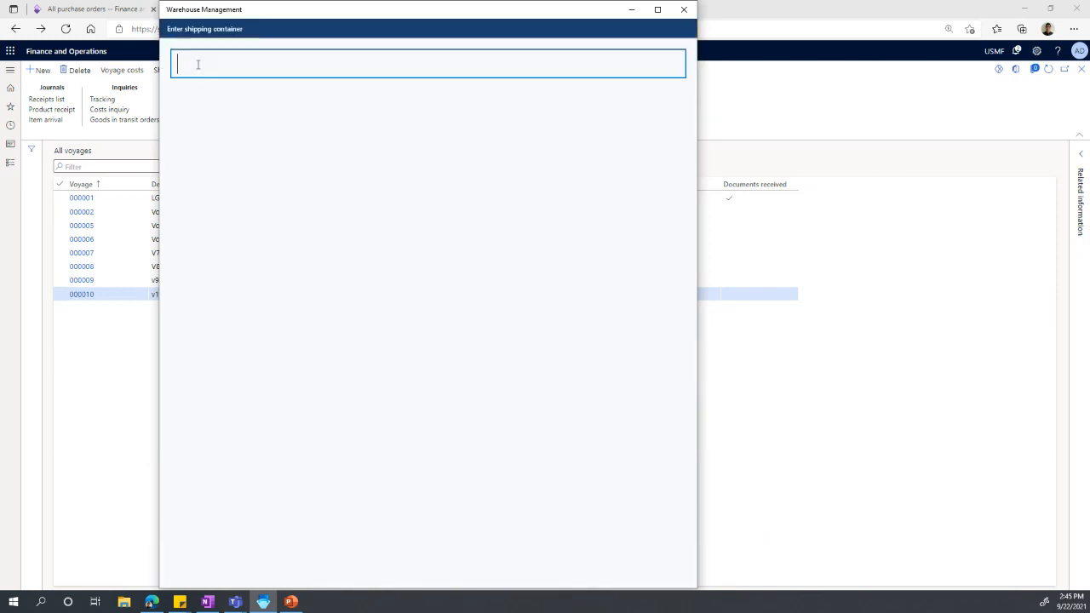
text(cnt1)
key(Return)
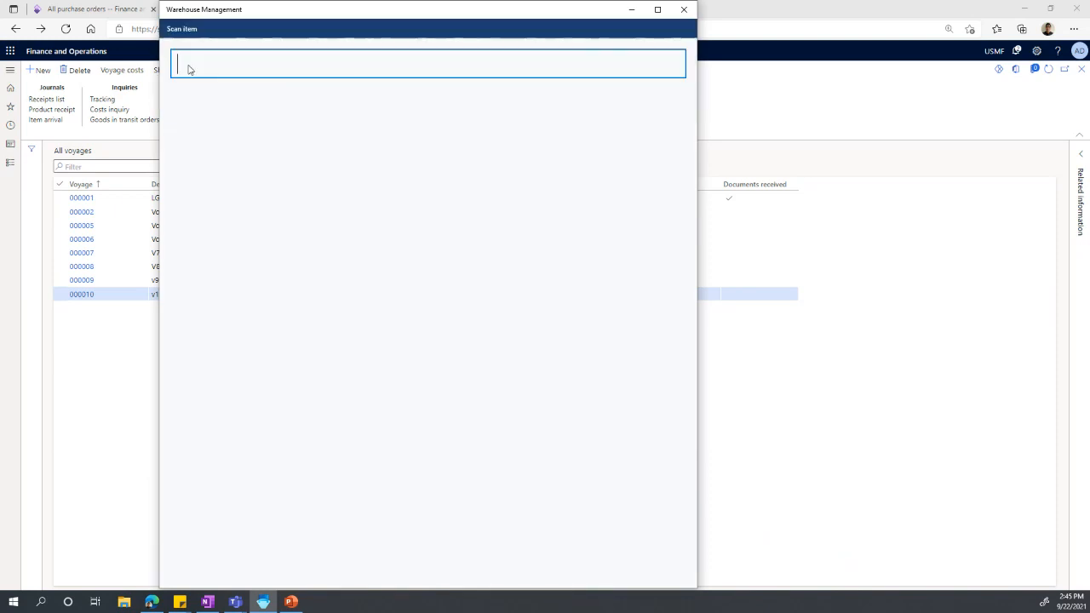
Step: Receive 100 pcs of item A0002 from the container and confirm the values
text(a0002)
key(Return)
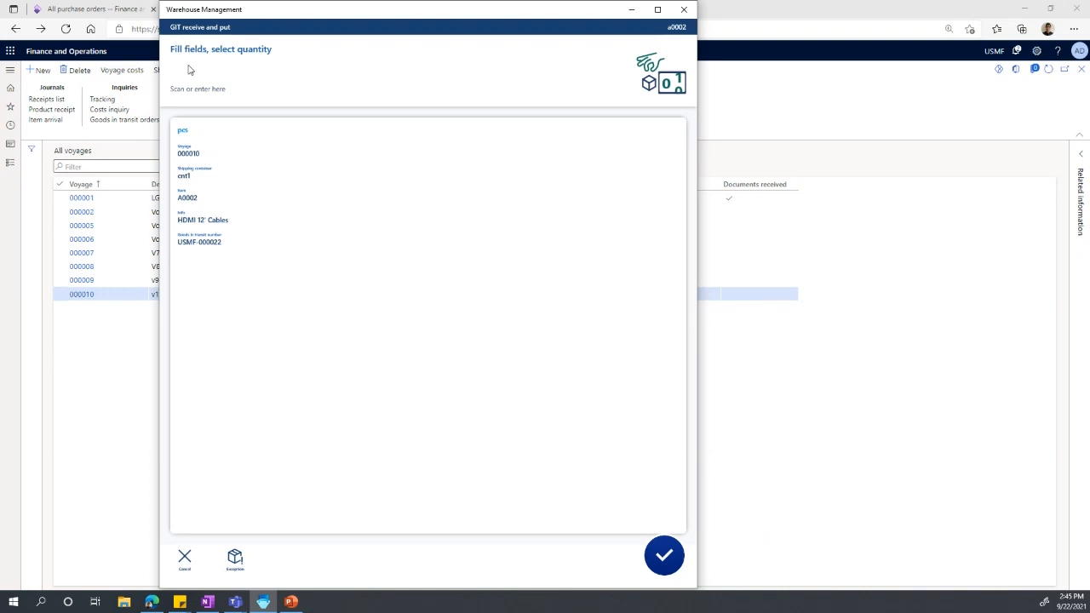
text(100)
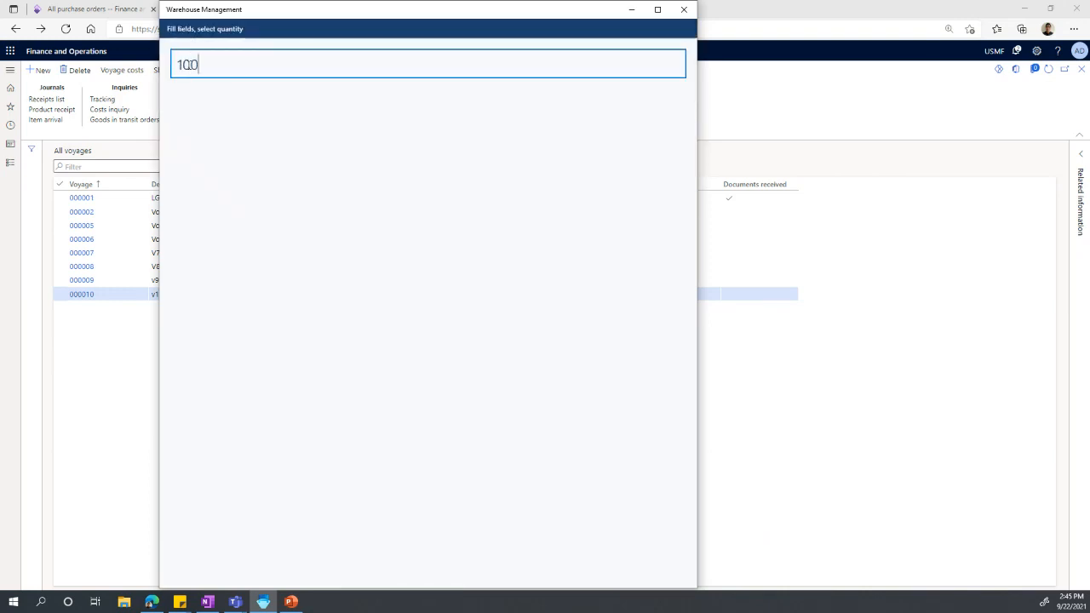
key(Return)
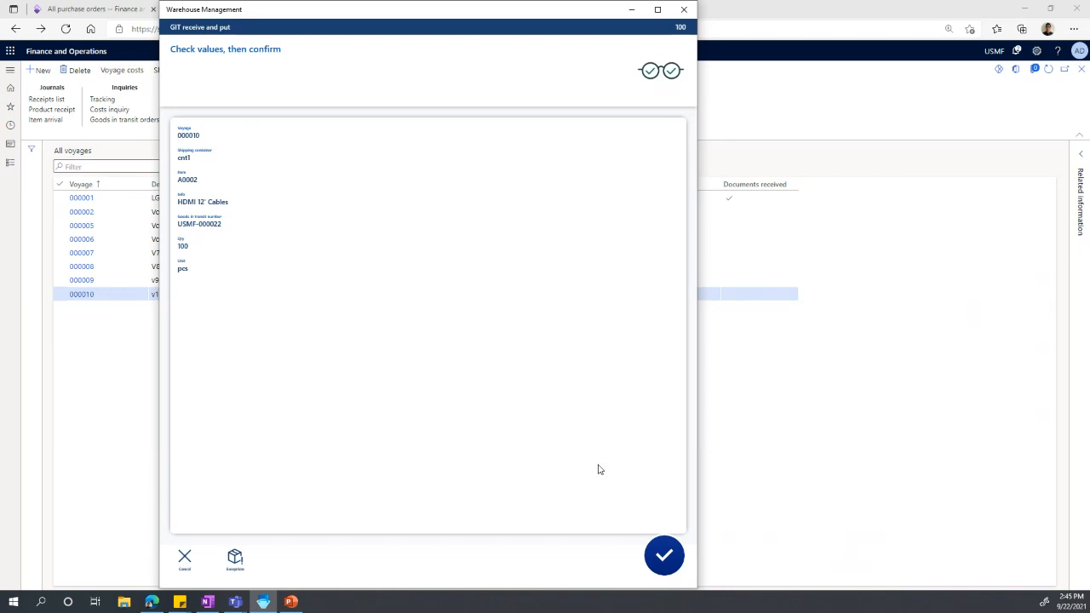
click(663, 557)
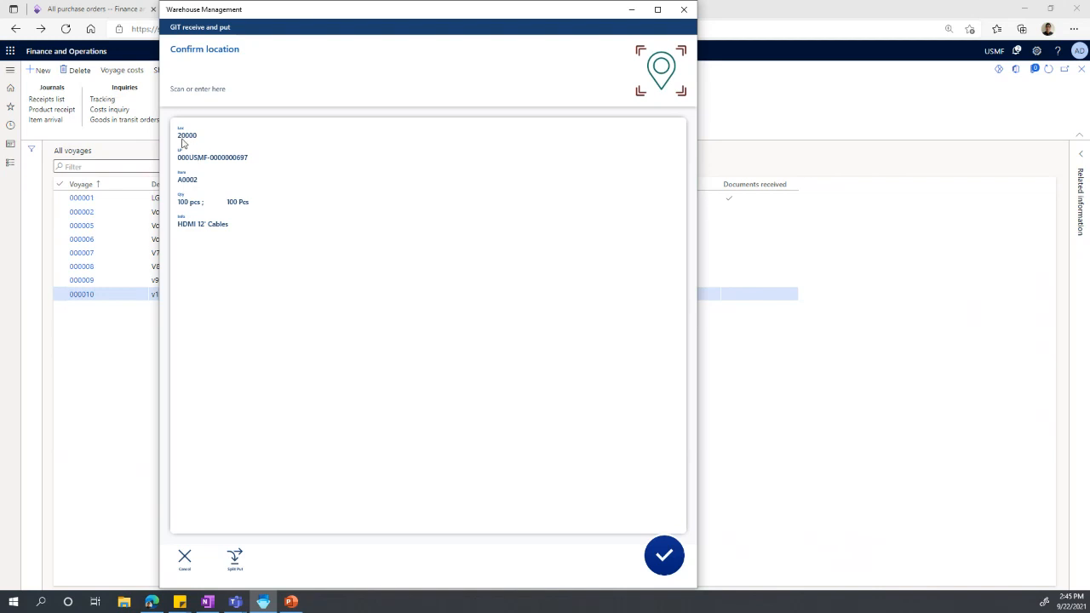
Step: Put the received A0002 items away by confirming location 20000
click(182, 75)
text(20)
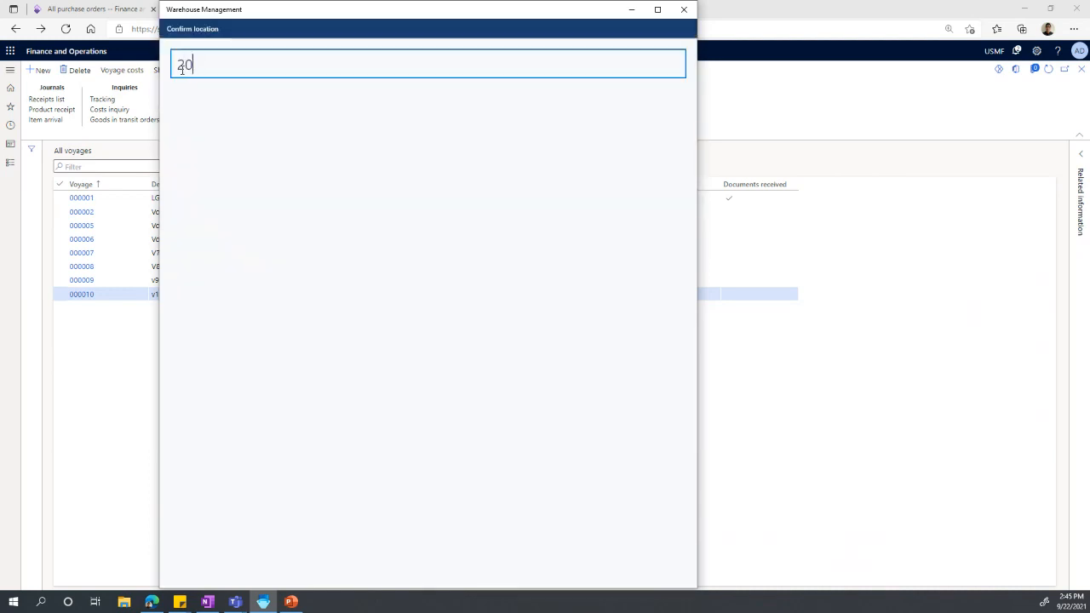
text(000)
key(Return)
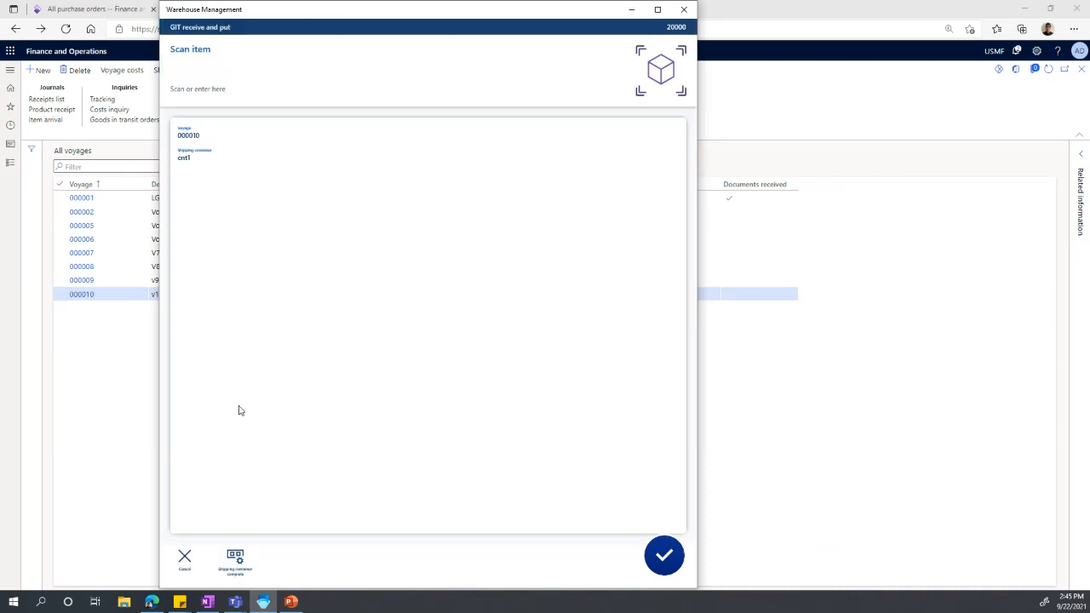
Step: Receive 50 pcs of item A0001 from container cnt1 and confirm the values
click(194, 72)
text(a)
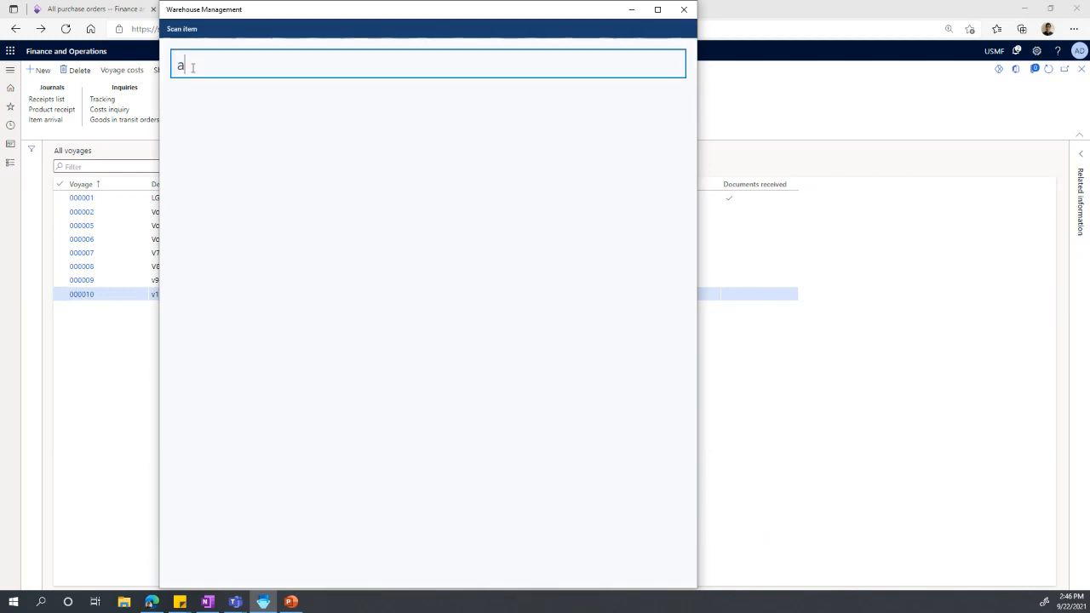
text(0001)
key(Return)
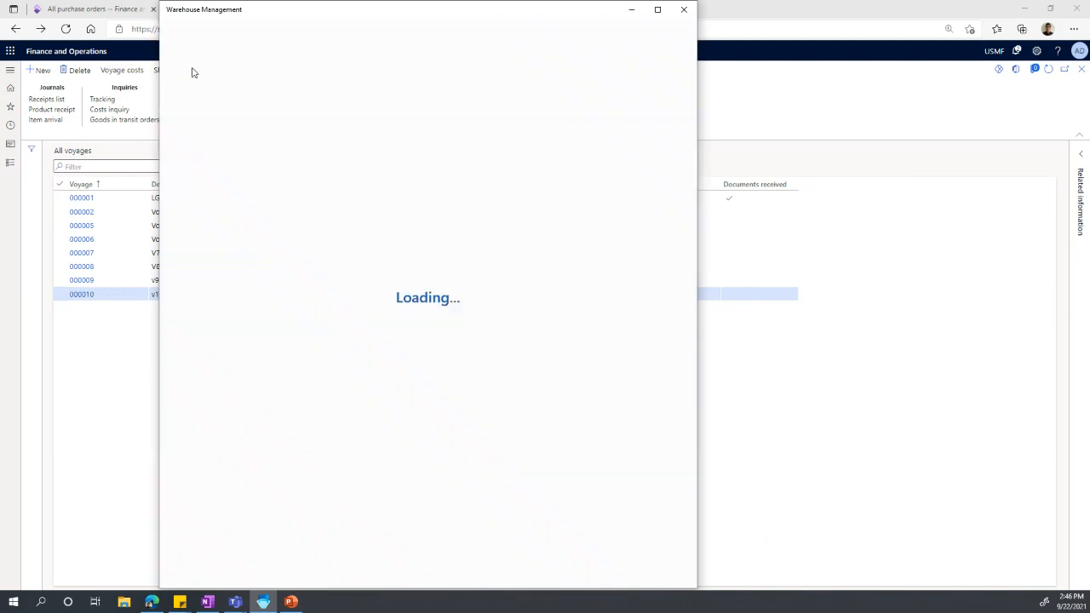
click(192, 73)
text(50)
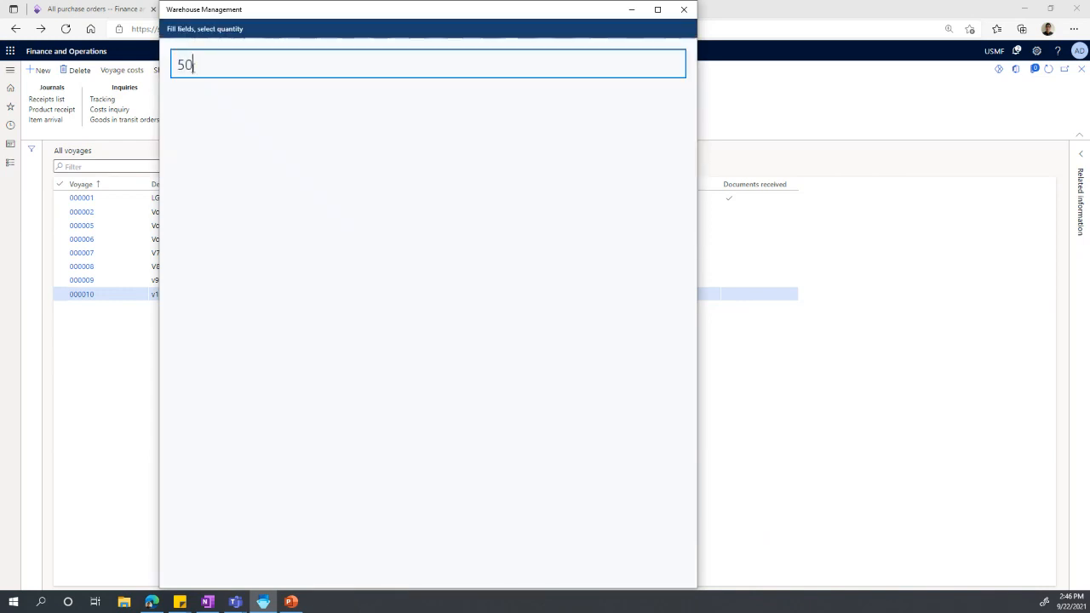
key(Return)
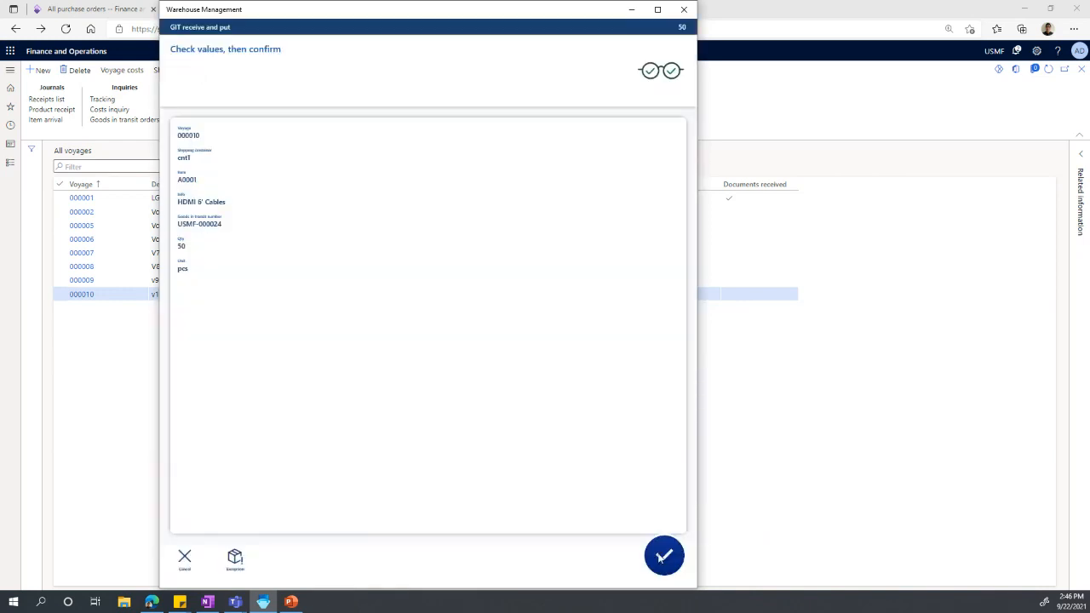
click(664, 557)
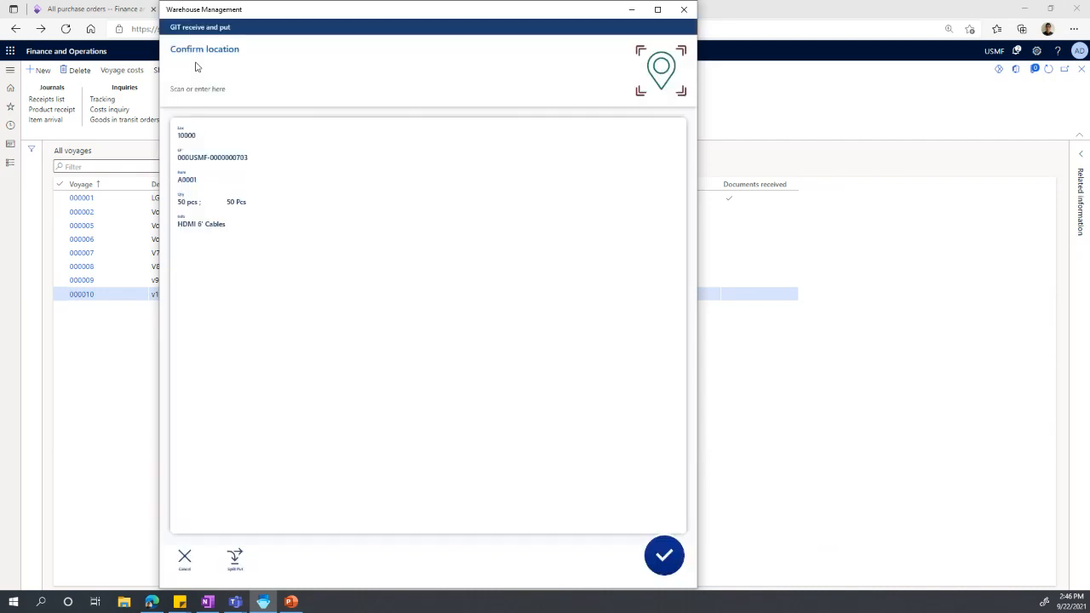
Step: Put the received A0001 items from container cnt1 away by confirming location 10000
click(191, 73)
text(10000)
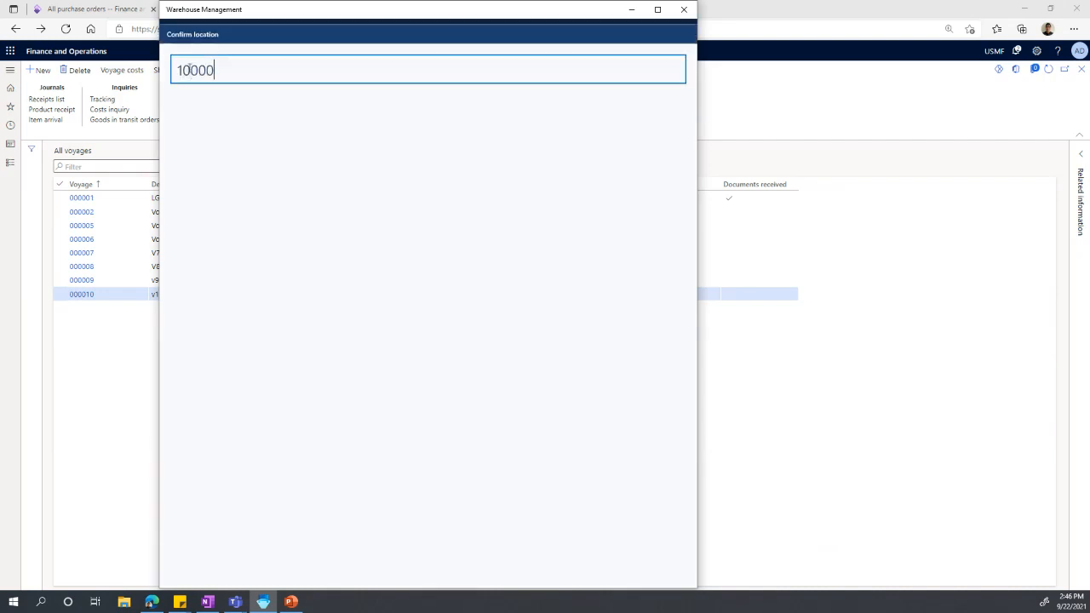
key(Return)
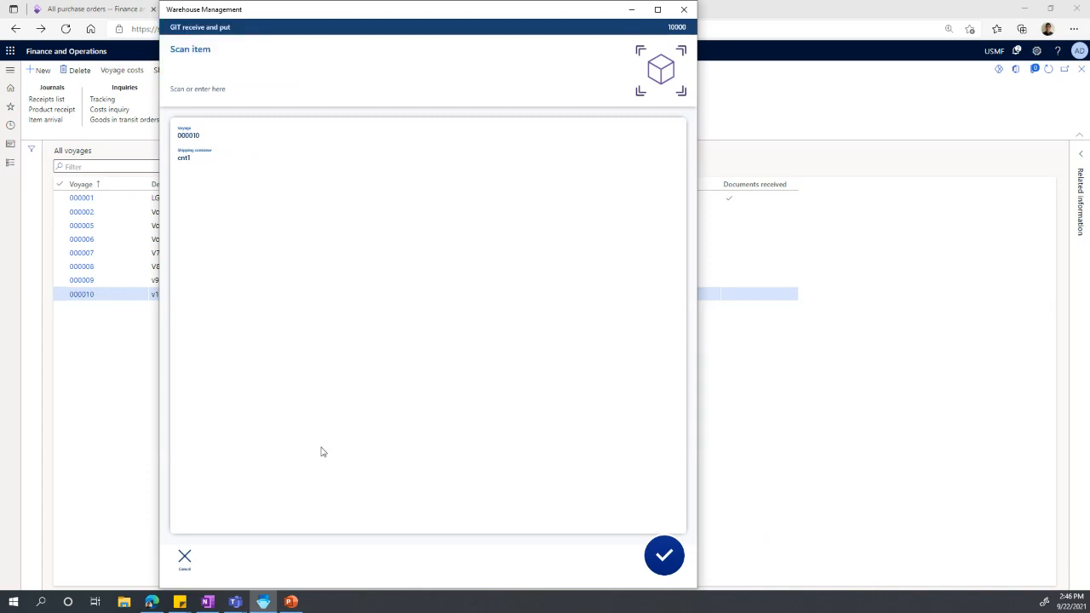
Step: Leave the cnt1 receipt and start a new GIT receive and put for voyage 000010, shipping container cnt2
click(184, 559)
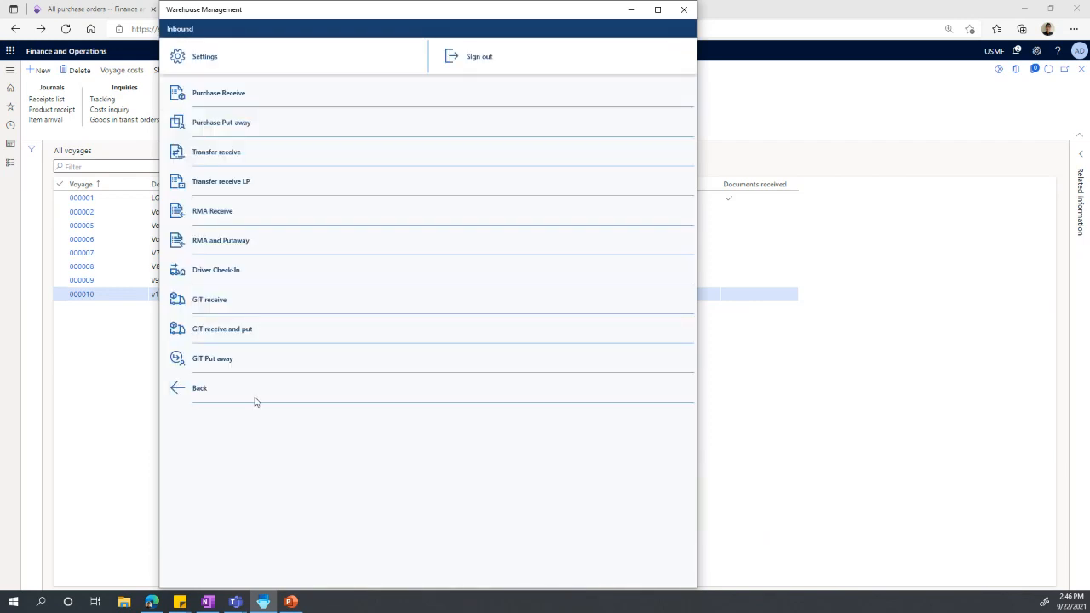
click(227, 330)
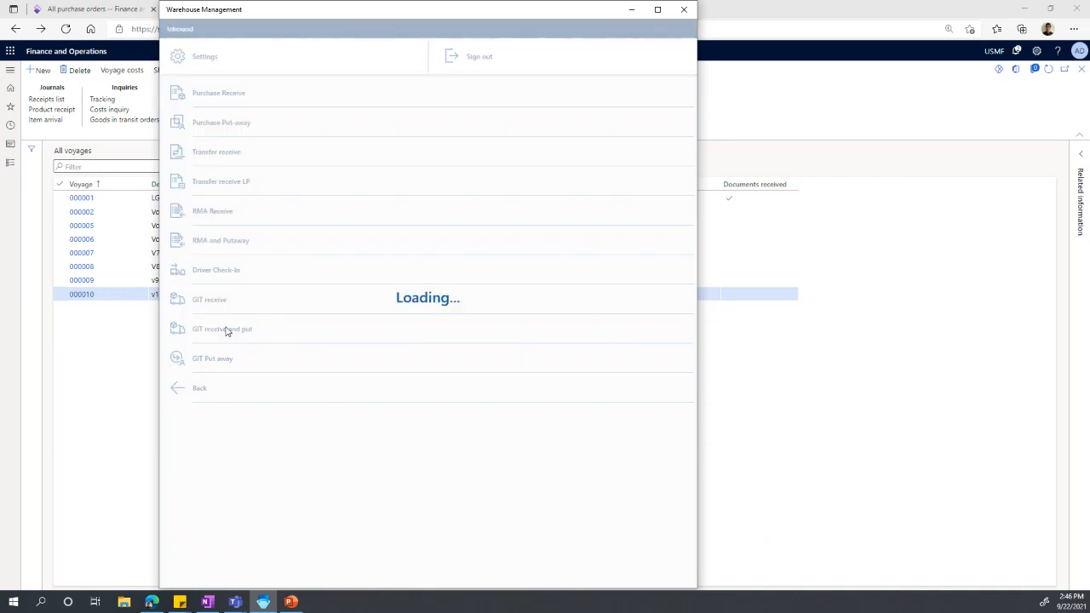
click(187, 73)
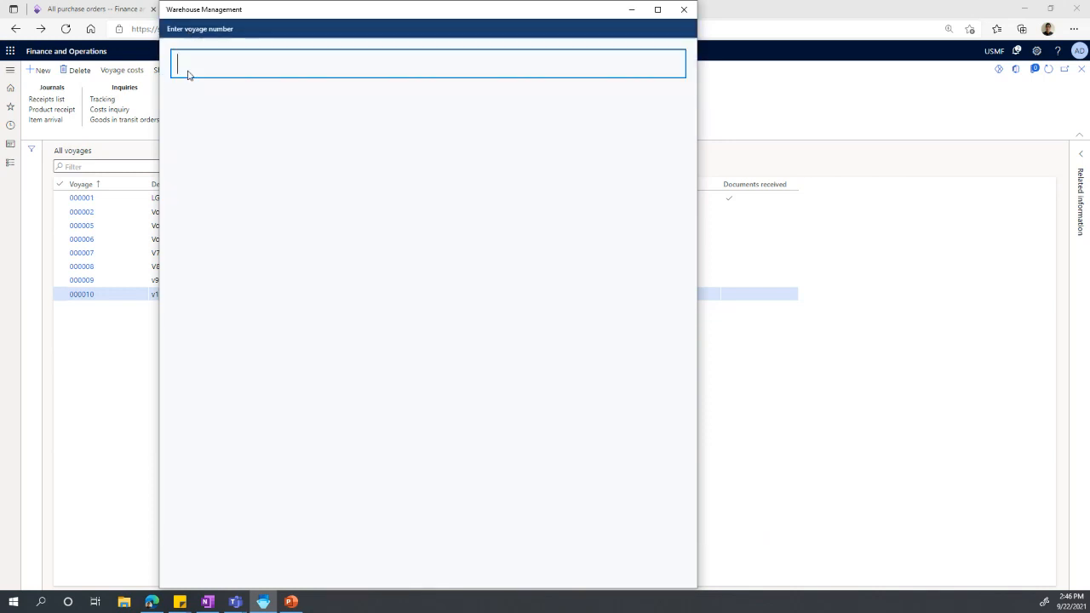
text(000010)
key(Return)
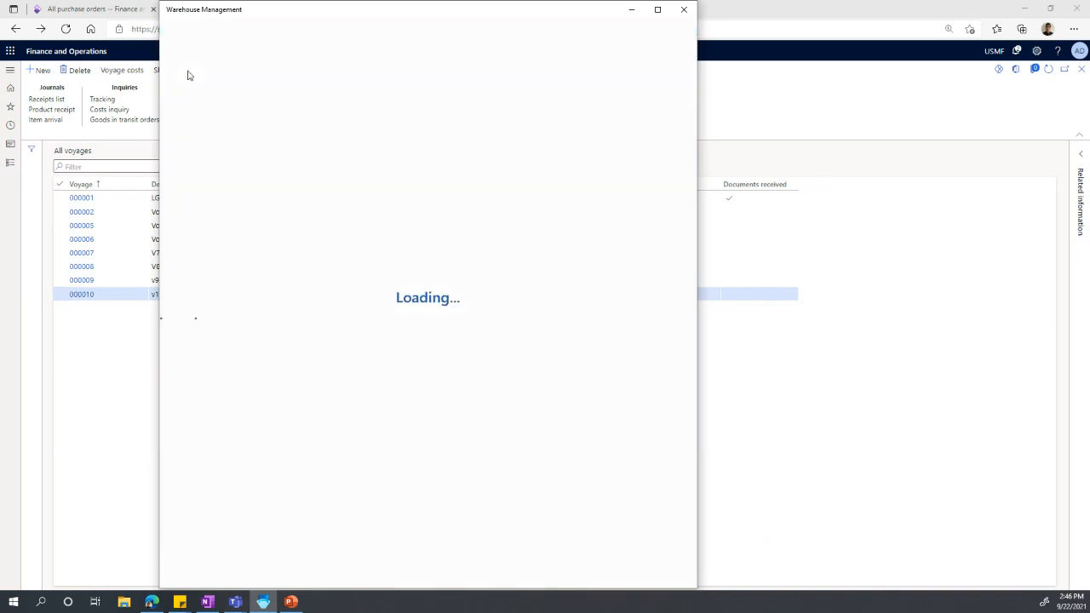
text(cnt2)
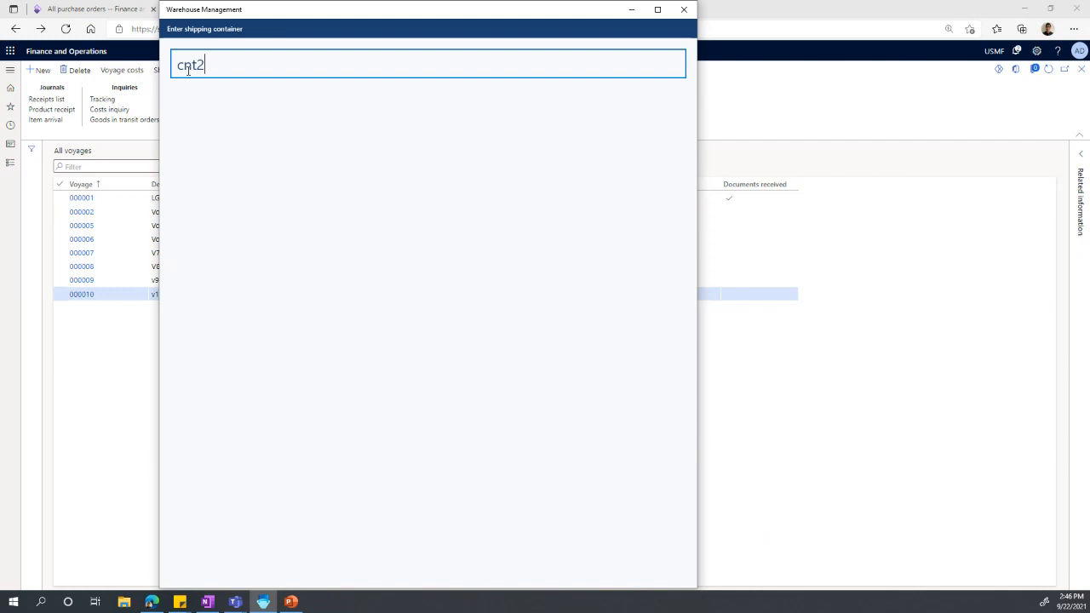
key(Return)
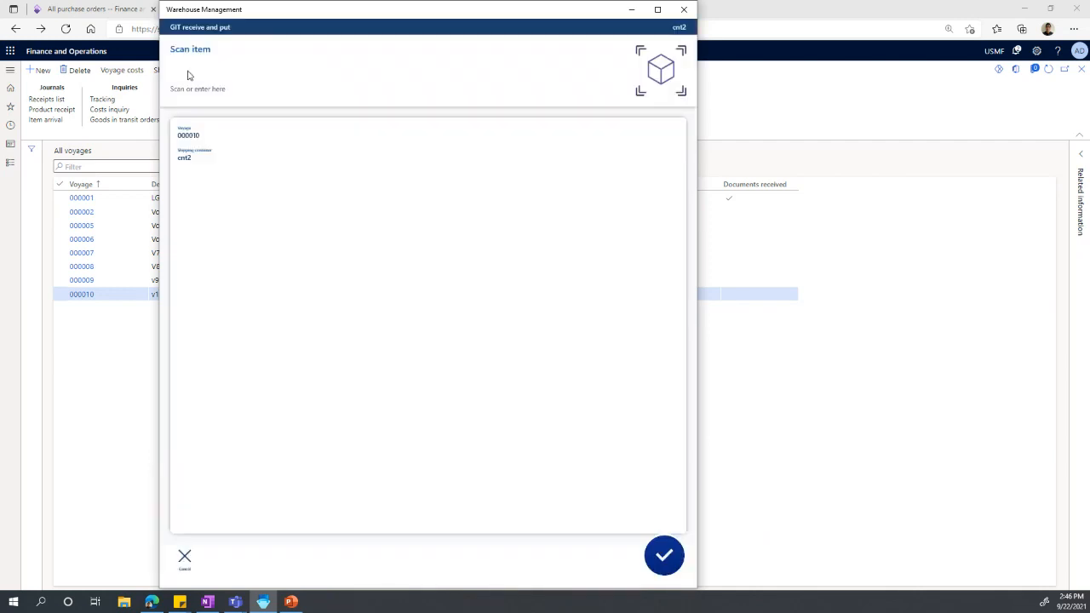
Step: Receive 45 pcs of item A0001 from container cnt2 and confirm the values
click(188, 75)
text(a0001)
key(Return)
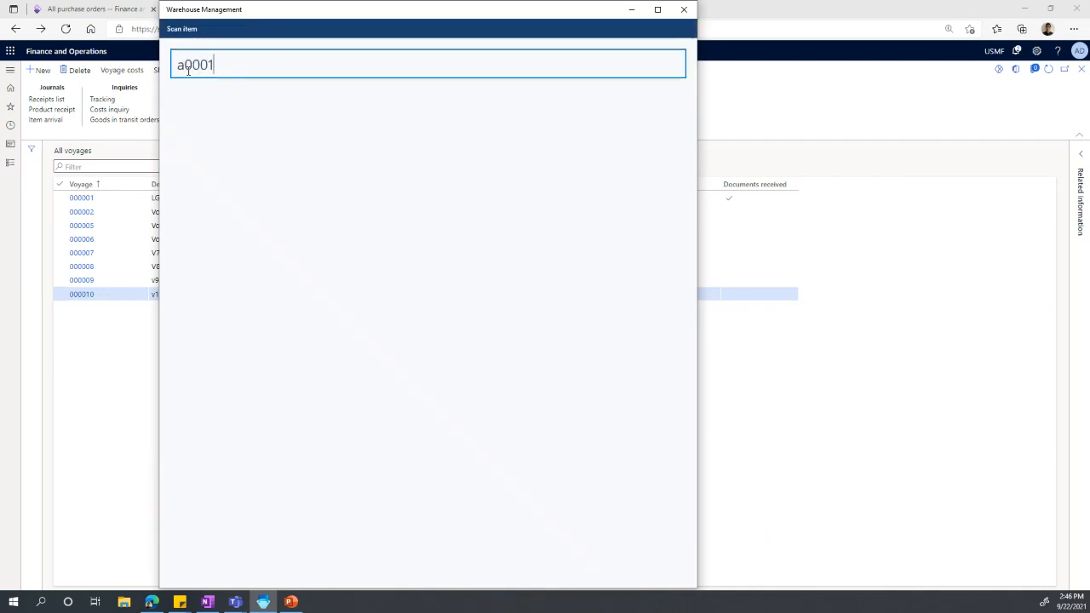
click(188, 75)
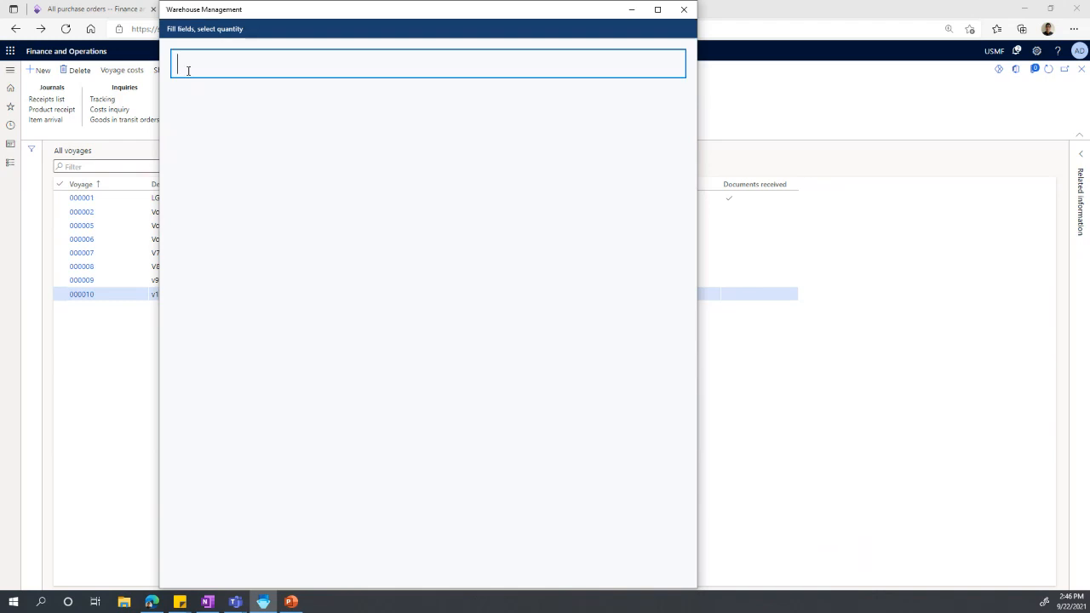
text(45)
key(Return)
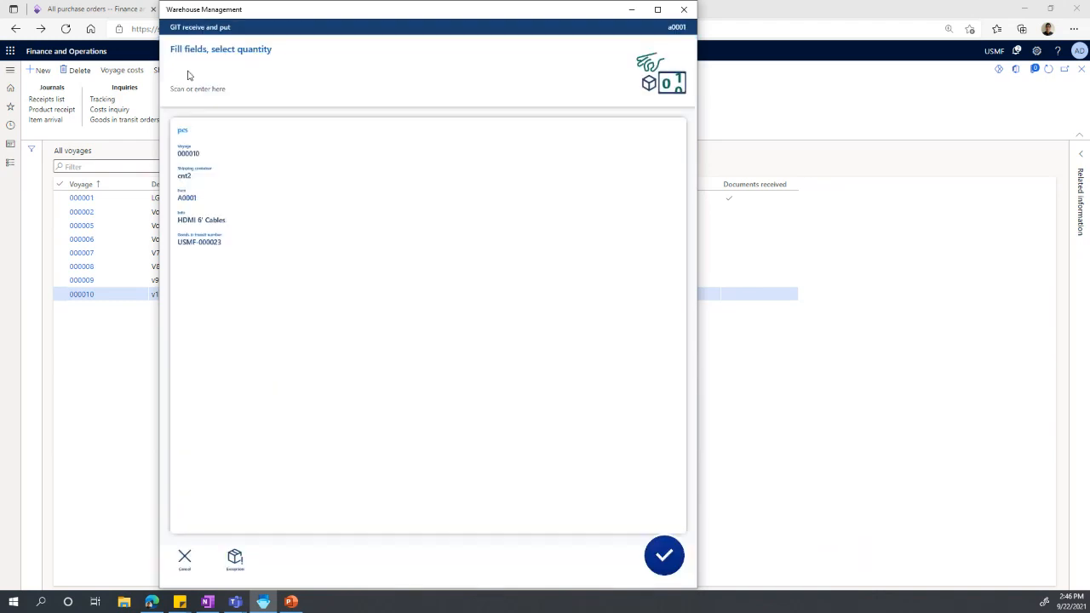
click(666, 555)
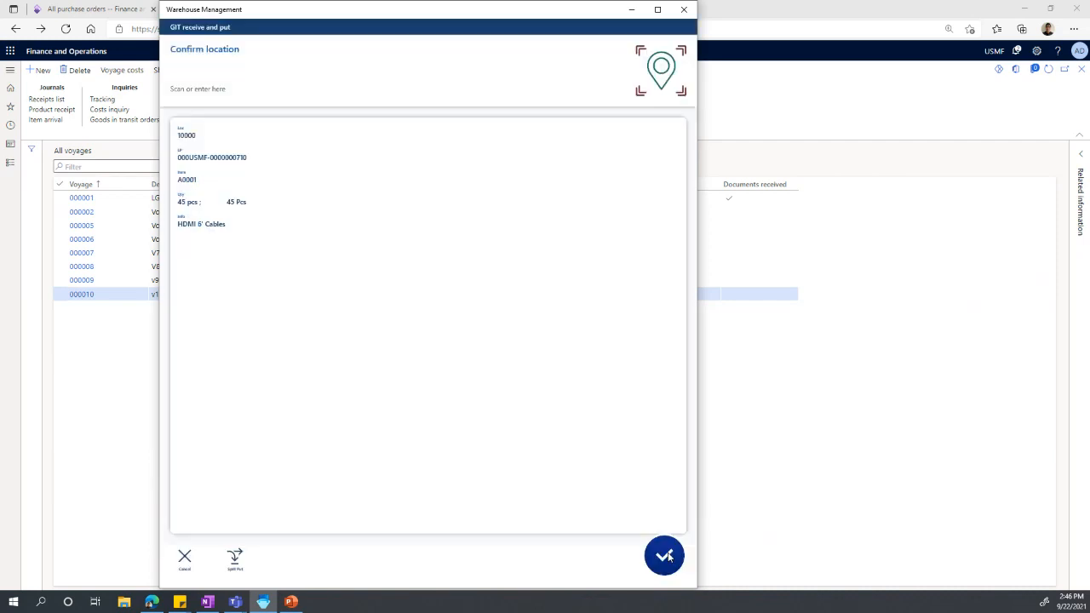
Step: Put the cnt2 items away in location 10000, and mark the shipping container complete with an under delivery generated
click(183, 66)
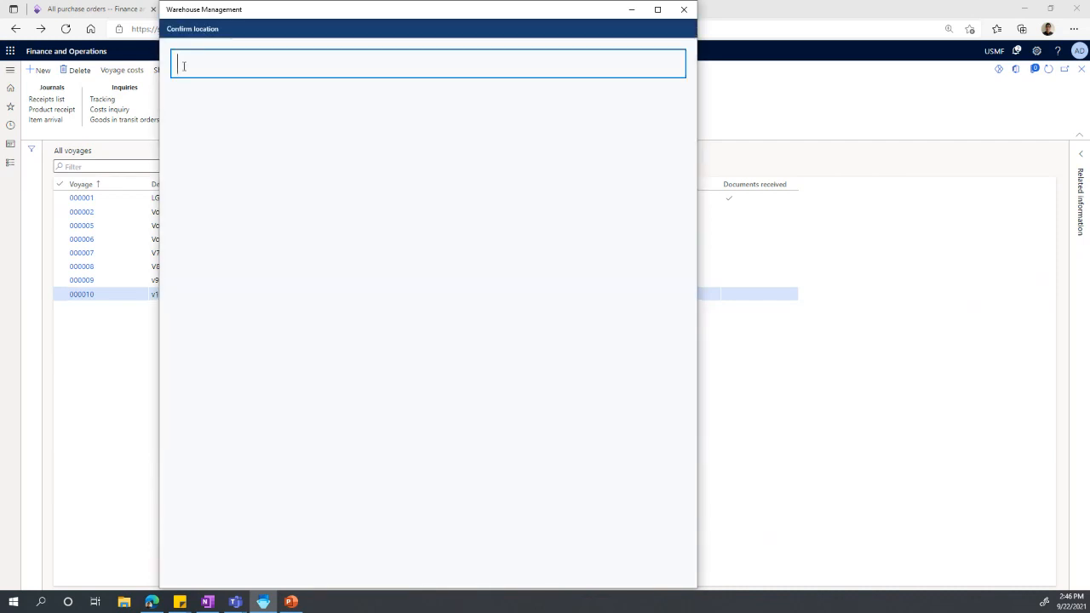
text(1000)
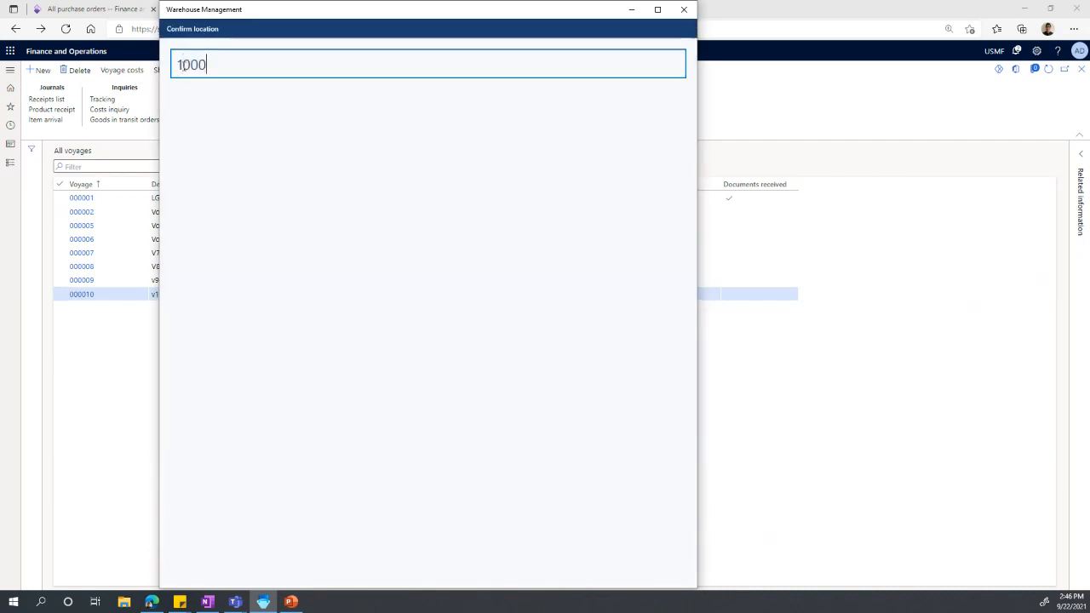
text(0)
key(Return)
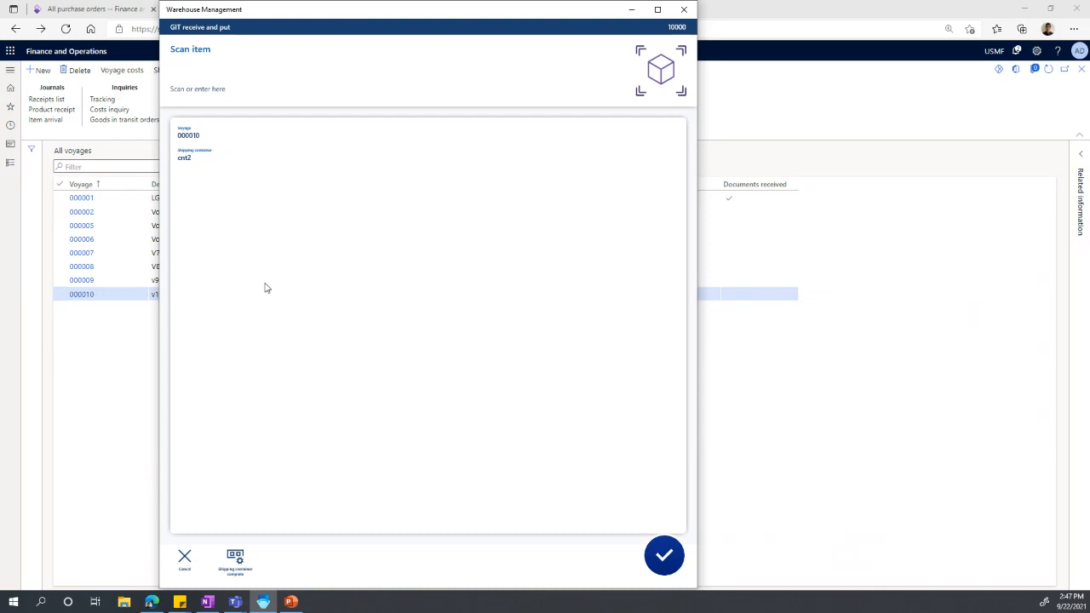
click(236, 564)
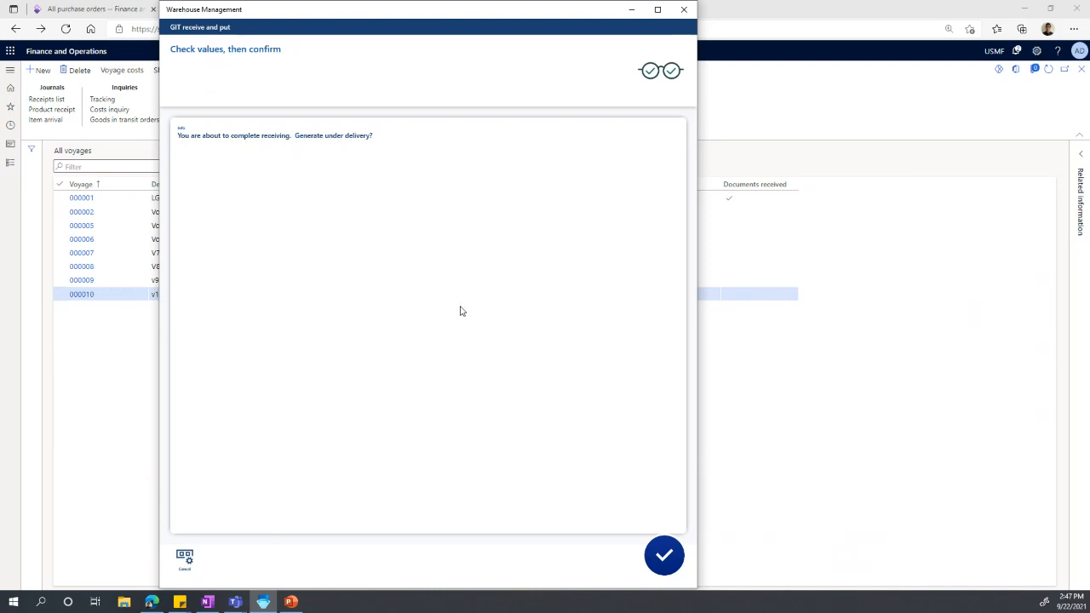
click(664, 556)
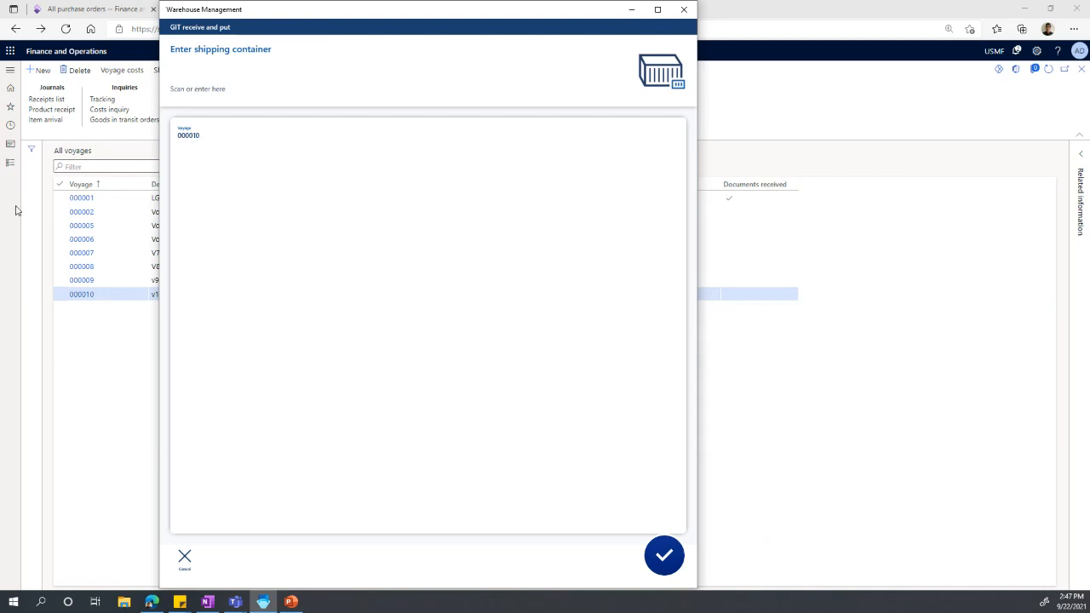
Step: Switch to Finance and Operations and select the voyage 000010 line in the landed cost over/under transactions
click(12, 167)
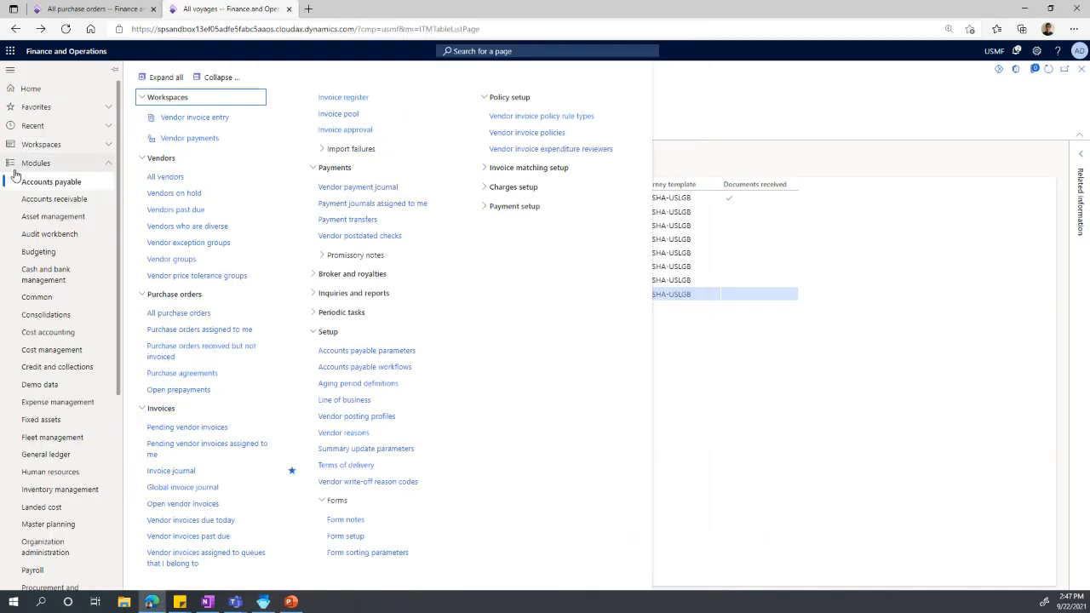
click(51, 509)
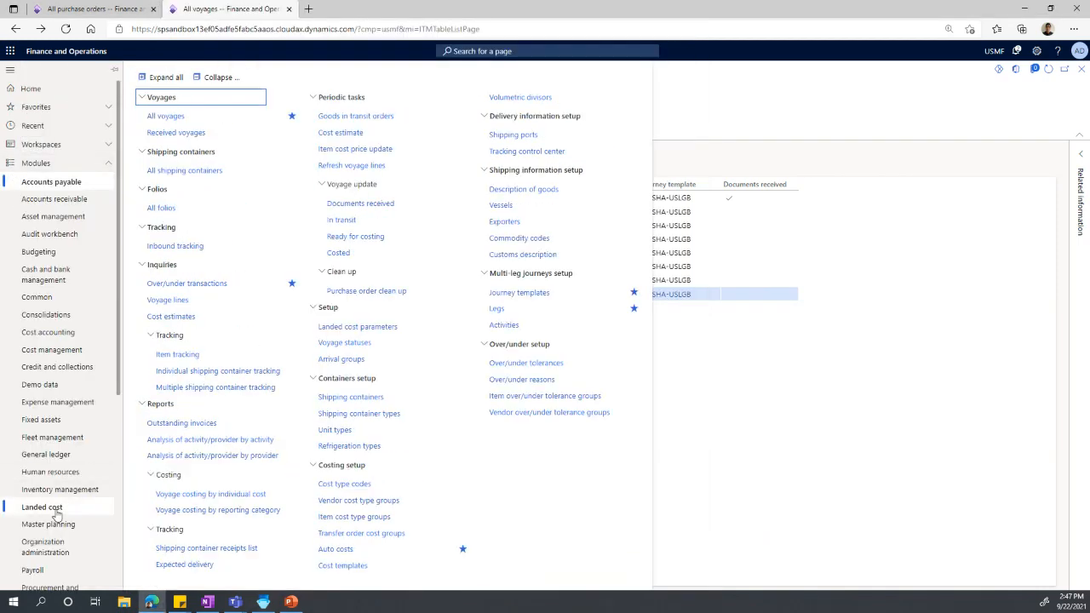
click(233, 284)
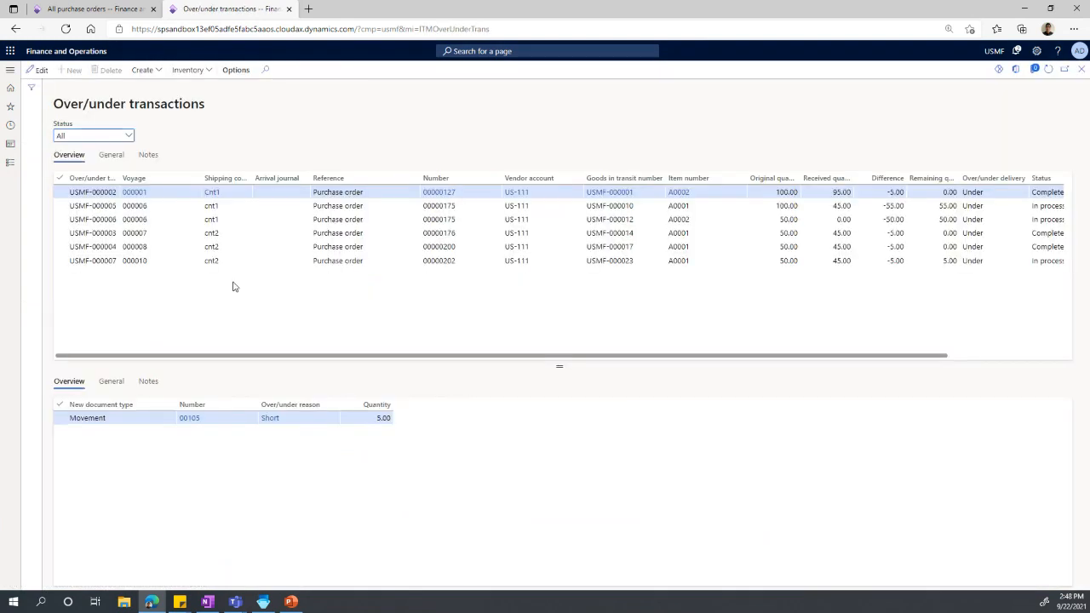
click(251, 260)
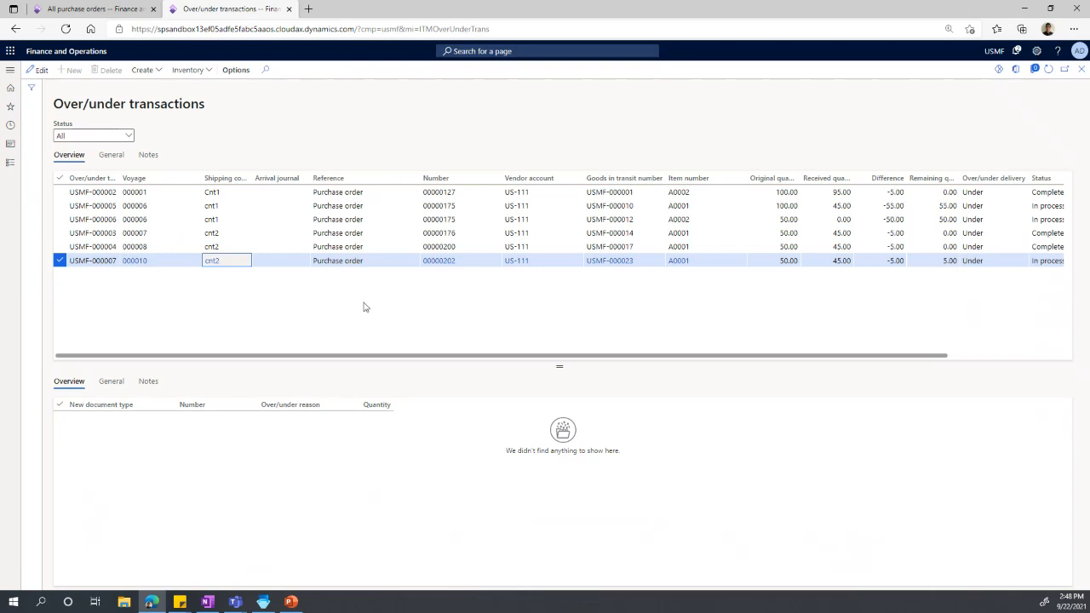
click(872, 260)
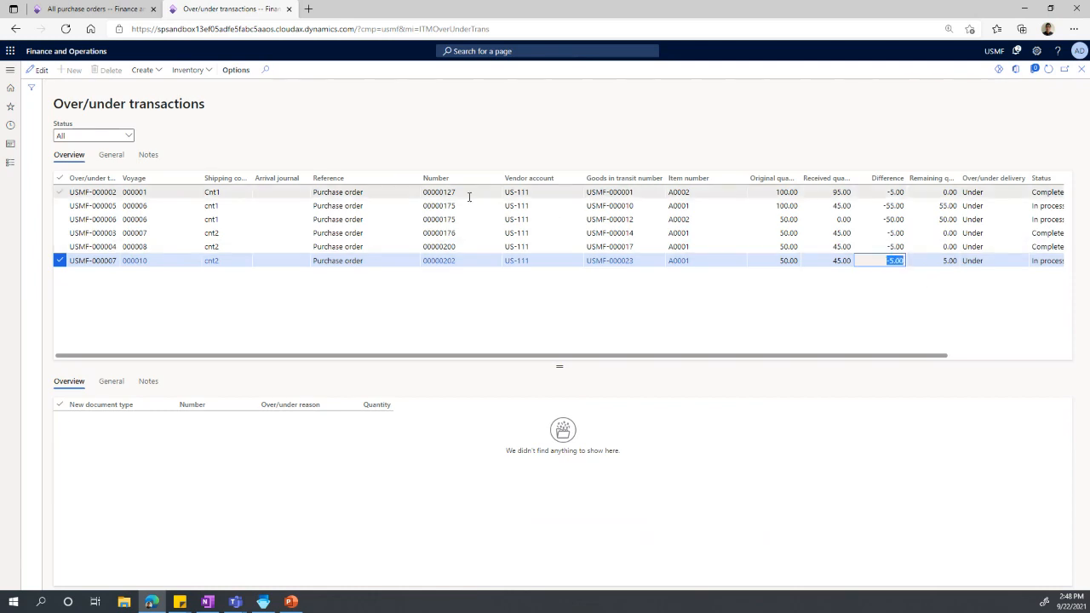
mouse_move(469, 196)
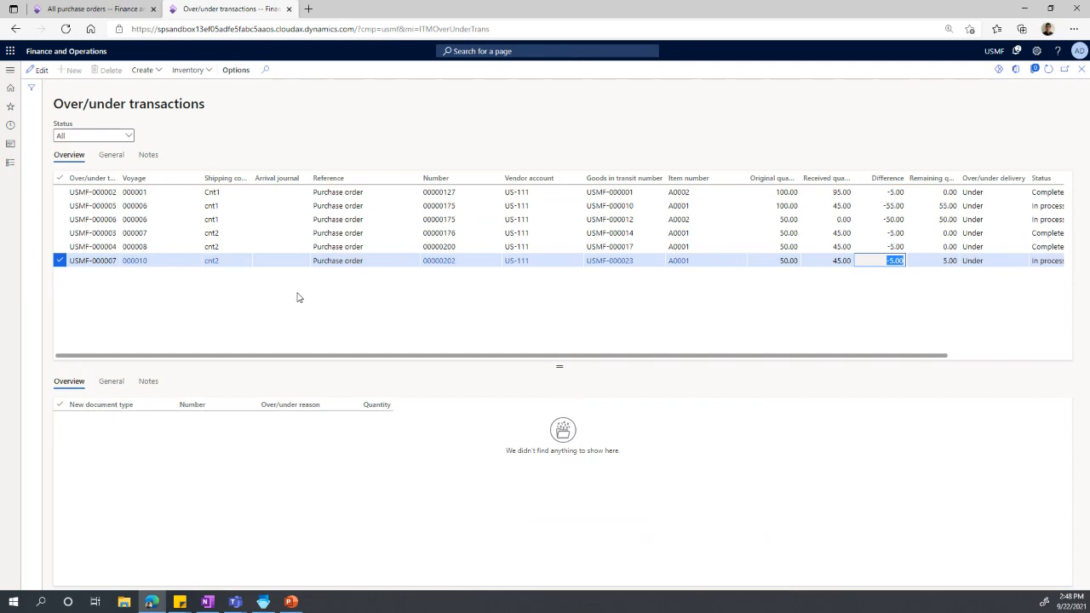
Step: Create a movement for the selected under delivery with quantity 5.00 and over/under reason Short
click(150, 71)
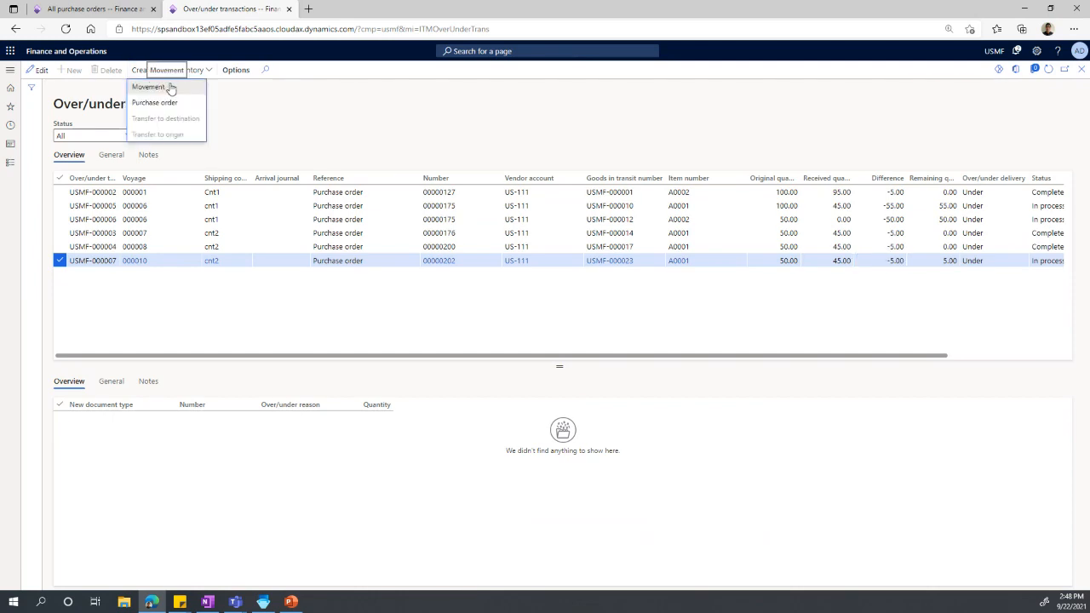
click(172, 90)
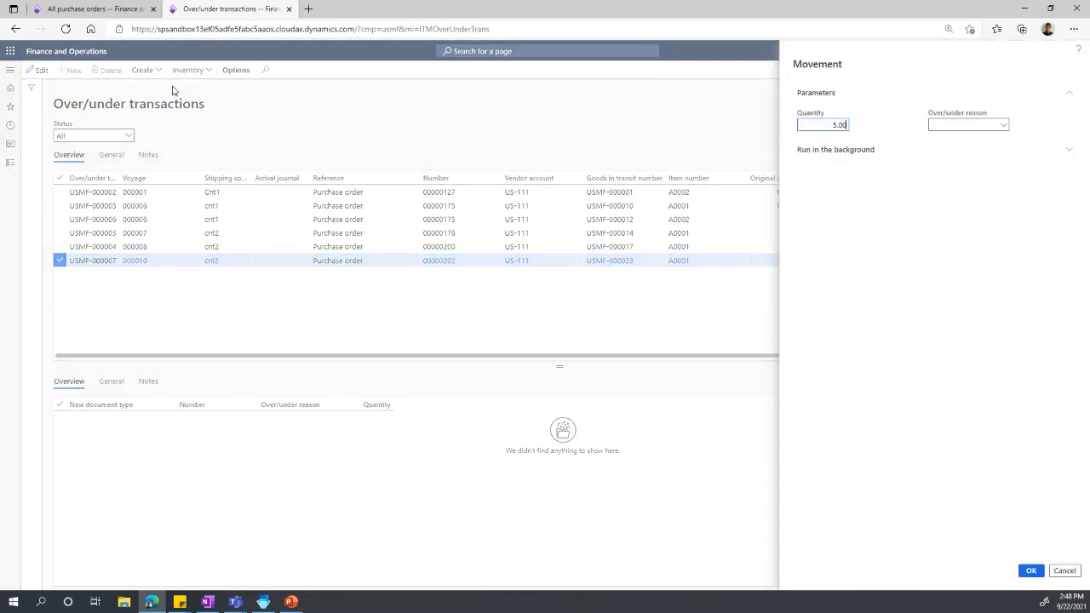
click(1002, 125)
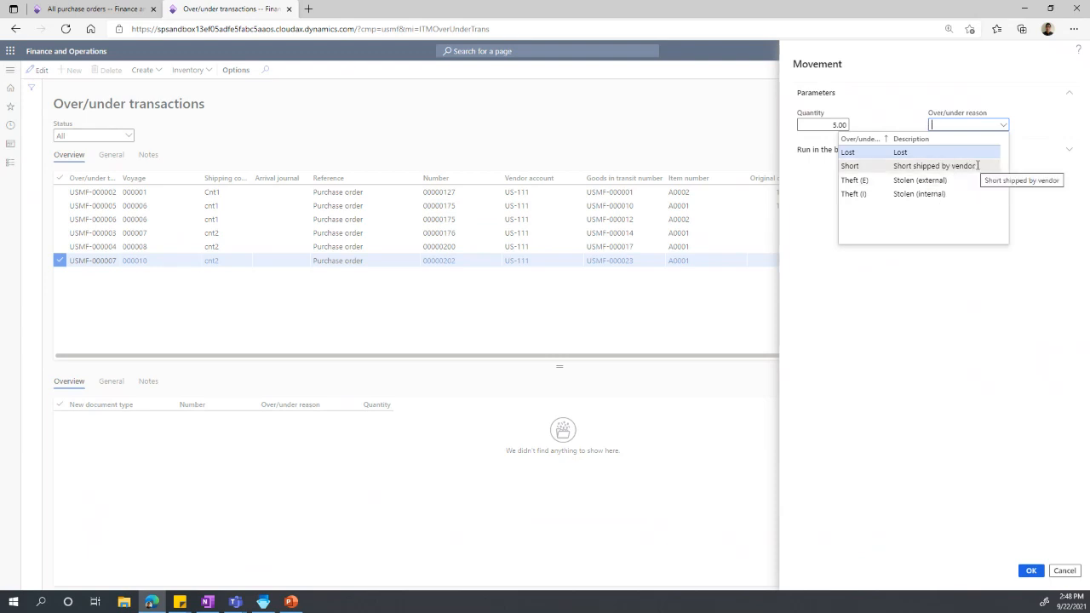
click(937, 166)
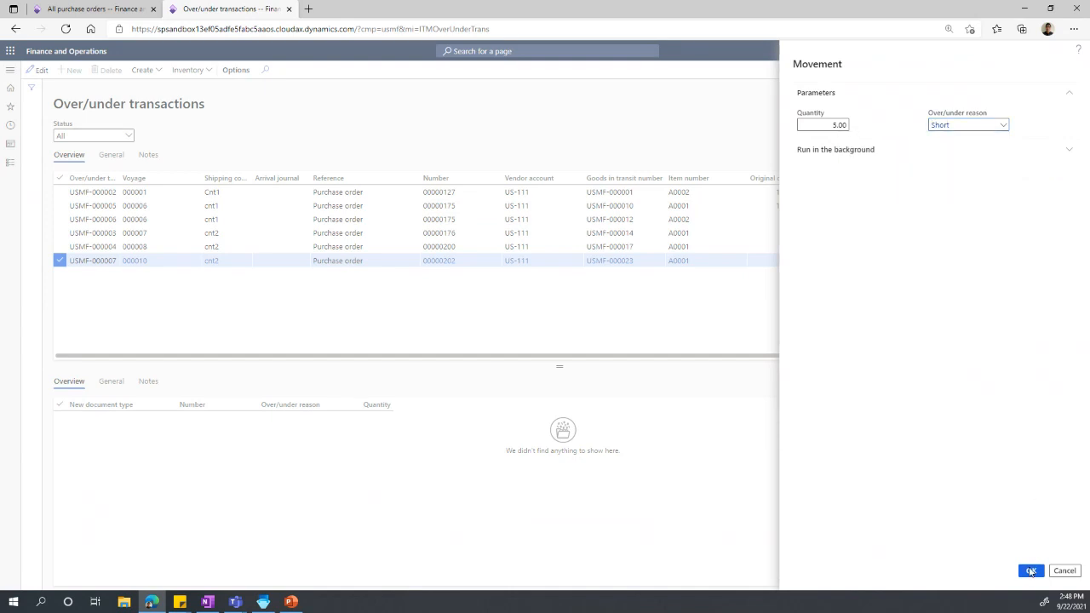
click(1030, 571)
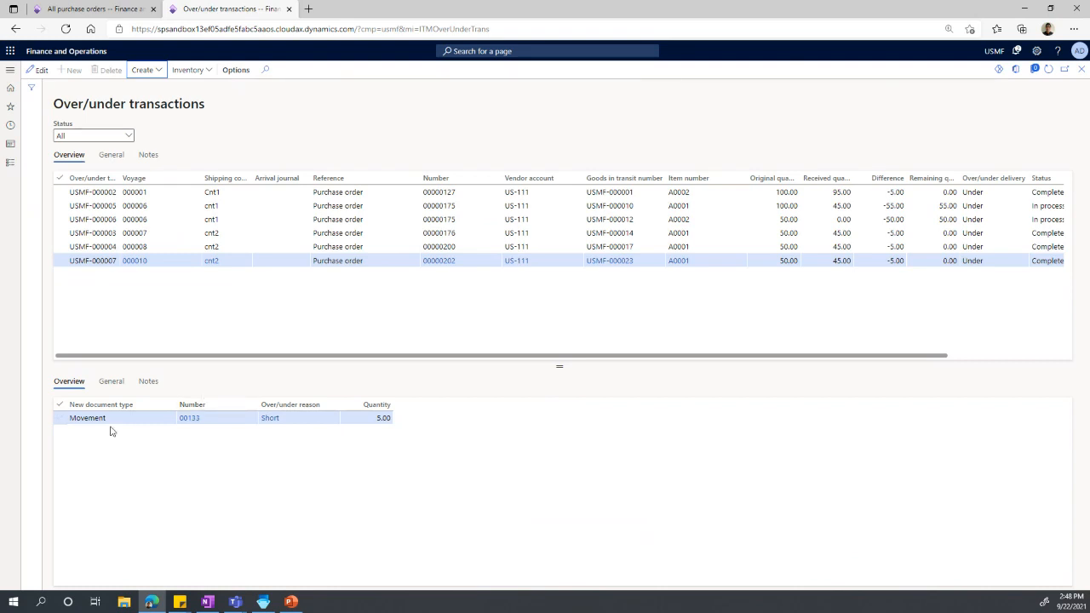
Step: Open the new movement journal and view the inventory transactions of its A0001 line
click(191, 424)
click(191, 420)
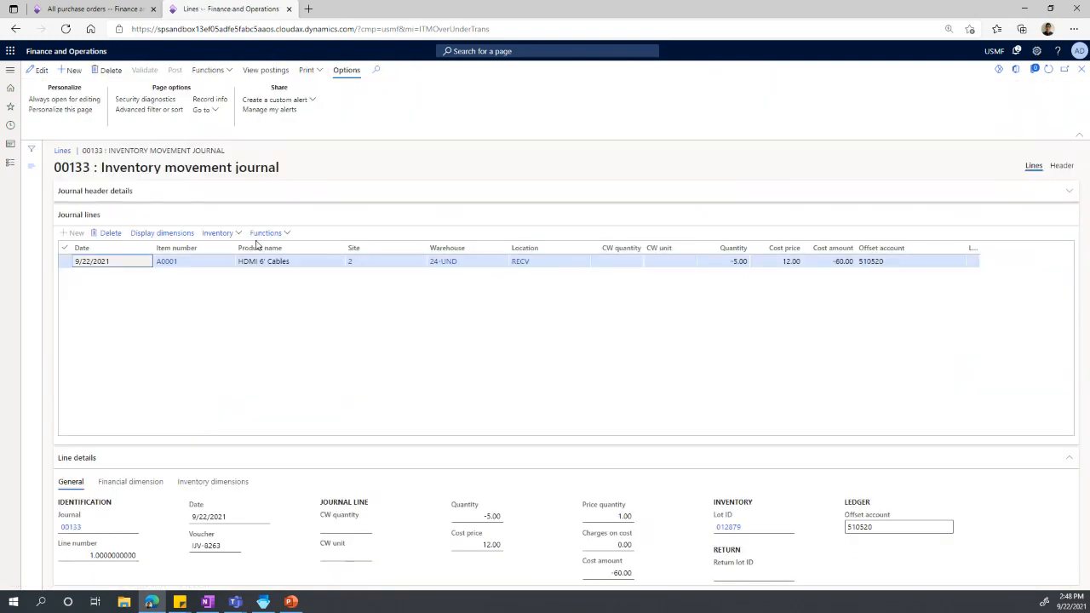
click(224, 234)
click(230, 255)
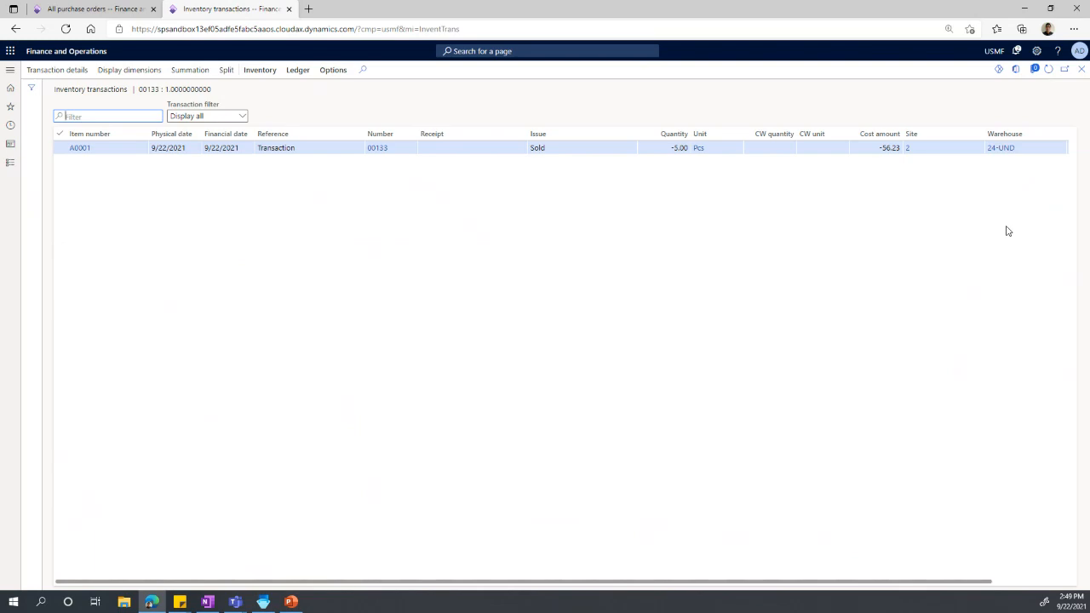
Step: Return to the dashboard, open the landed cost journey templates and view the lines of the CNSHA-USLGB template
key(Escape)
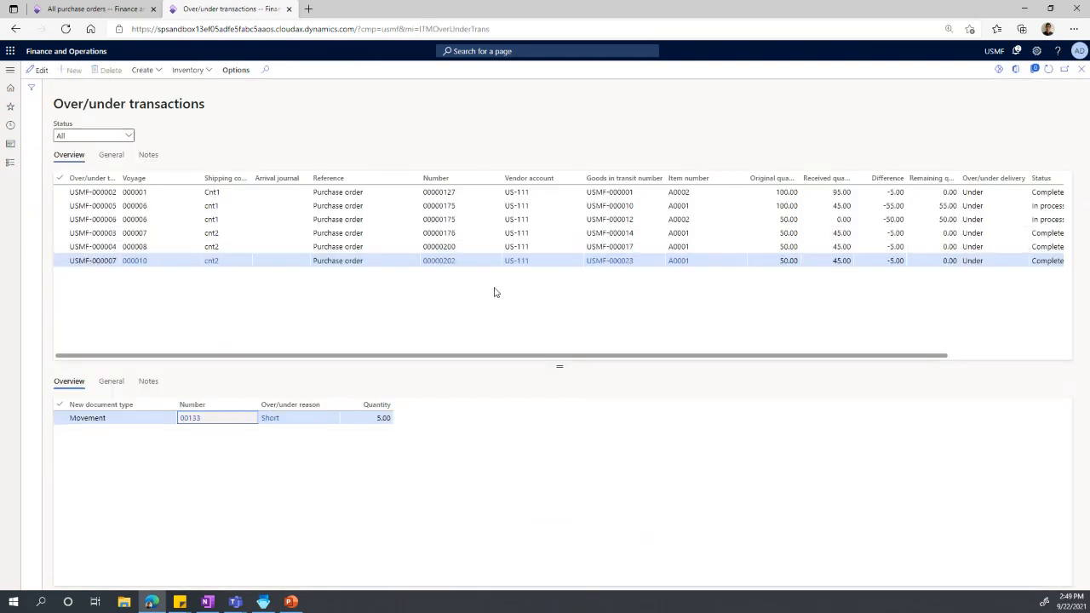
key(Escape)
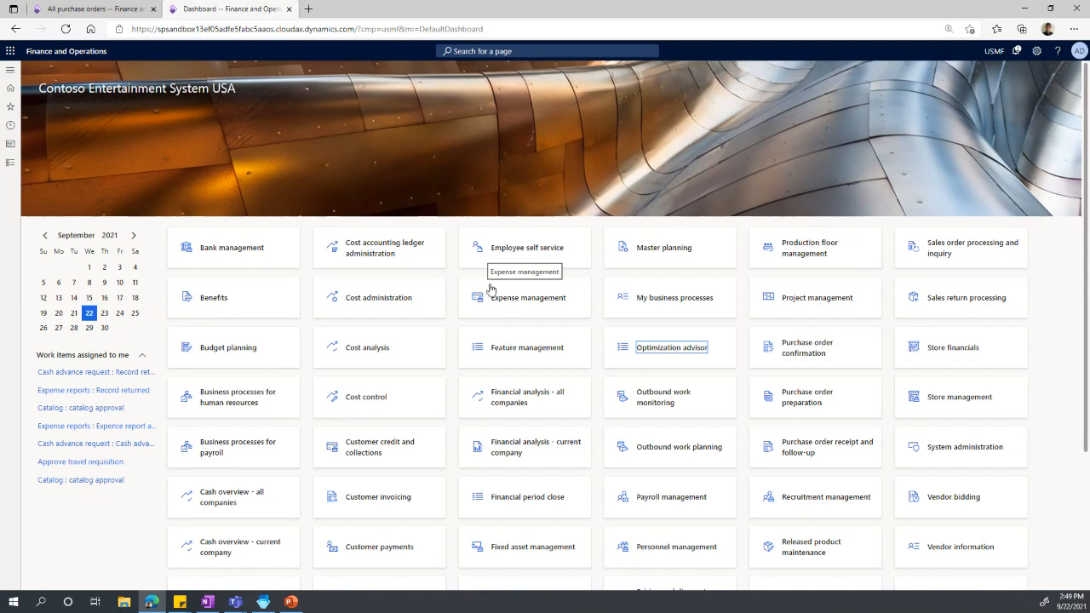
click(10, 169)
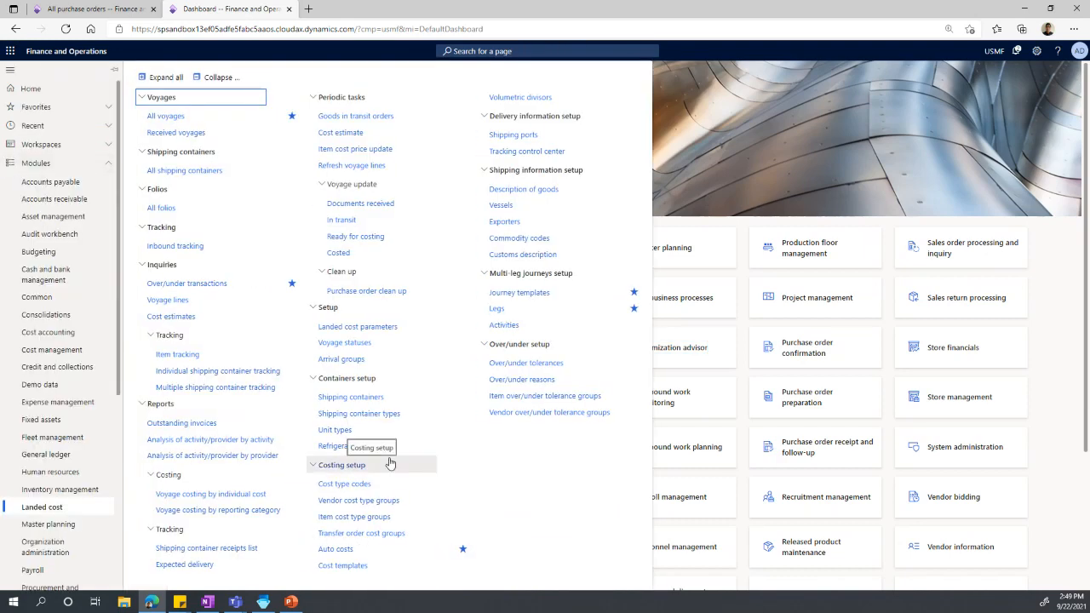
click(530, 293)
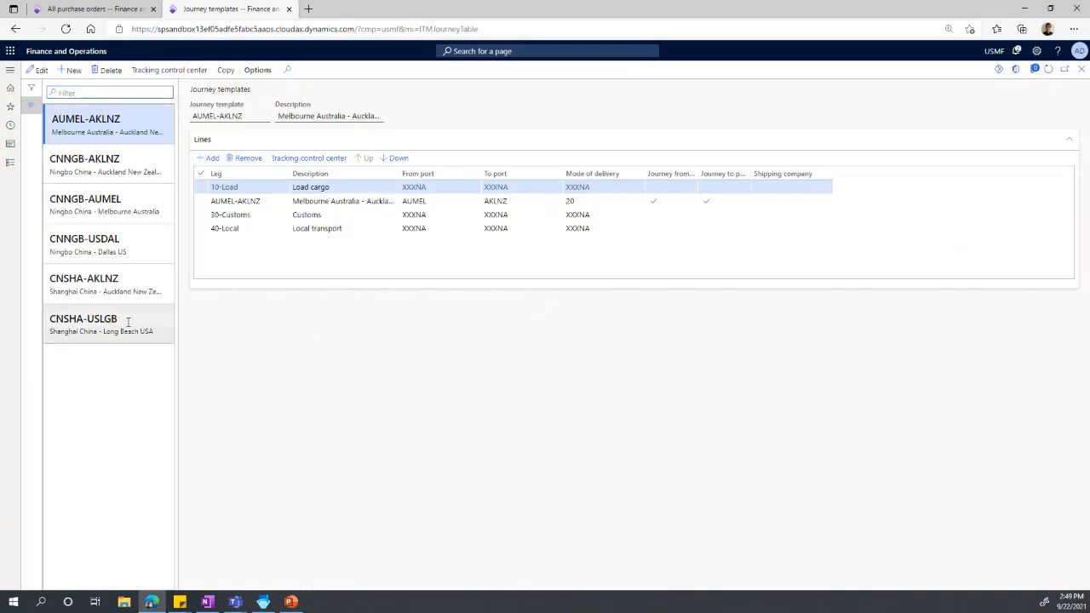
click(127, 322)
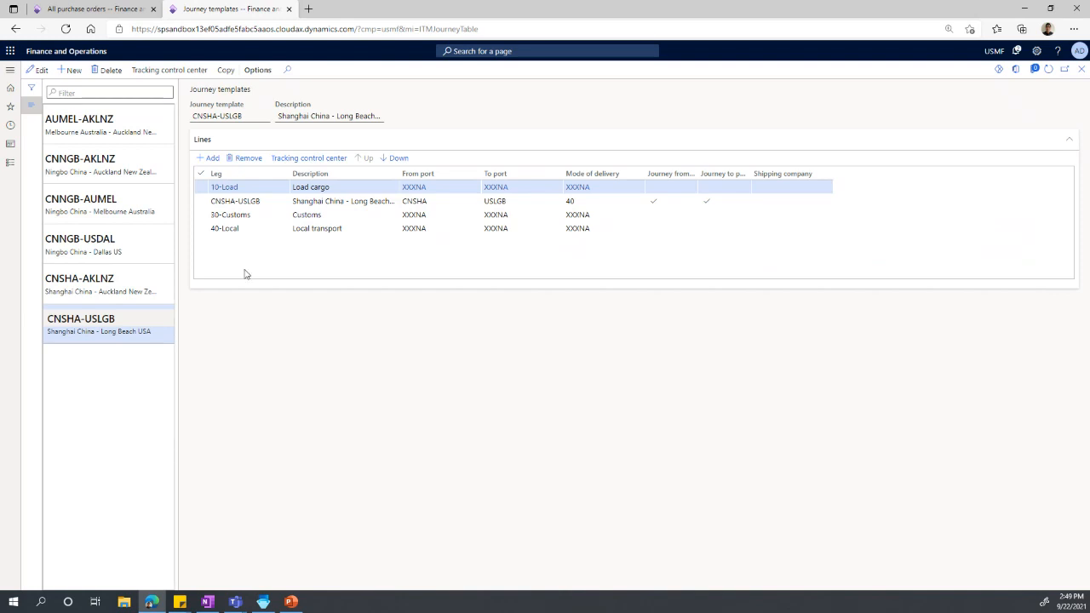
Step: Open the template's 10-Load leg and examine its lead time rule in the tracking control center
mouse_move(223, 191)
click(223, 188)
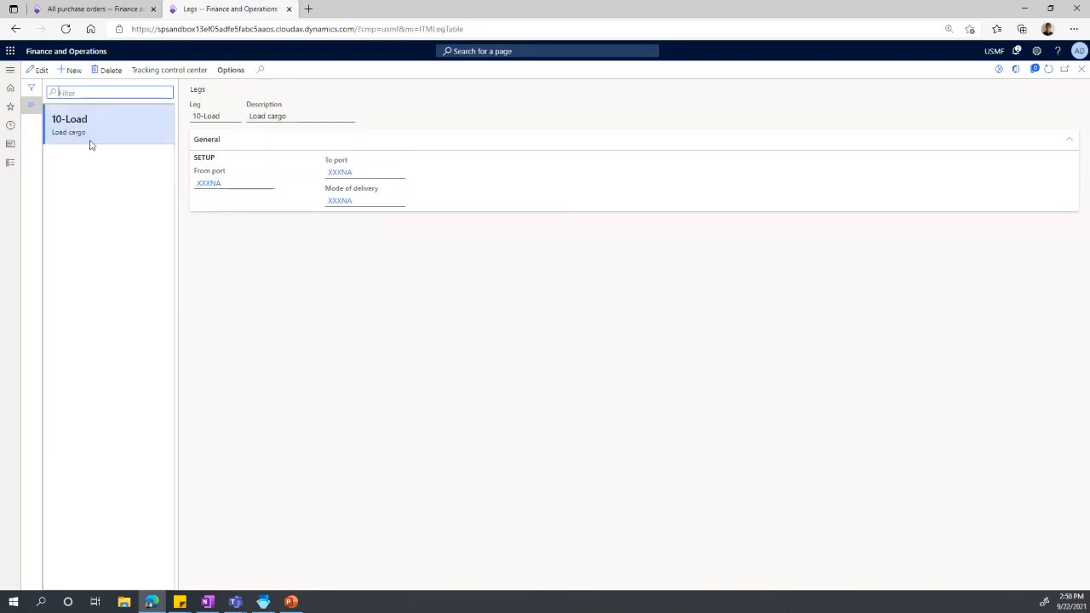
click(170, 76)
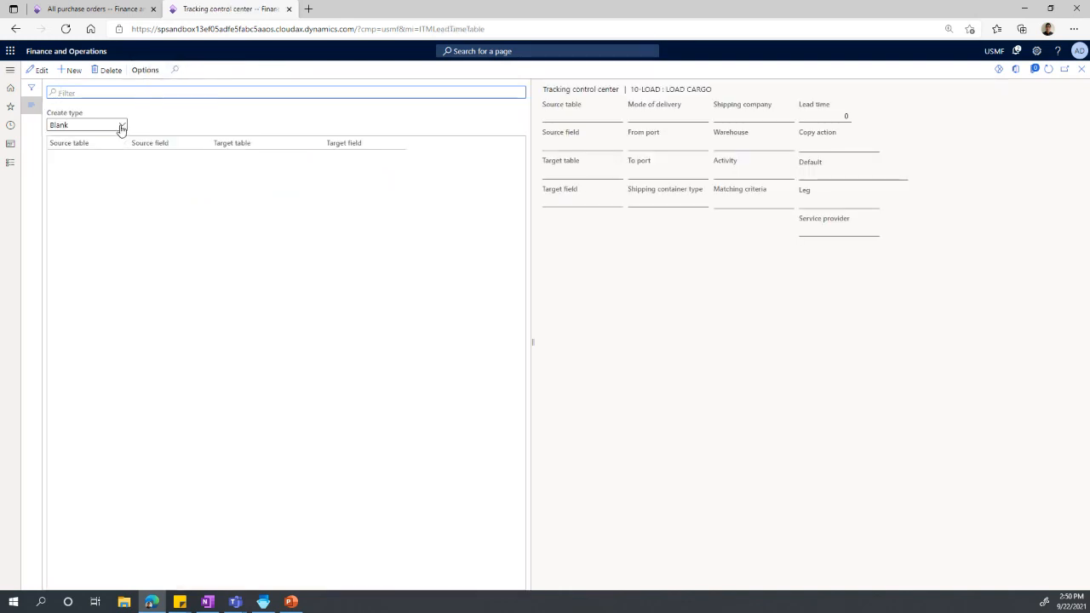
click(120, 127)
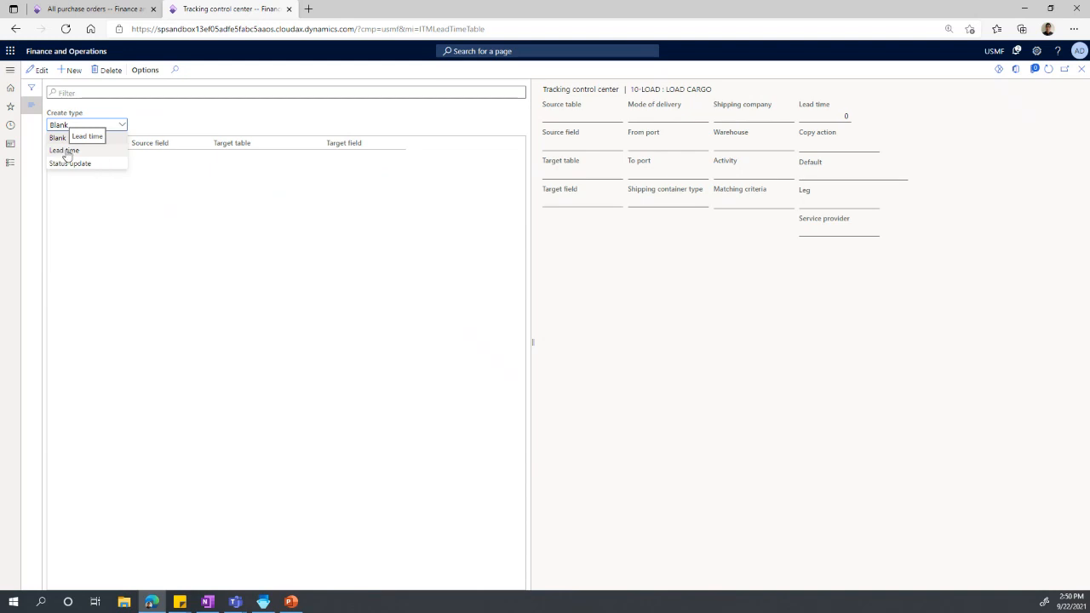
click(96, 152)
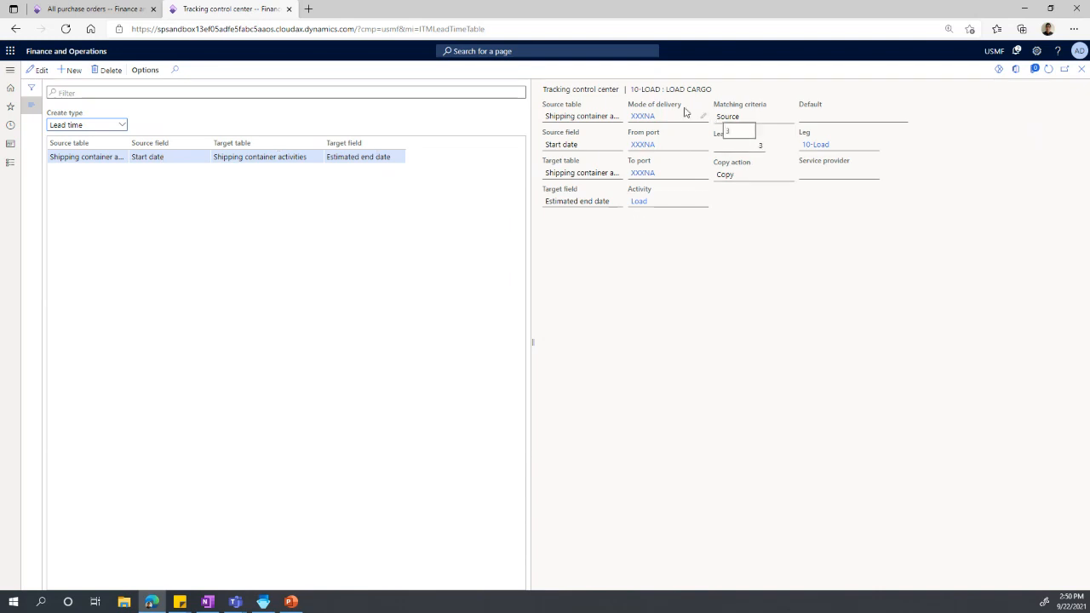
click(756, 145)
click(659, 242)
key(Escape)
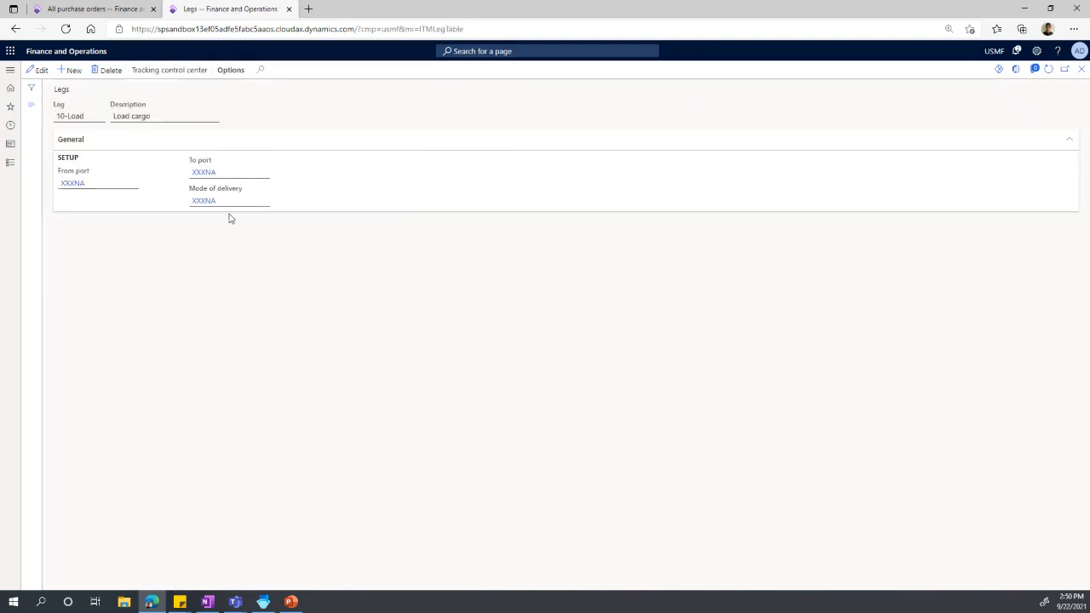
key(Escape)
key(Escape)
Step: Open the landed cost auto costs and review the available cost areas, keeping Voyage selected
click(10, 162)
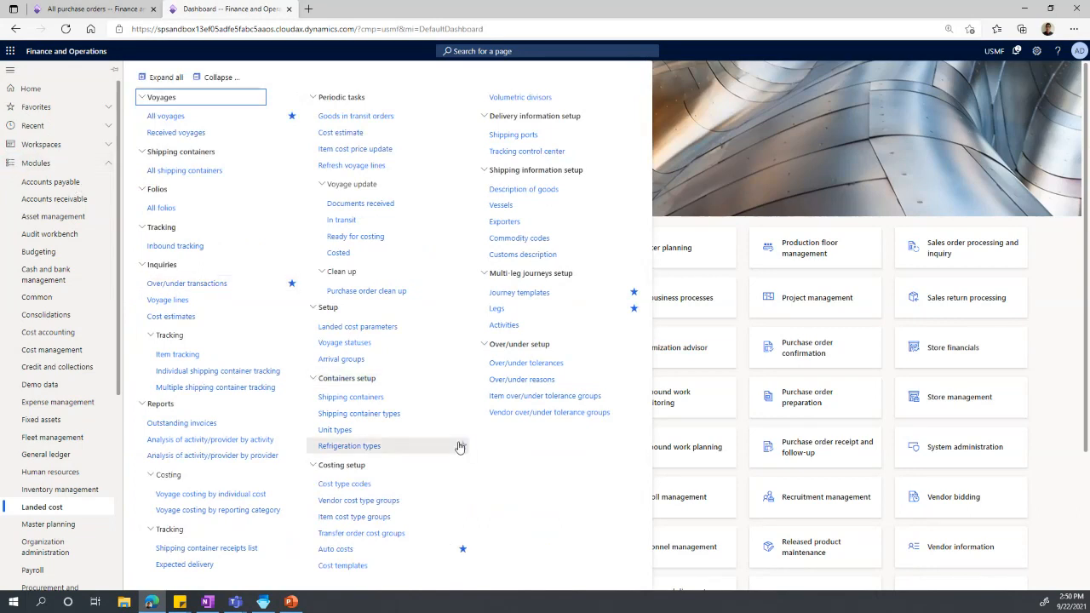
click(337, 549)
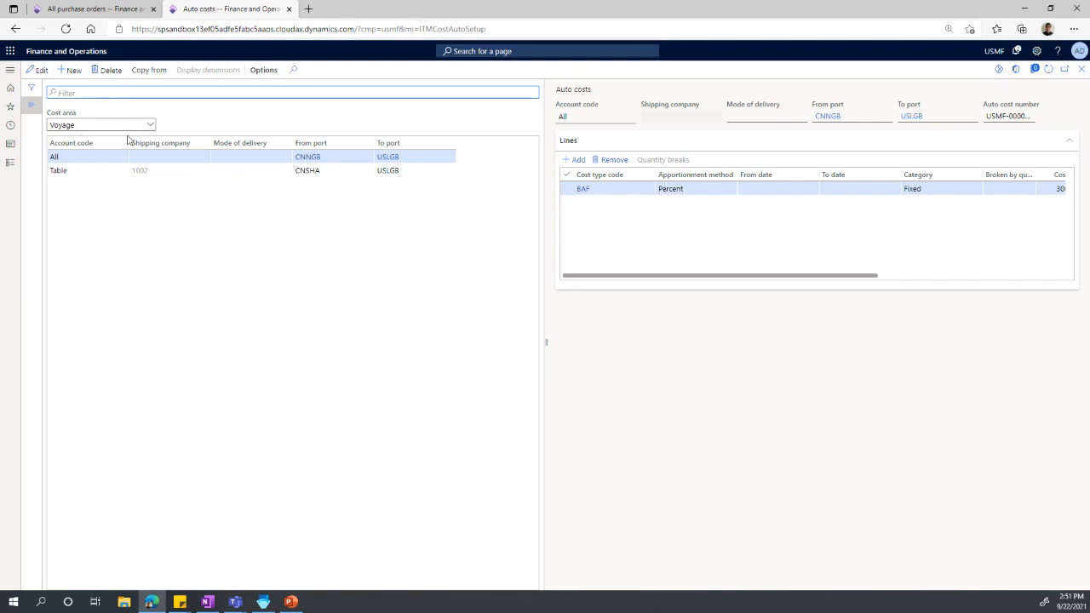
click(151, 126)
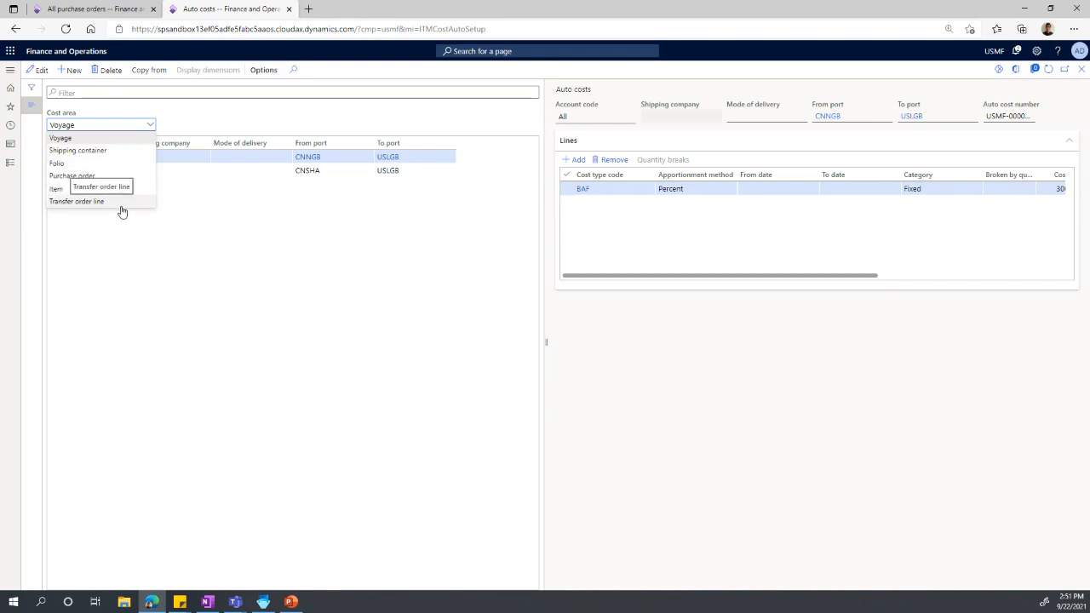
click(183, 127)
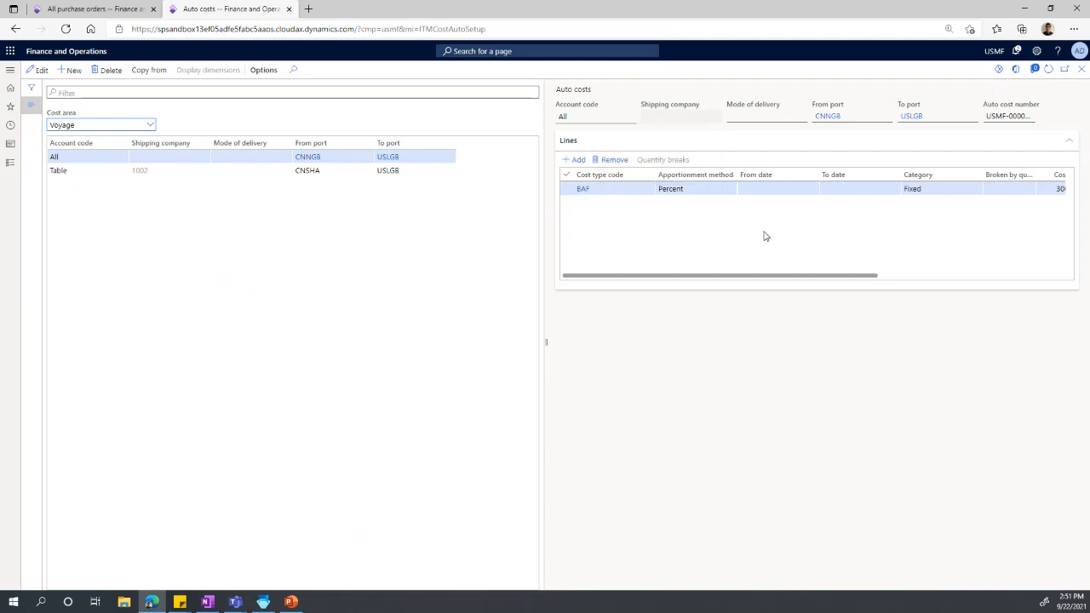
Step: Compare the two voyage auto costs and view the posting setup of the Fuel cost type code used from CNSHA to USLGB
click(715, 191)
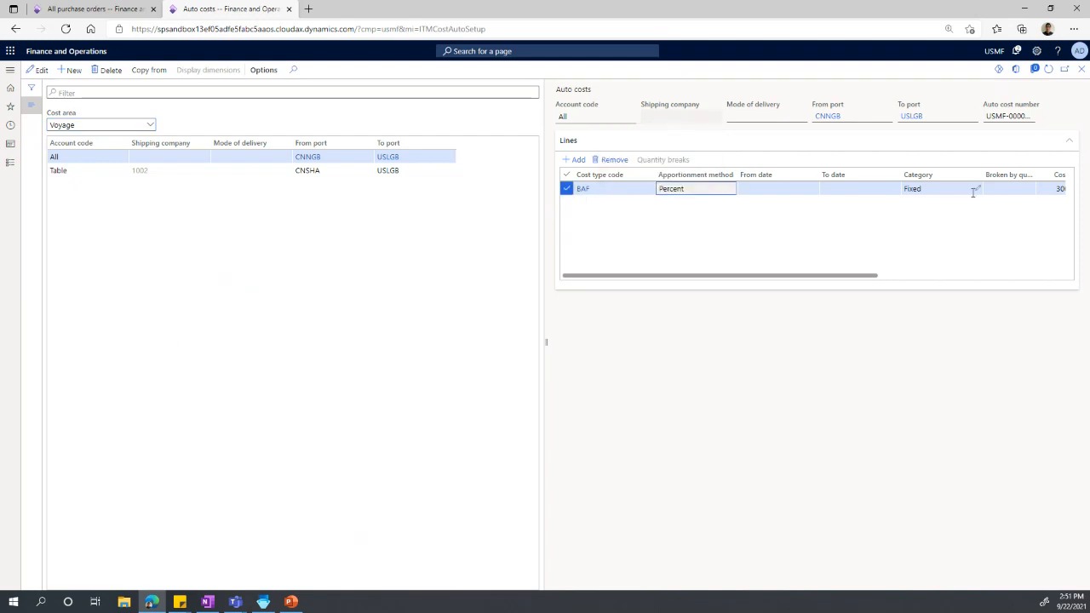
click(380, 170)
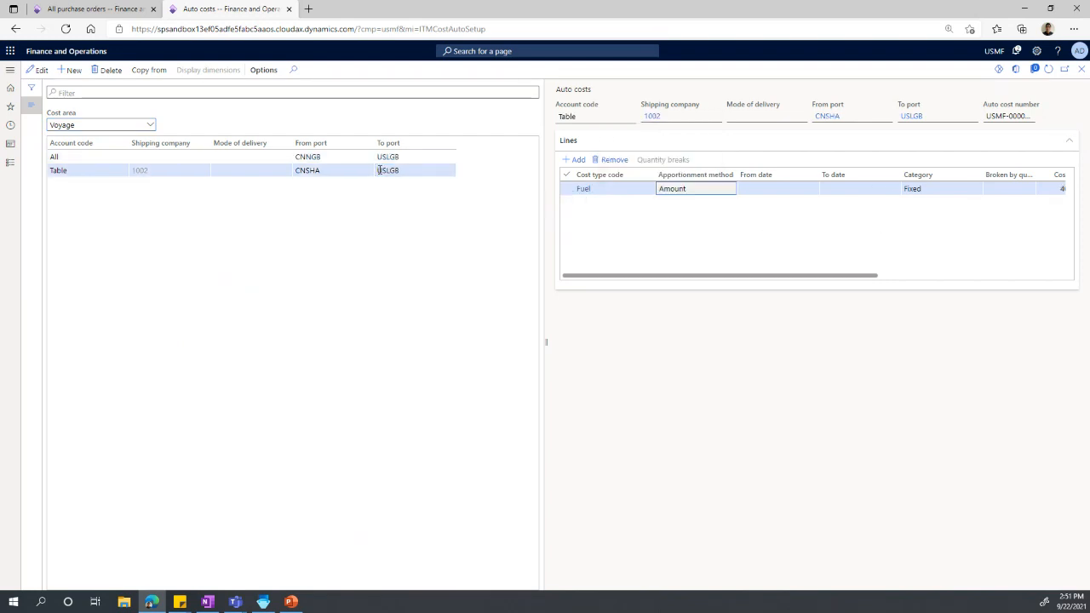
click(583, 190)
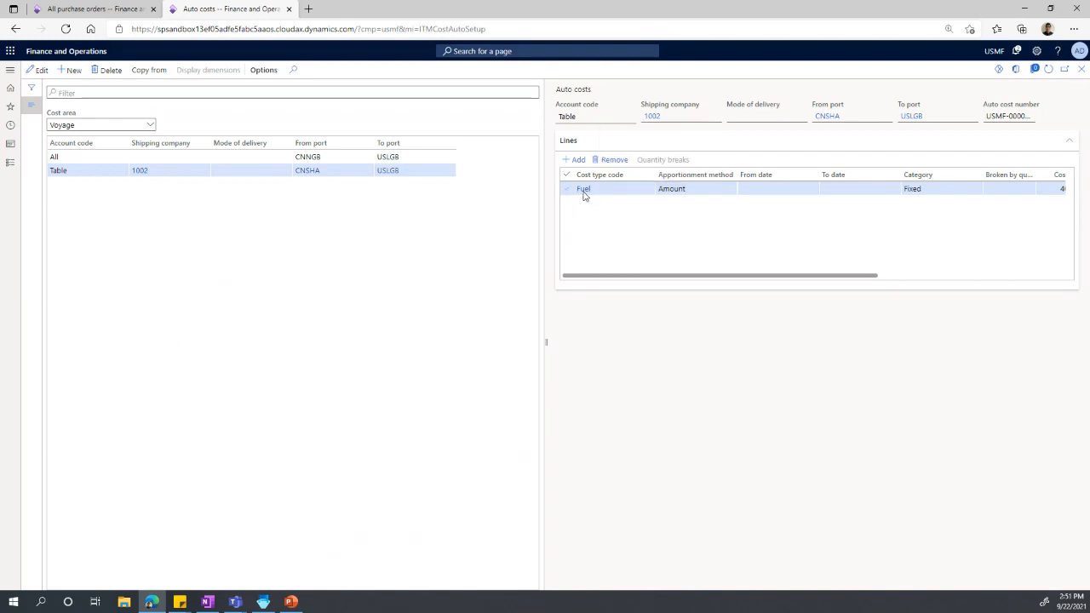
click(583, 190)
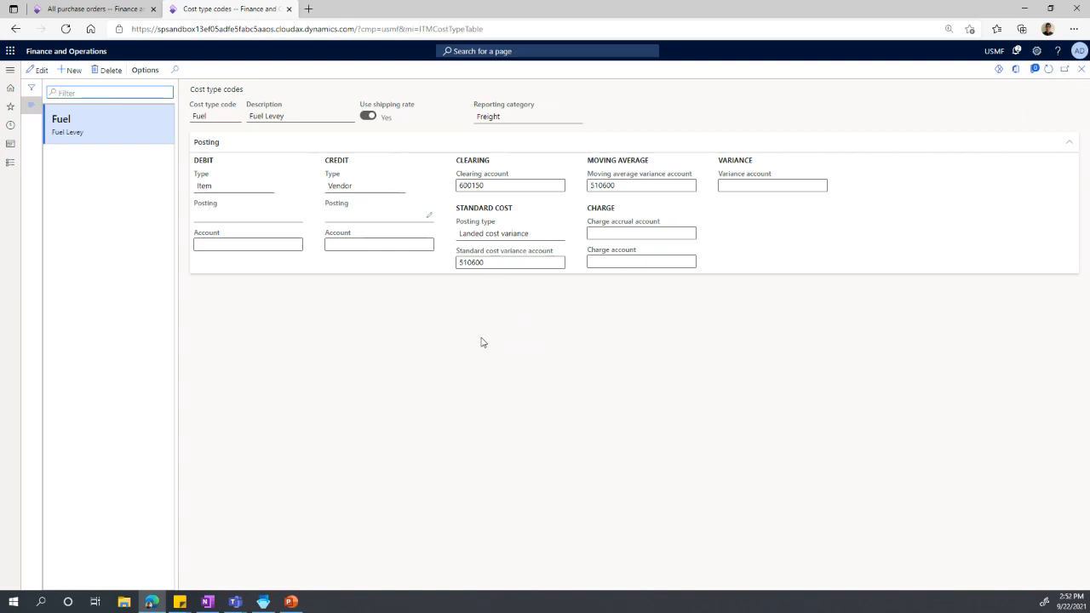
key(Escape)
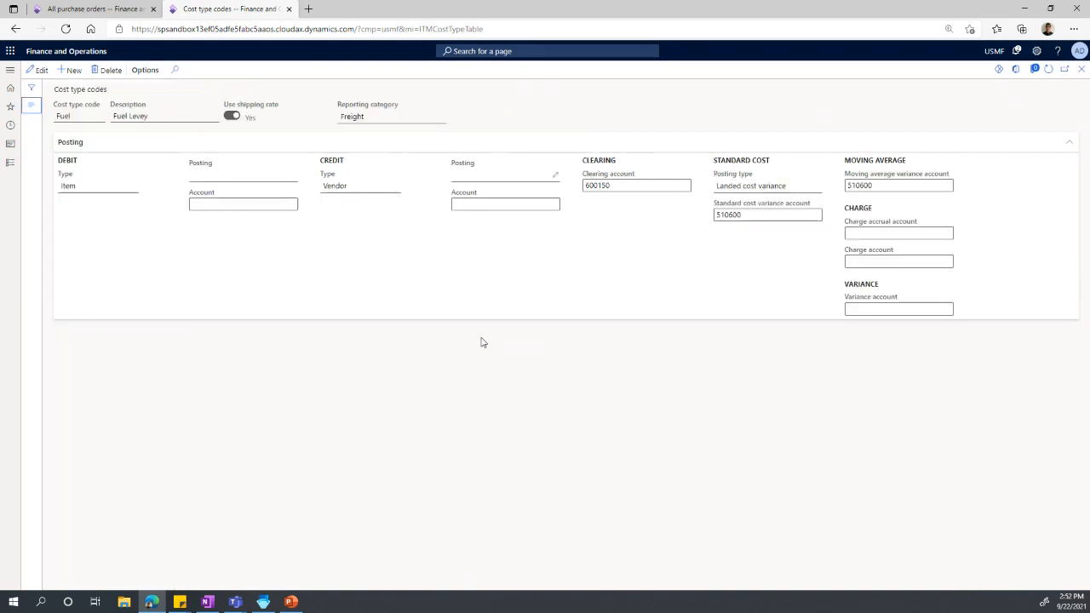
key(Escape)
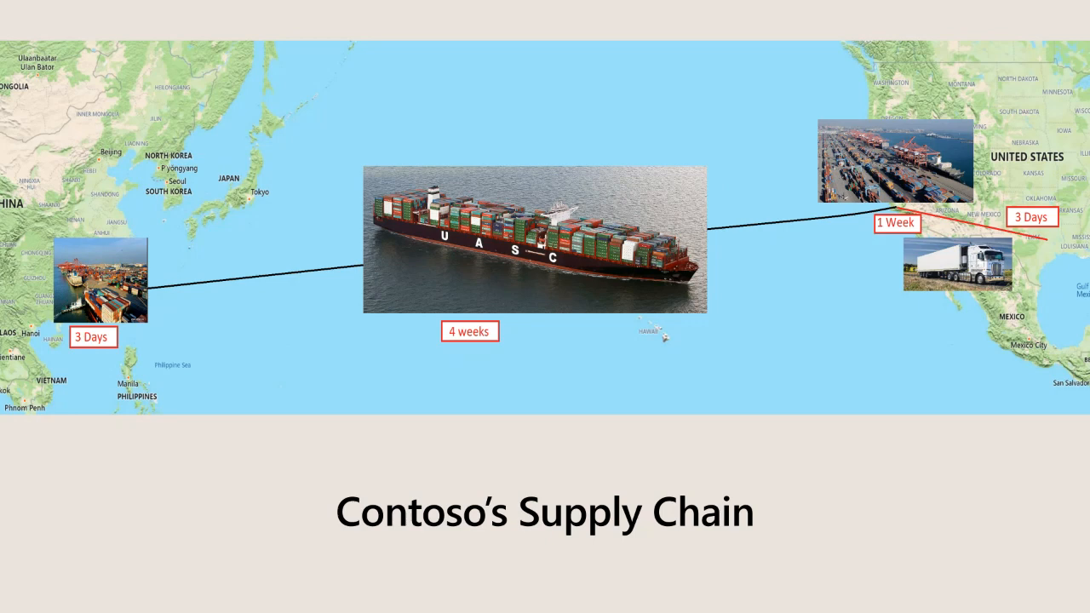
click(824, 330)
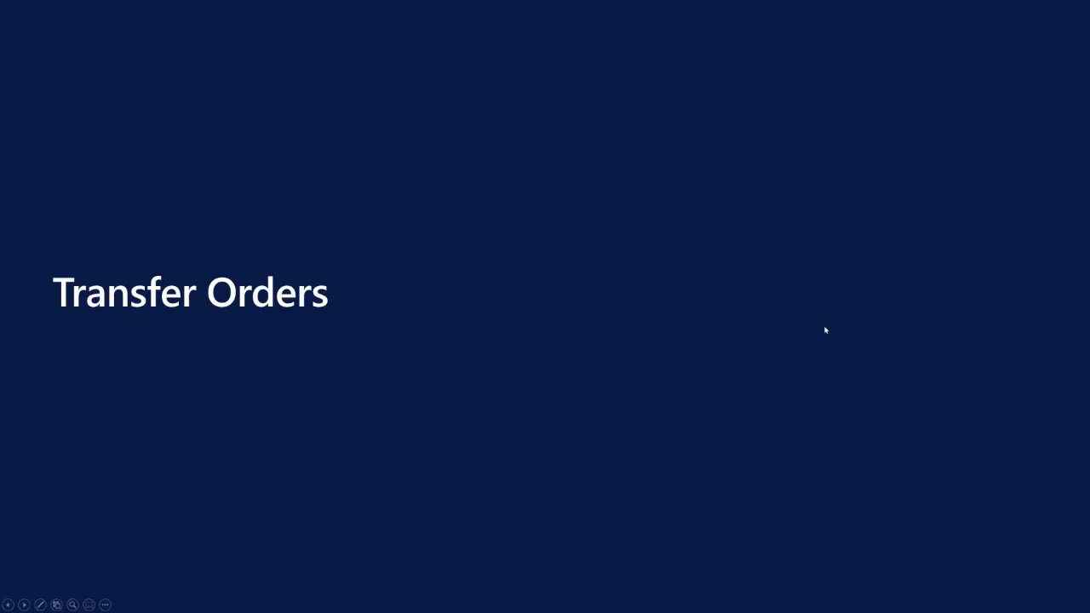